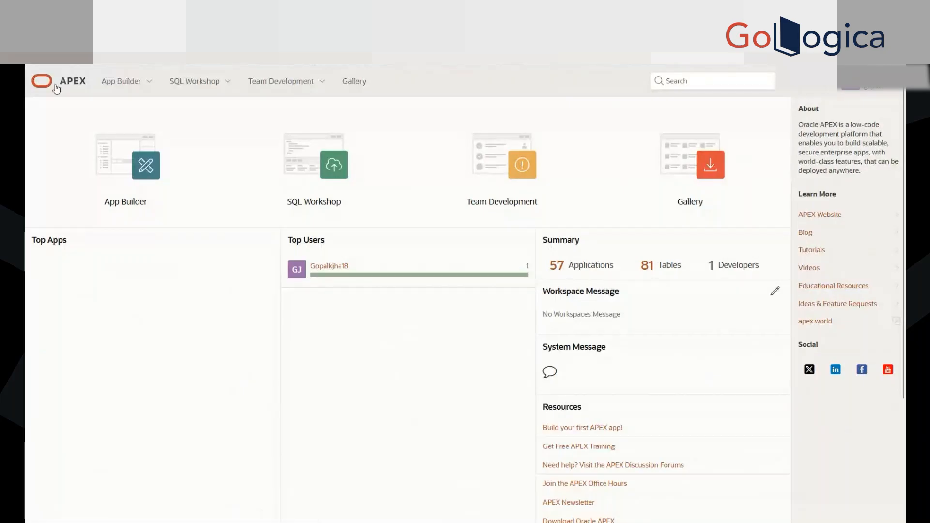
Step: Open App Builder from the workspace home page and start creating a new application
left_click(67, 86)
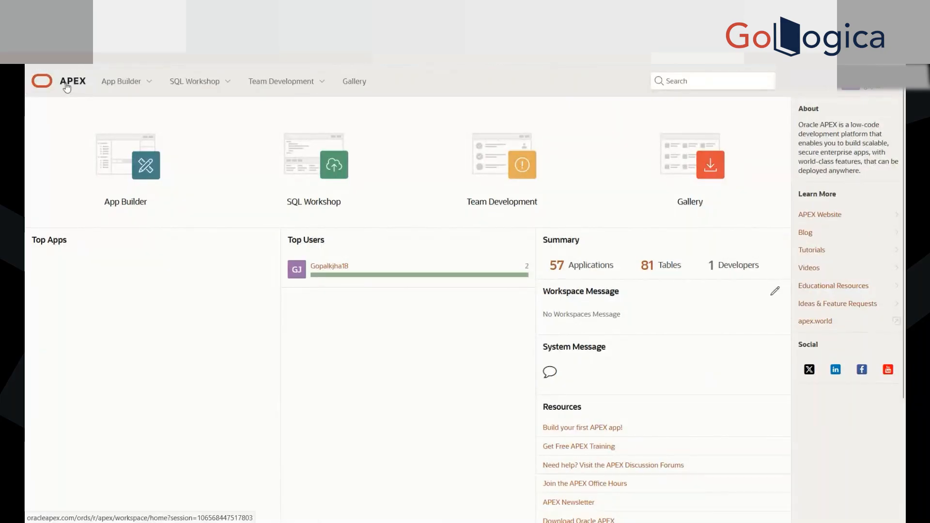
left_click(67, 86)
left_click(119, 182)
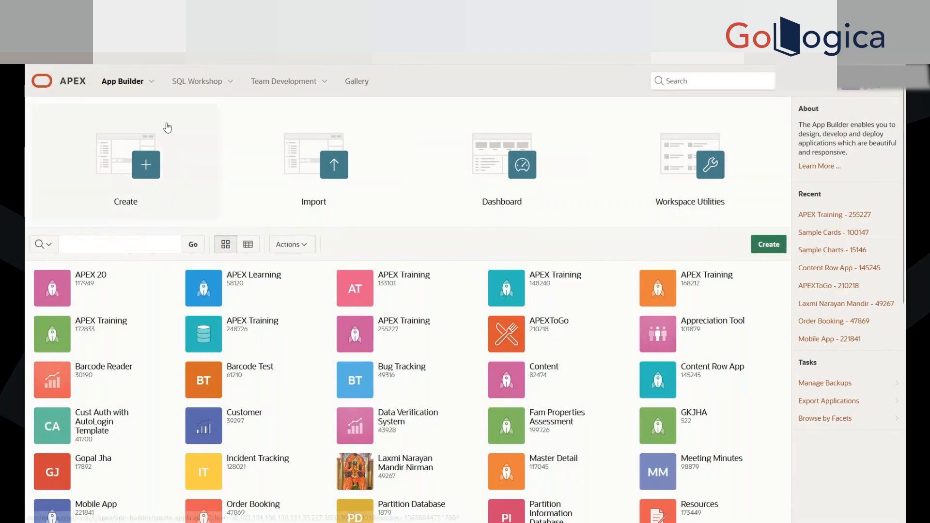
left_click(126, 166)
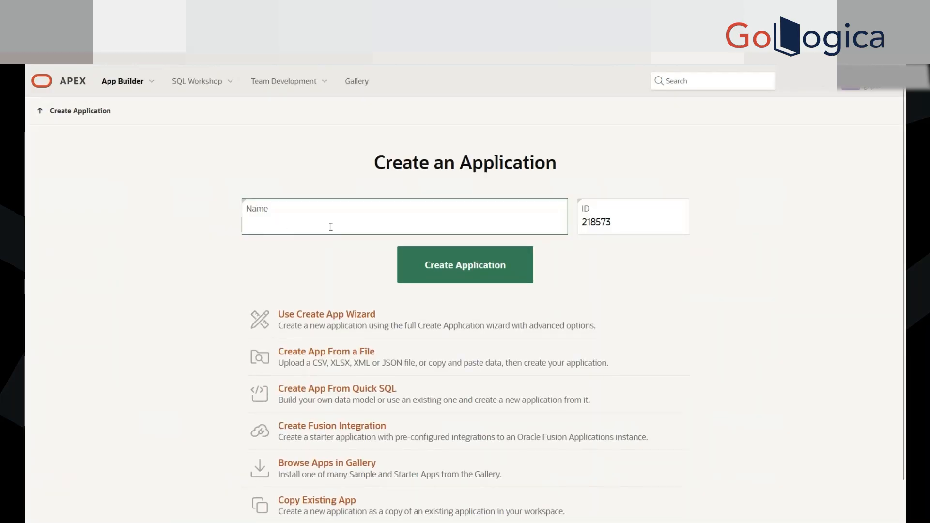
Step: Name the new application APEX Training and create it
type("APEX Training")
left_click(151, 183)
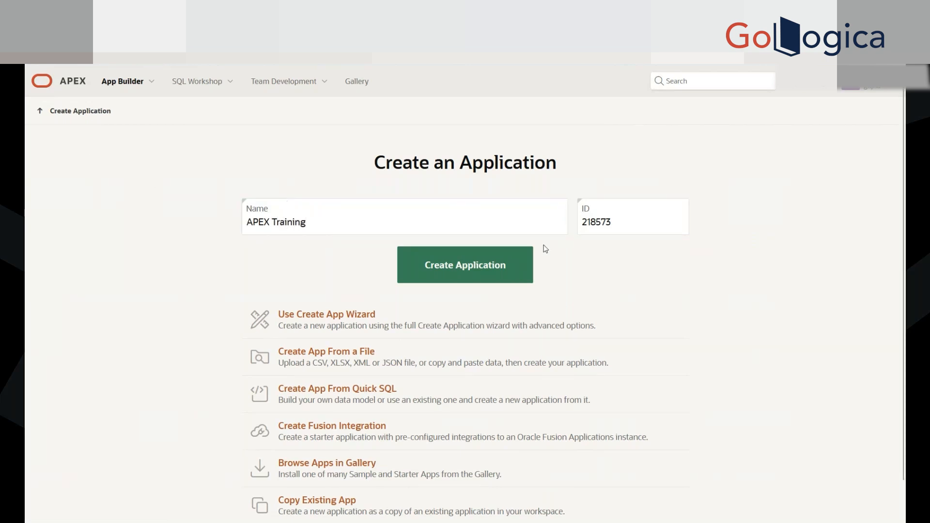
scroll(262, 397, "down", 1)
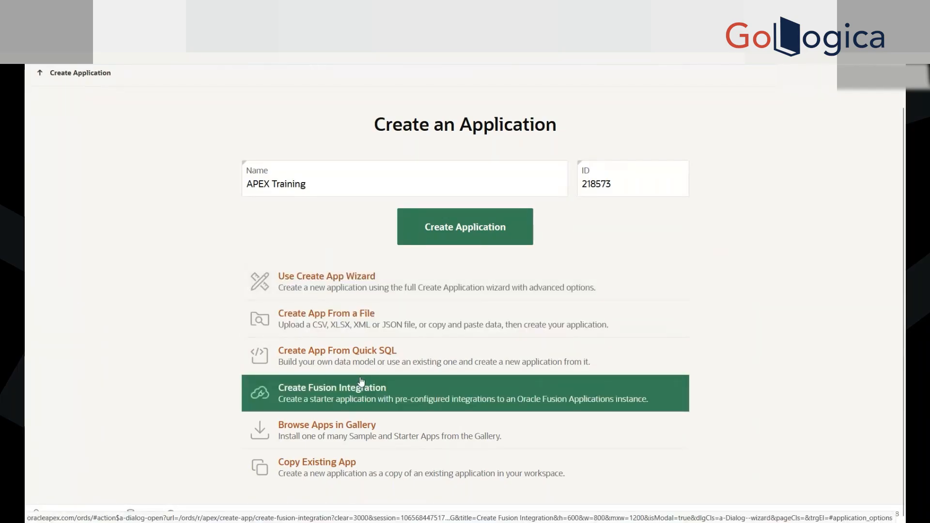
scroll(349, 383, "up", 1)
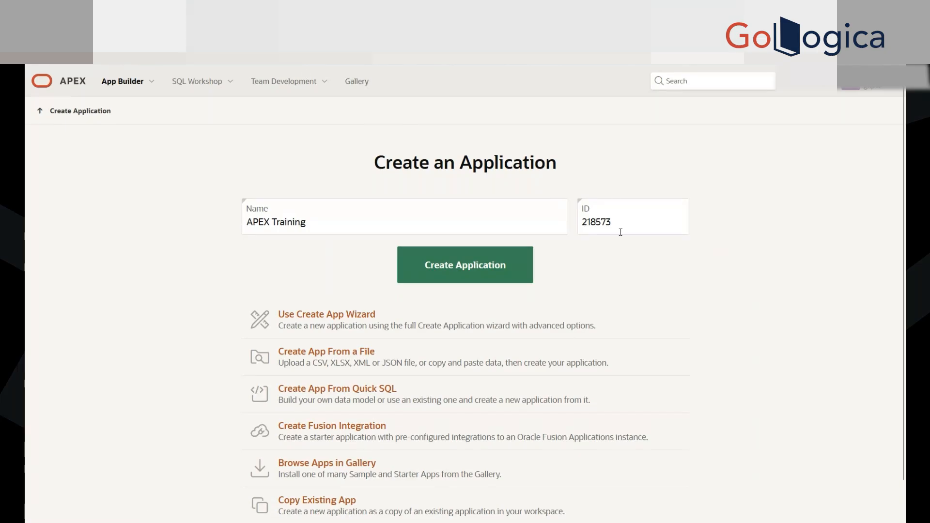
left_click(637, 219)
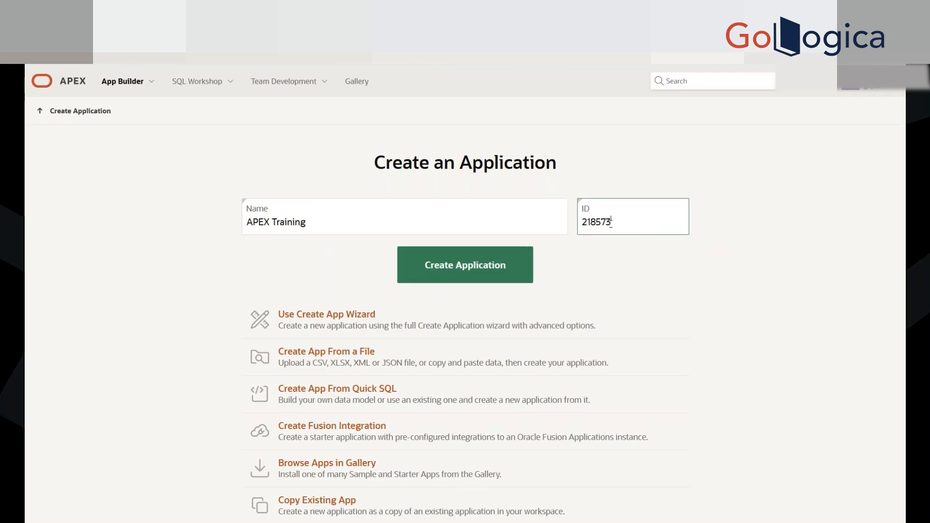
left_click(452, 274)
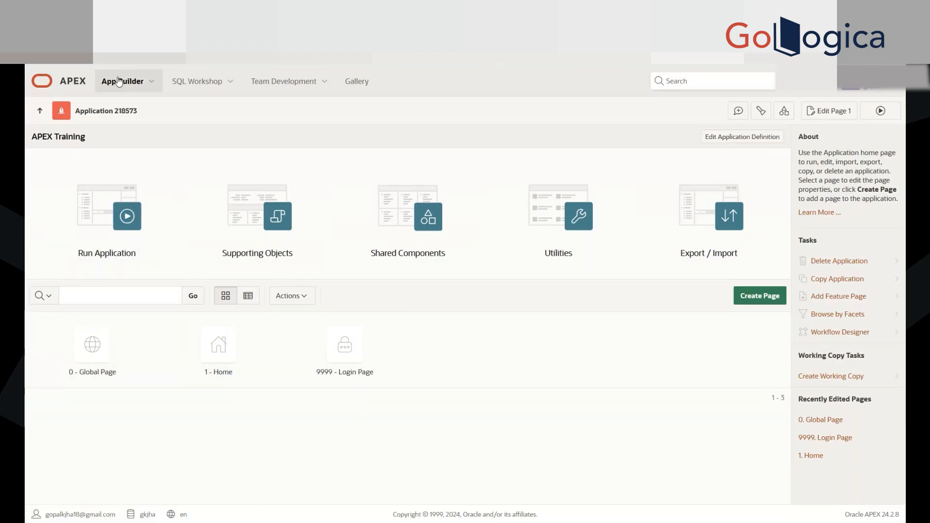
Step: Return to the application list and open the recent APEX Training application 255227
left_click(70, 84)
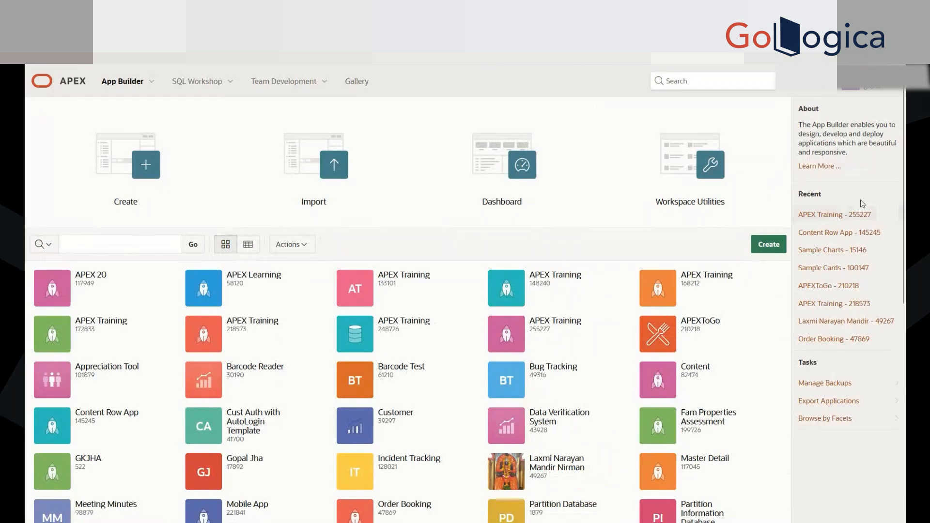
left_click(837, 214)
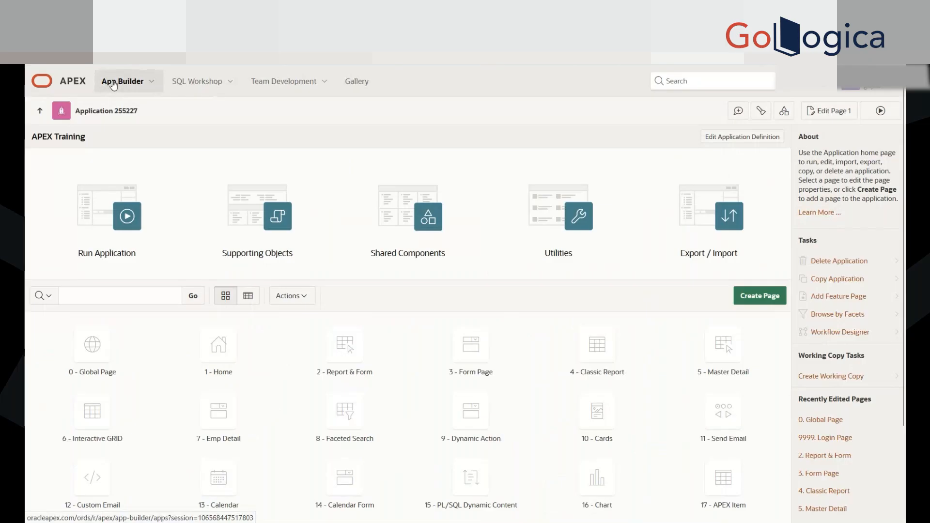
Step: Filter the App Builder application list by 26, select the APEX Training application 248726, and clear the filter
left_click(139, 256)
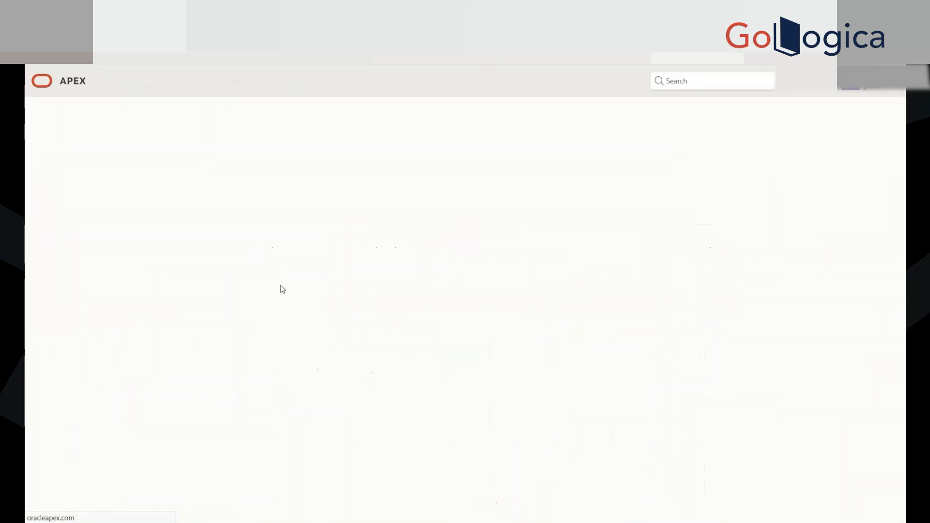
type("25")
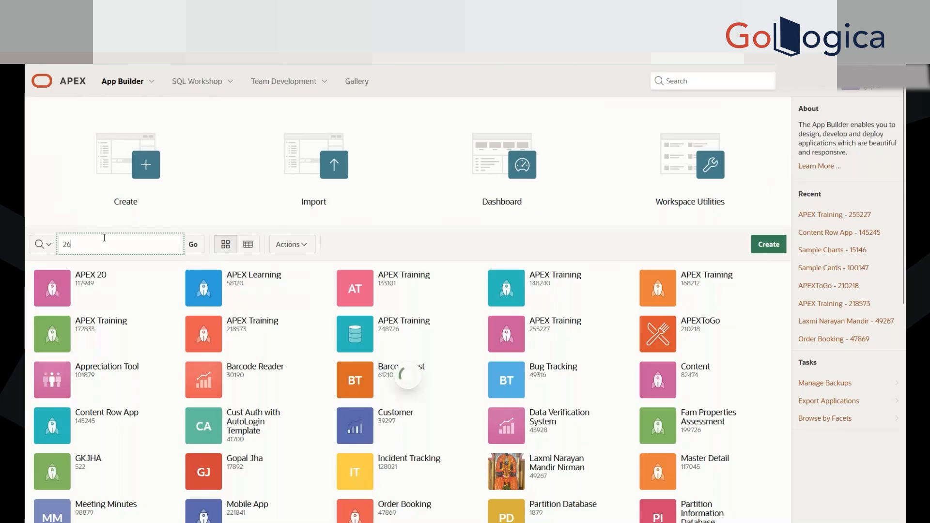
key("Return")
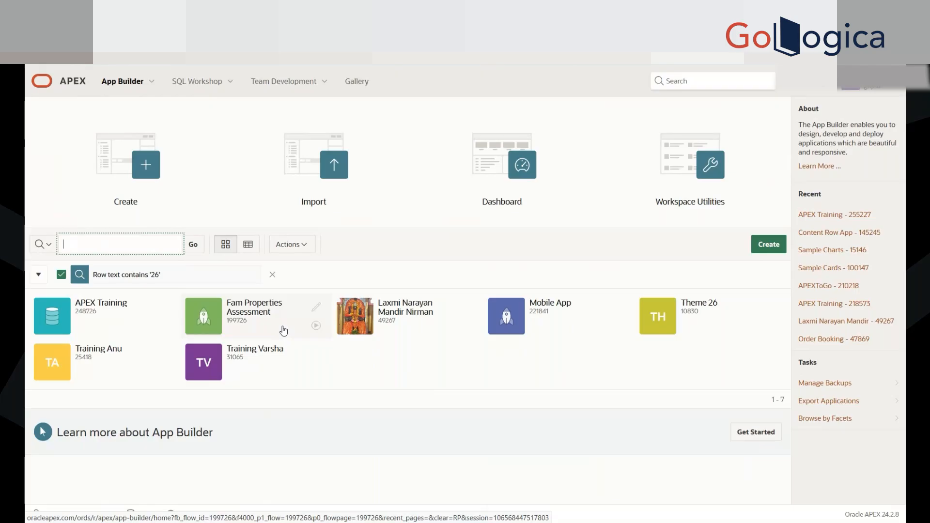
left_click(68, 314)
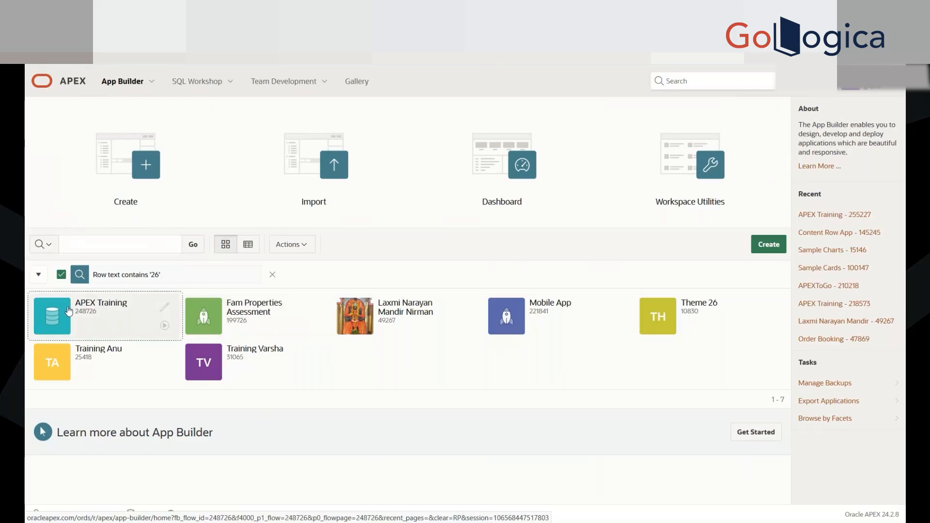
left_click(73, 305)
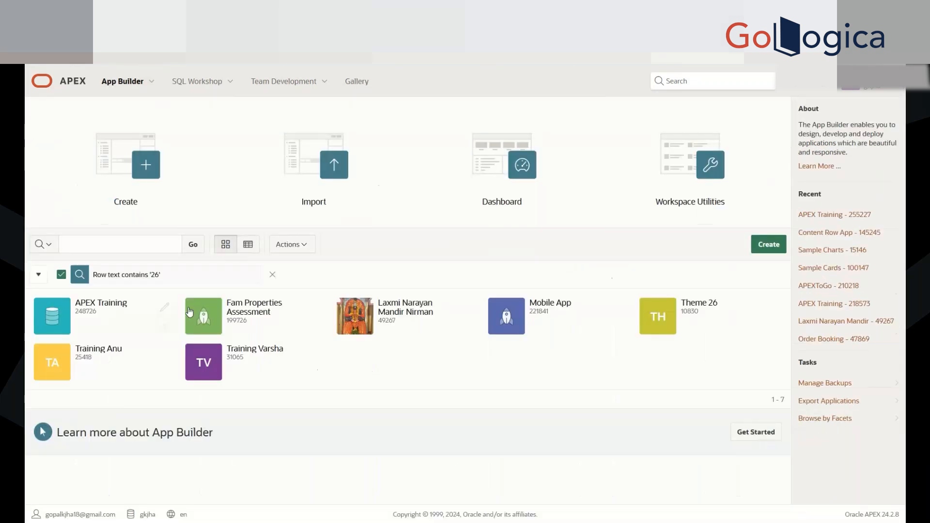
left_click(273, 275)
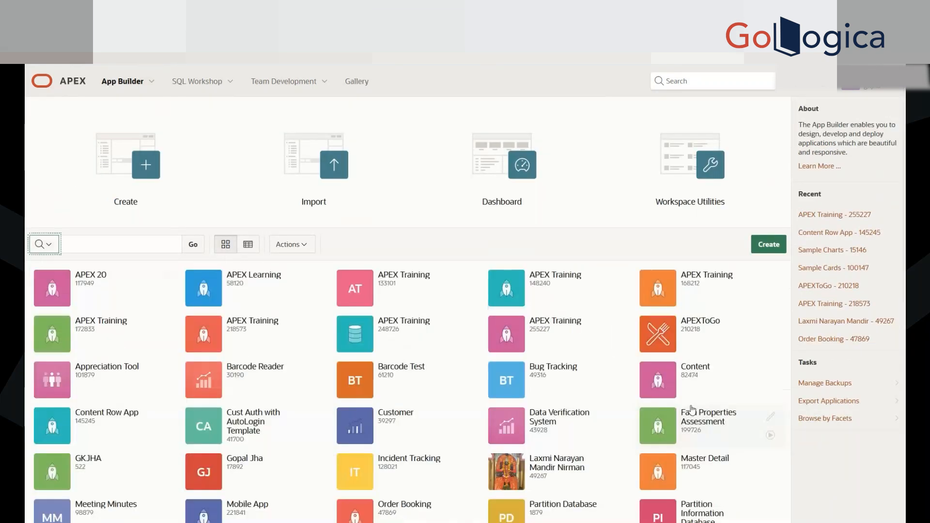
Step: Look through the complete list of workspace applications in App Builder, reopening it from the workspace home page
scroll(692, 401, "down", 8)
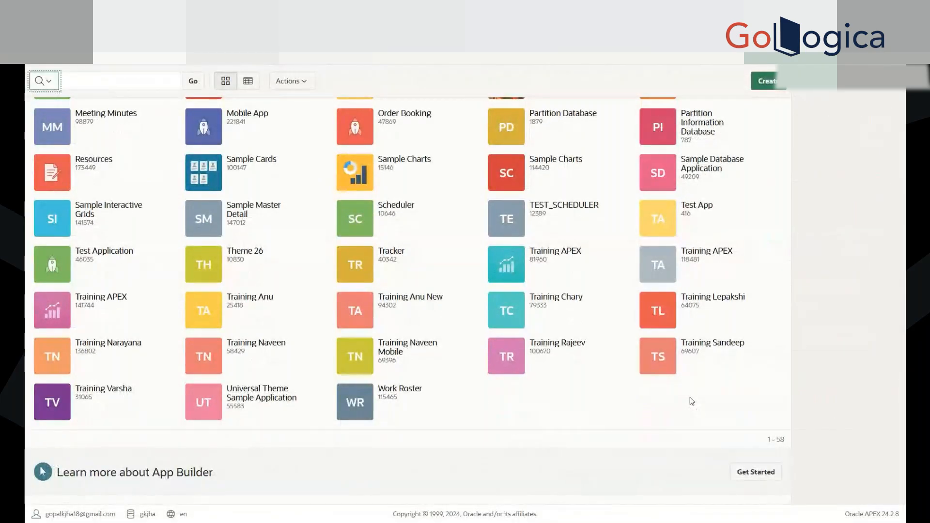
scroll(692, 402, "up", 3)
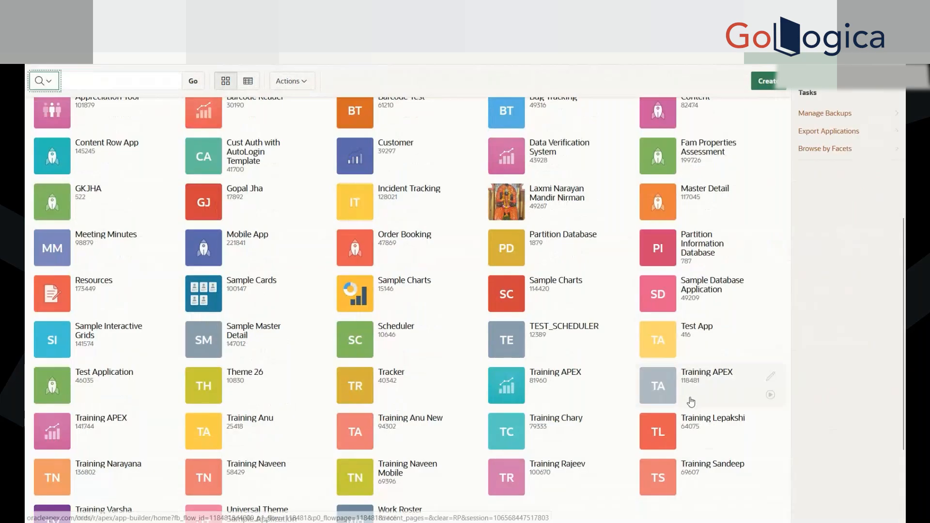
scroll(692, 401, "up", 1)
scroll(692, 402, "up", 3)
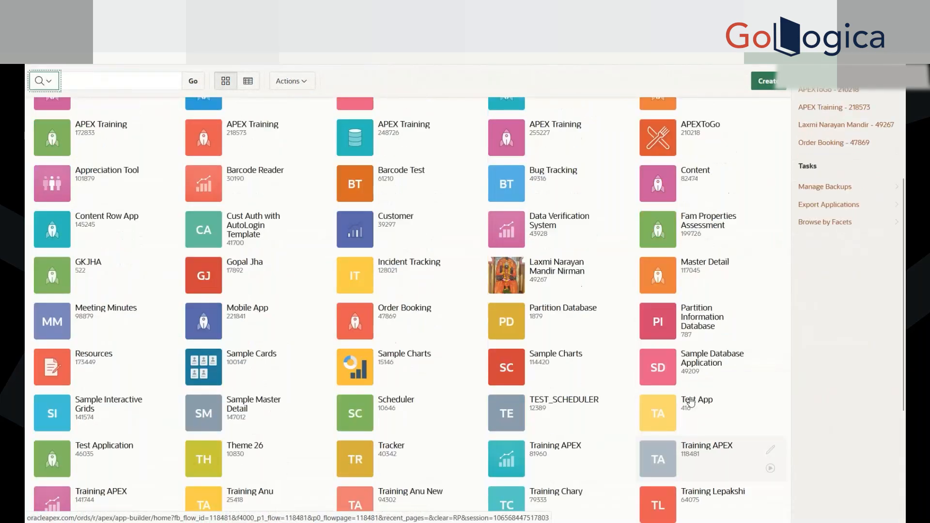
scroll(691, 402, "up", 3)
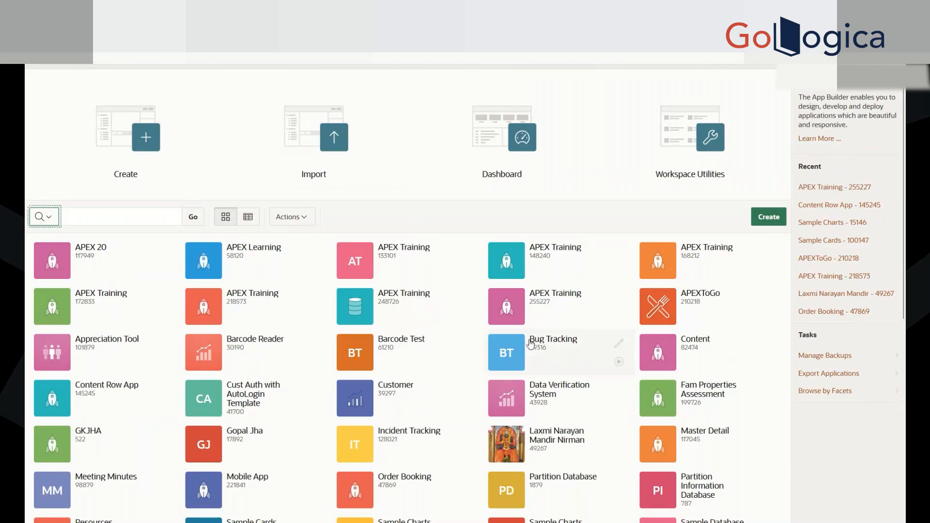
scroll(529, 161, "up", 1)
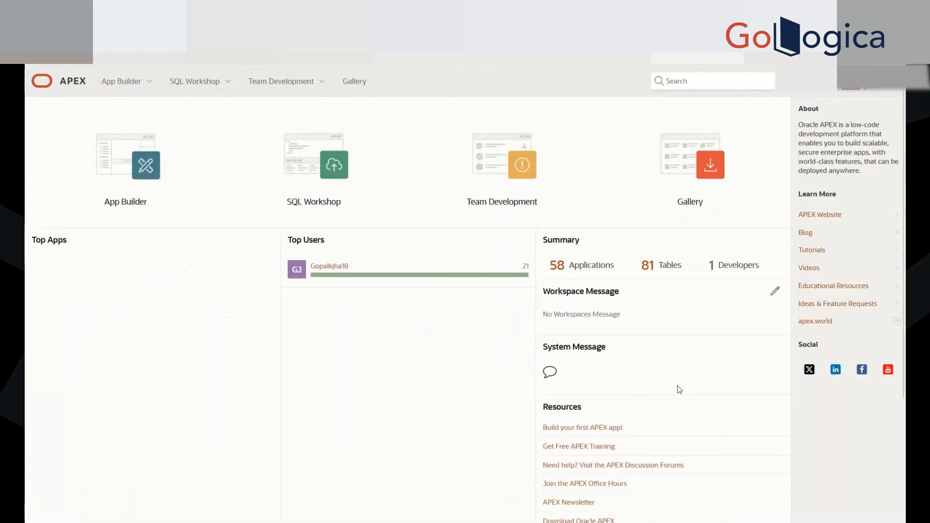
left_click(122, 157)
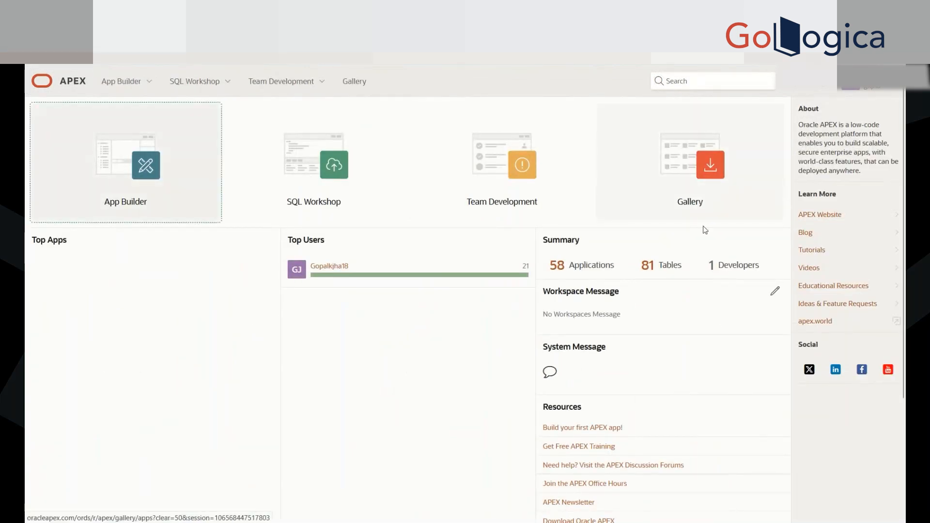
scroll(591, 394, "down", 1)
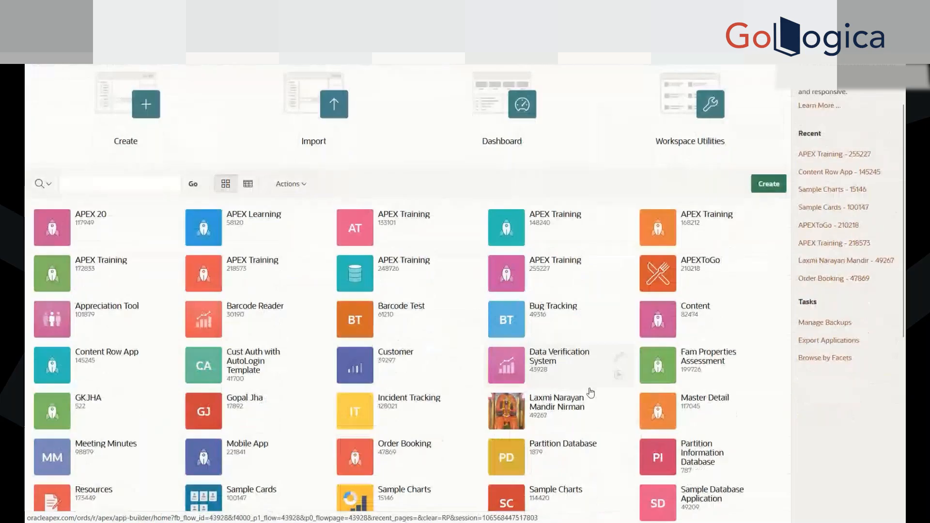
scroll(591, 394, "down", 4)
scroll(591, 394, "up", 4)
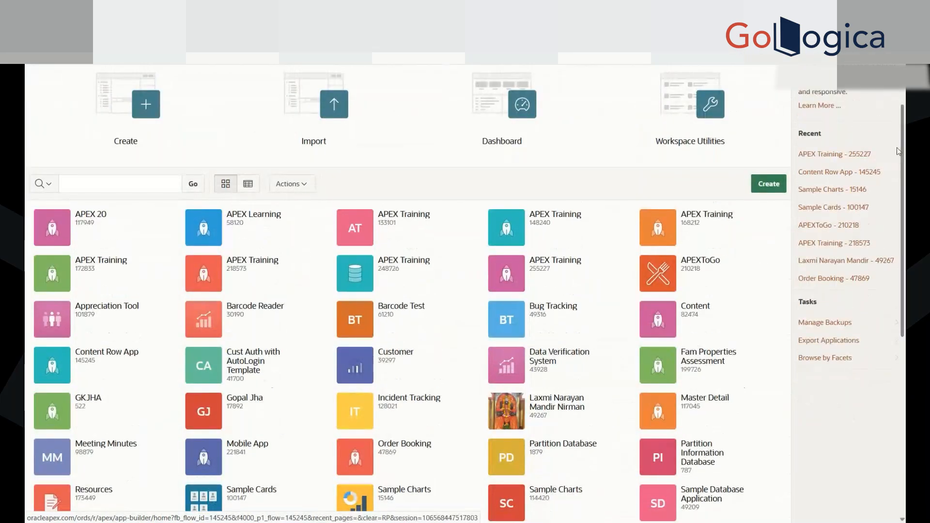
scroll(770, 417, "down", 5)
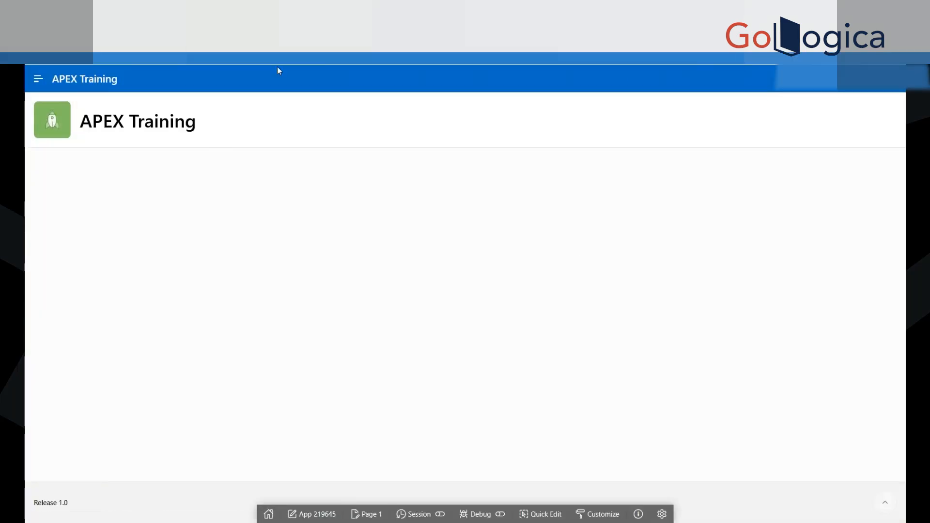
Step: Run the APEX Training application 219645 from its builder home page and check the running page
left_click(145, 9)
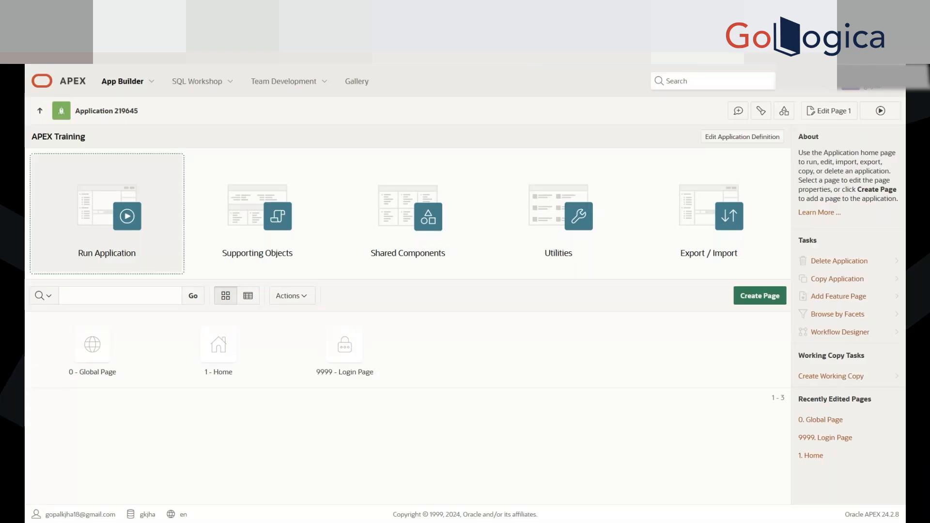
left_click(179, 260)
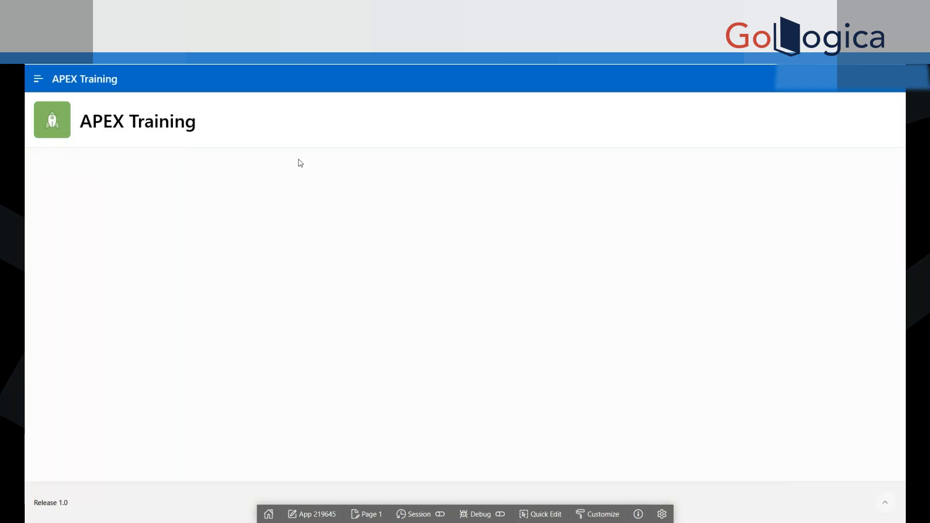
left_click(97, 19)
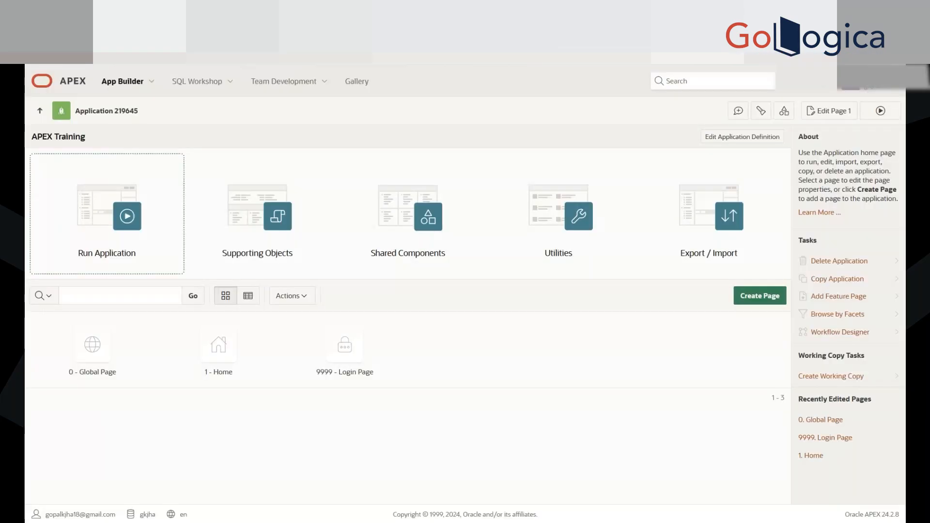
left_click(95, 209)
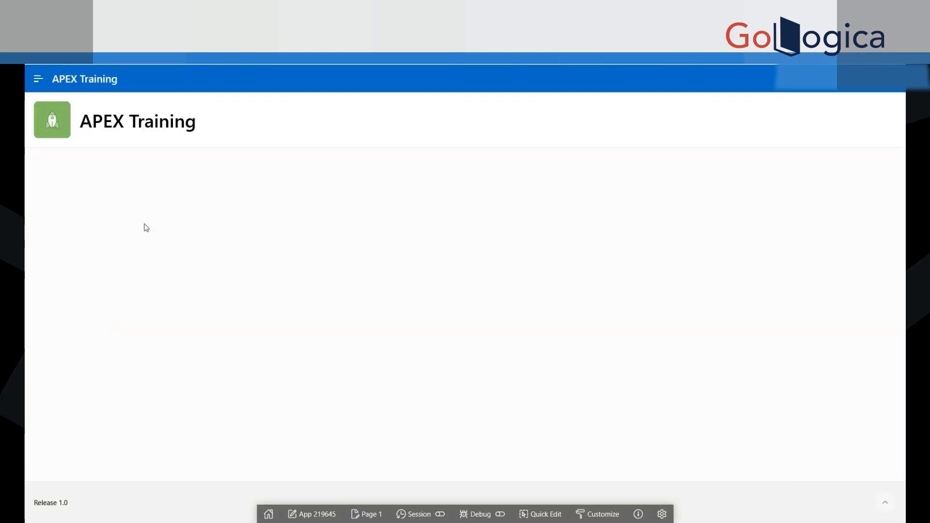
left_click(854, 78)
left_click(820, 102)
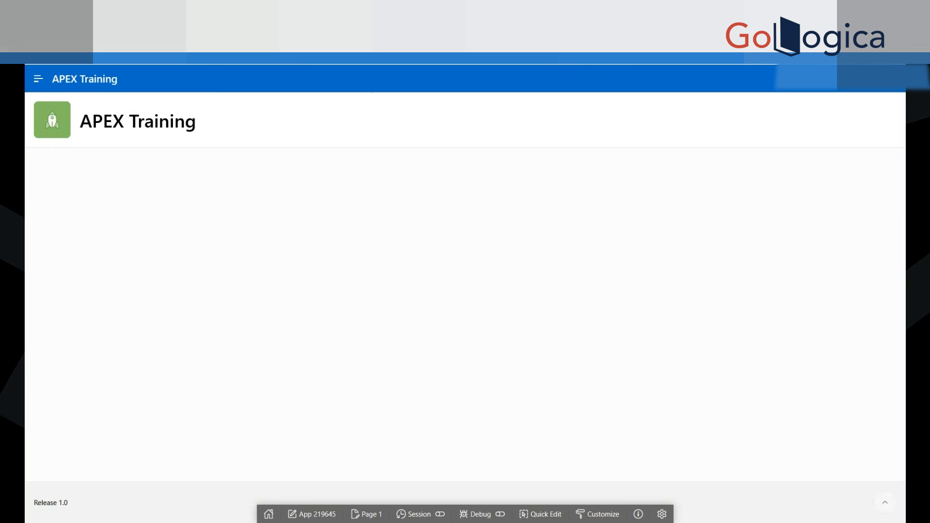
Step: Run application 219645 again to compare its running page with its builder home page, ending in the builder
key("ctrl+shift+Tab")
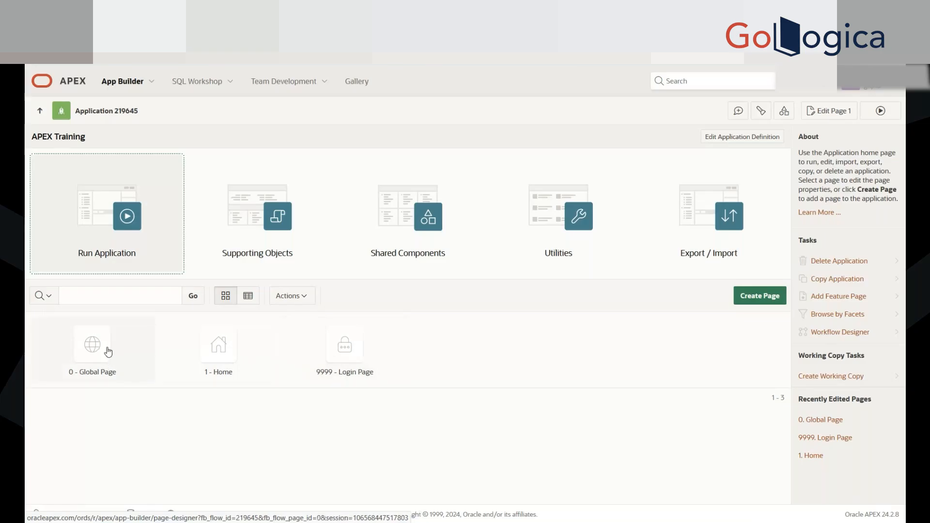
left_click(105, 264)
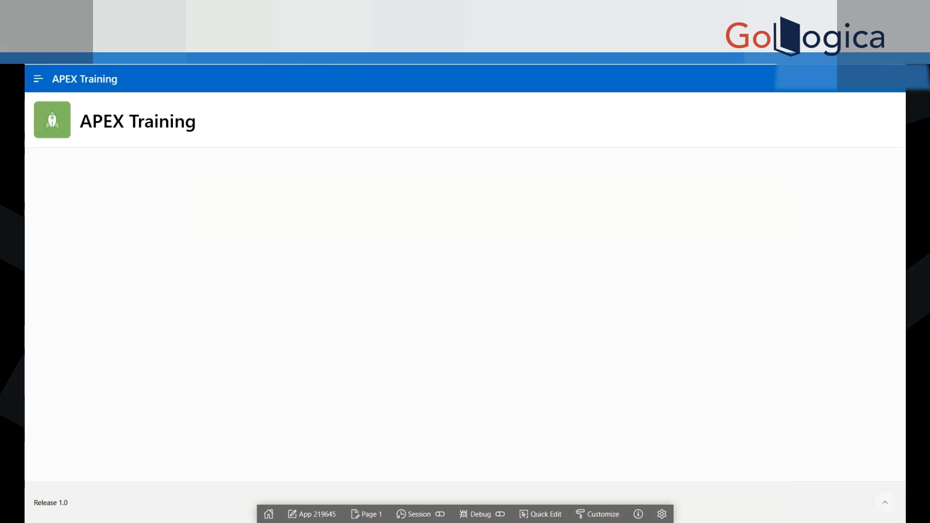
key("ctrl+shift+Tab")
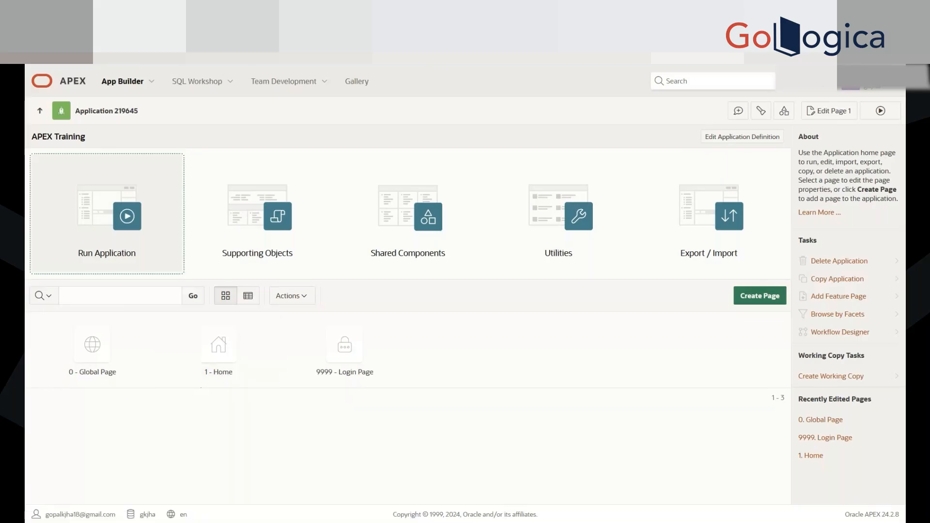
left_click(108, 216)
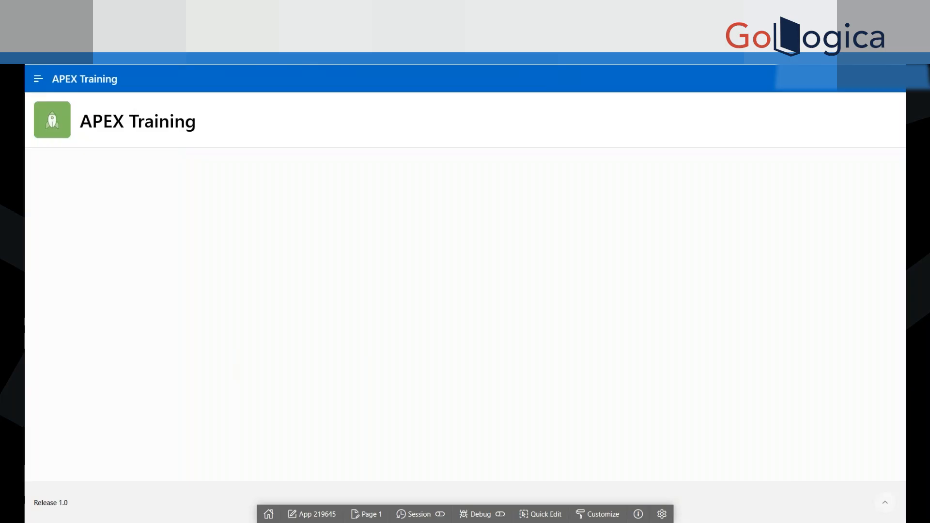
left_click(140, 15)
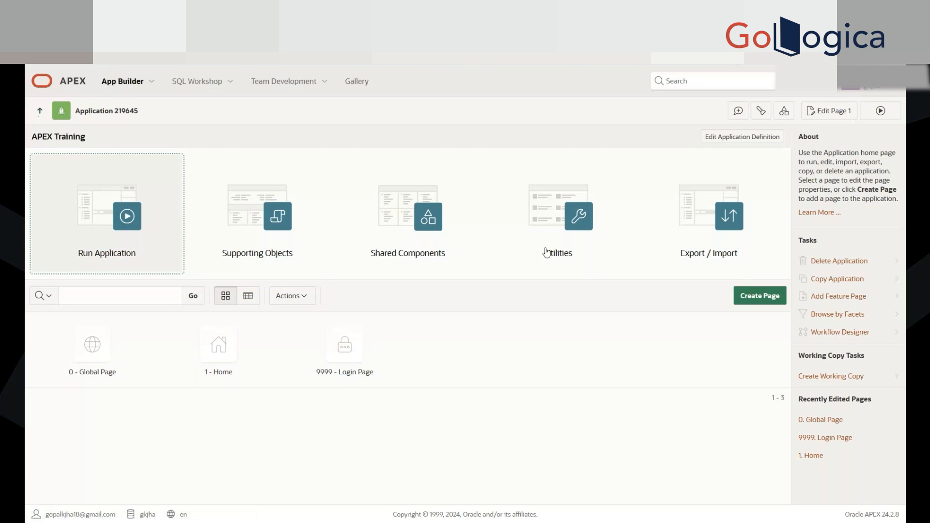
Step: Run application 219645 and examine its navigation menu, expanding and collapsing it and opening the Home entry
left_click(107, 214)
left_click(38, 80)
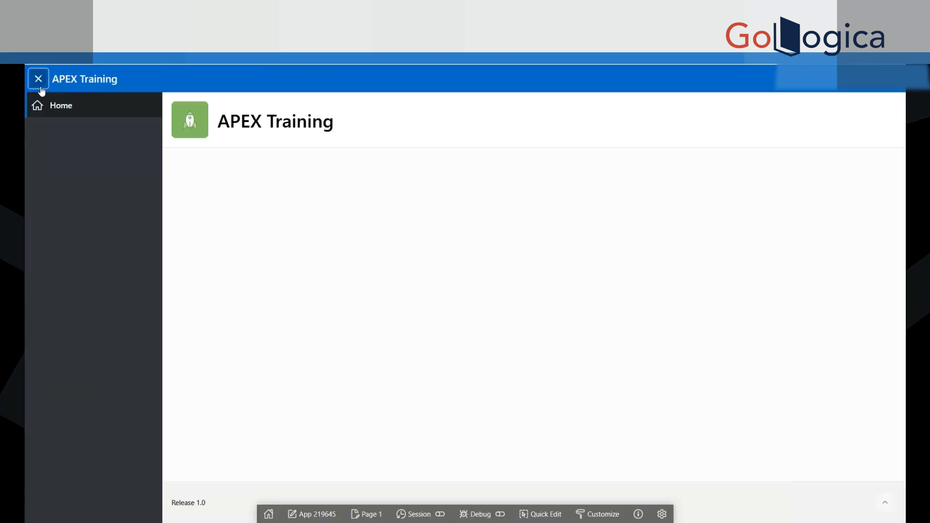
left_click(67, 112)
left_click(39, 86)
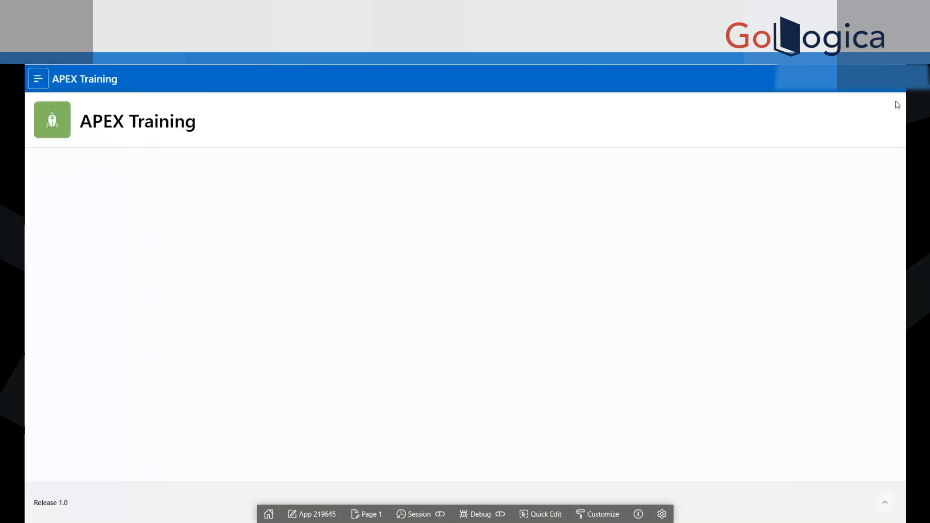
left_click(37, 82)
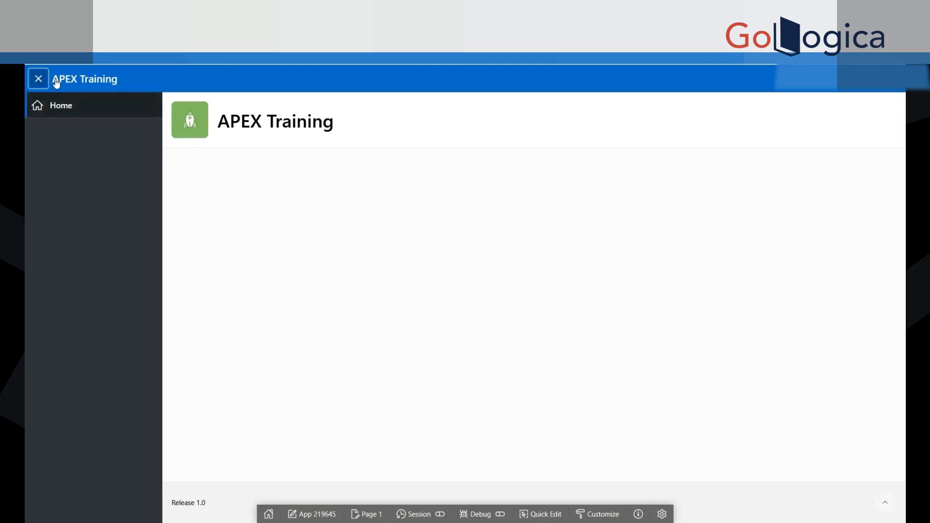
left_click(40, 84)
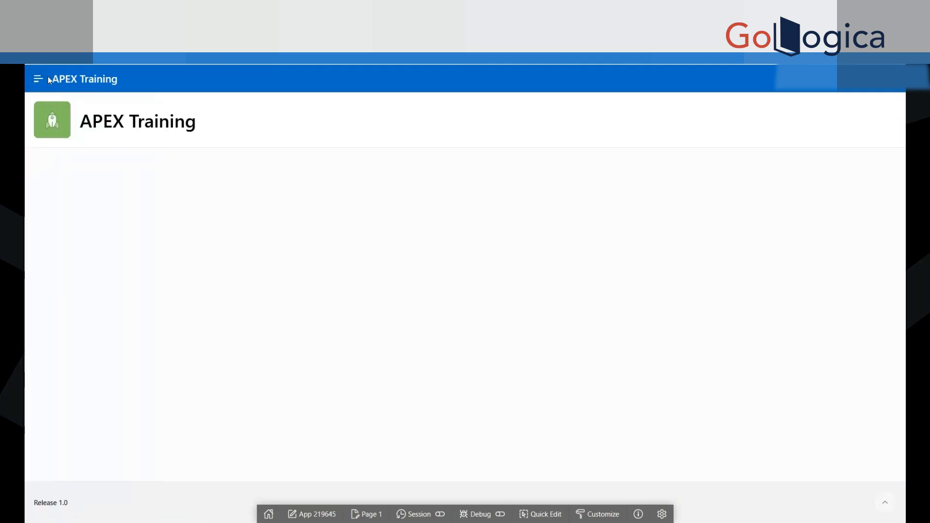
left_click(39, 79)
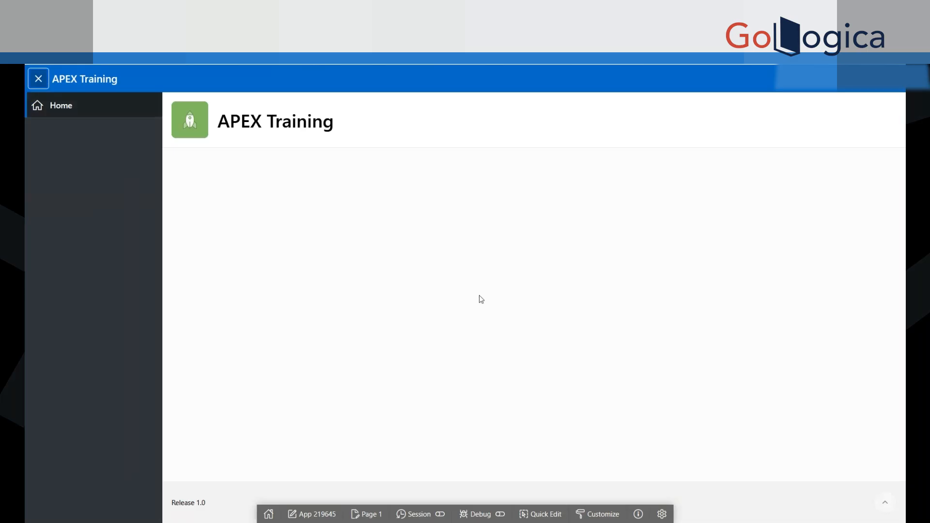
left_click(43, 85)
left_click(38, 79)
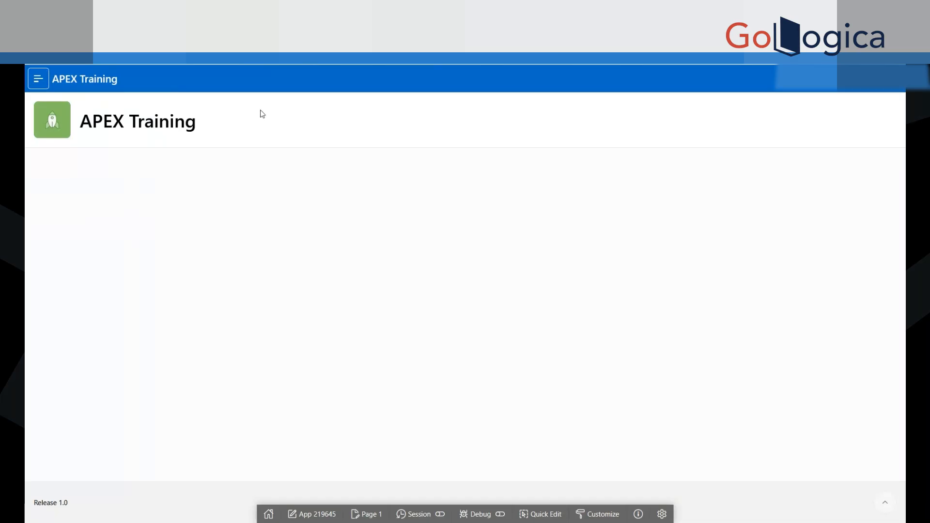
left_click(39, 79)
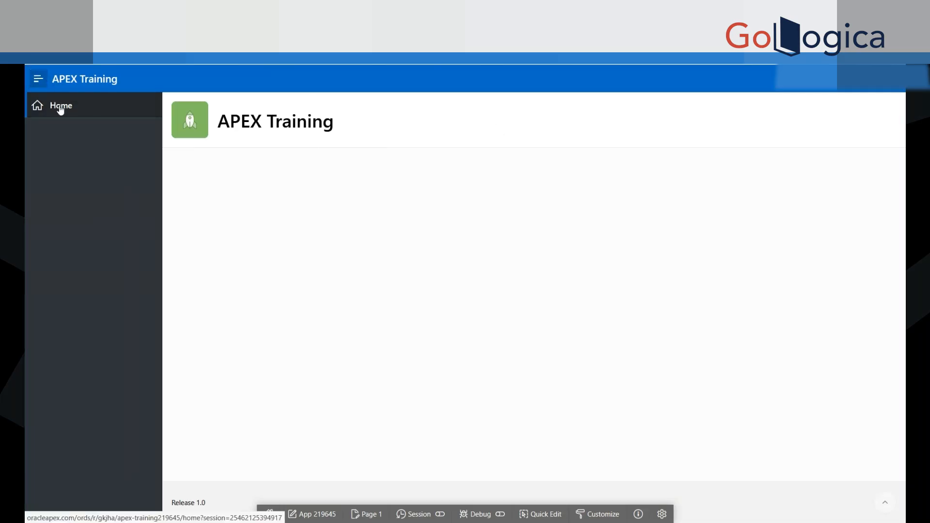
left_click(32, 83)
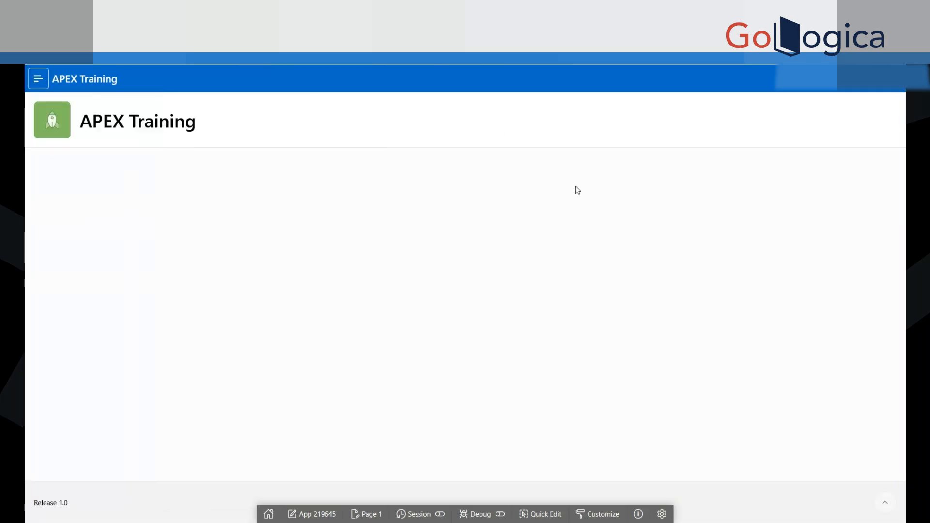
left_click(38, 81)
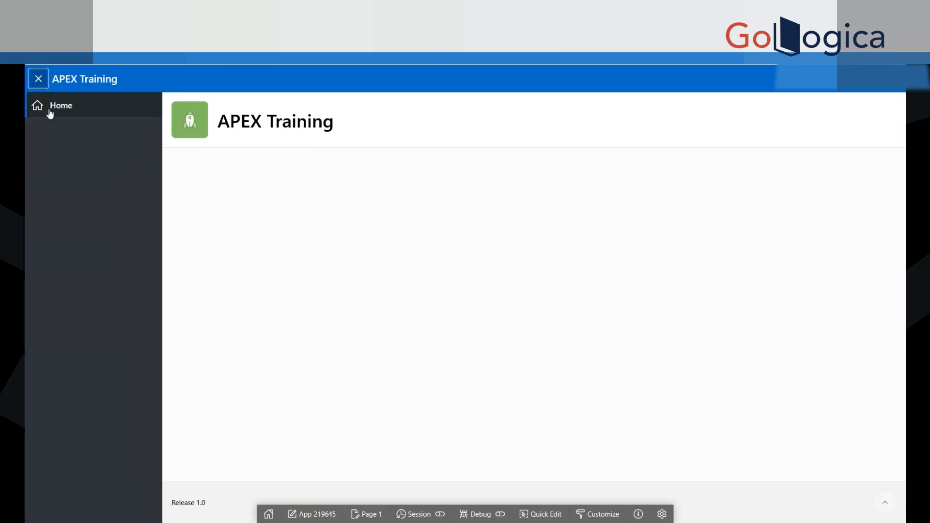
left_click(64, 107)
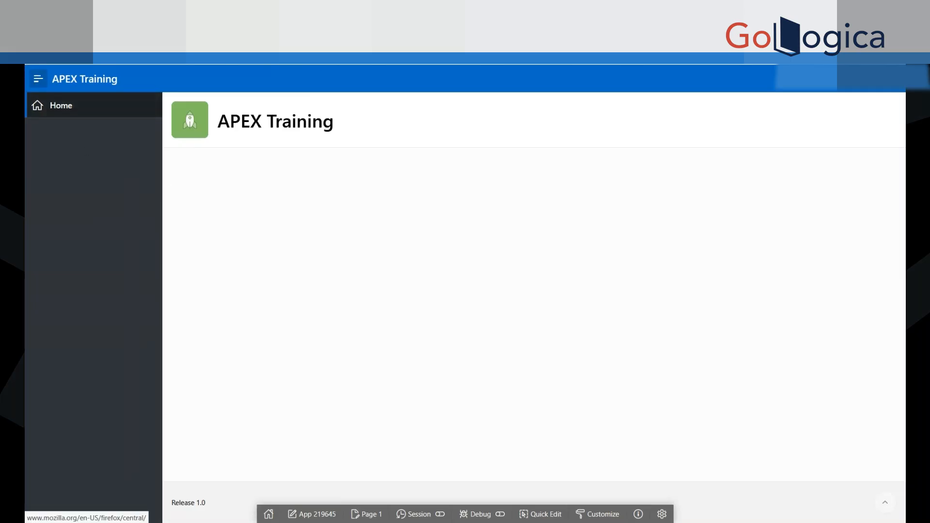
Step: Return to the application's builder home page and start creating a page of the Classic Report component type
left_click(140, 20)
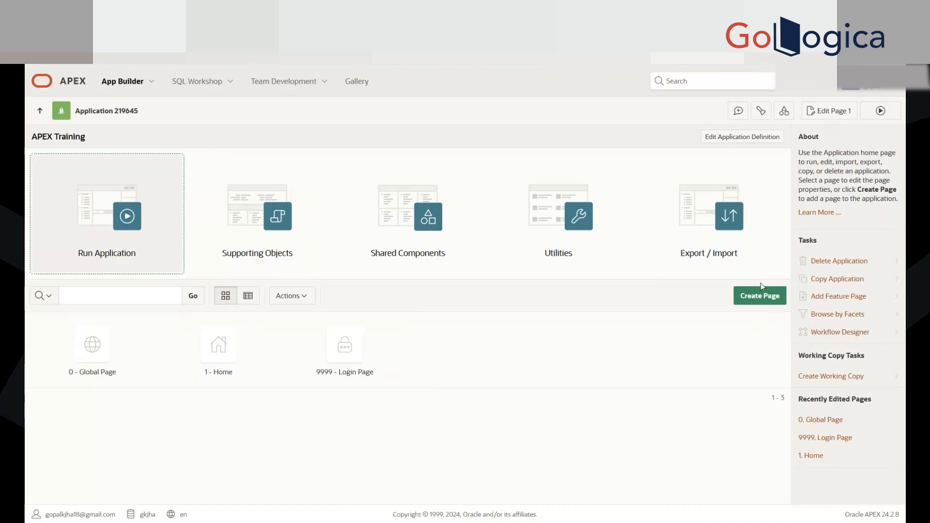
left_click(754, 303)
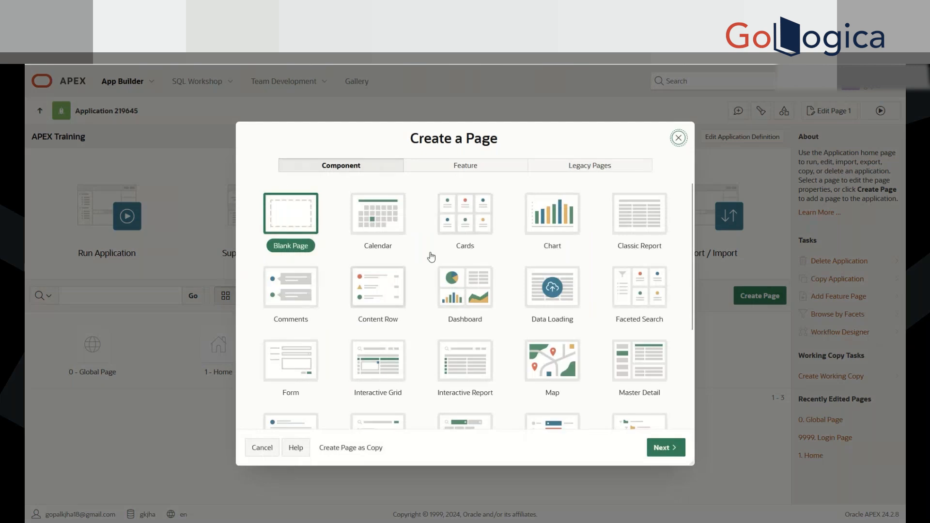
scroll(438, 319, "down", 3)
scroll(436, 318, "up", 3)
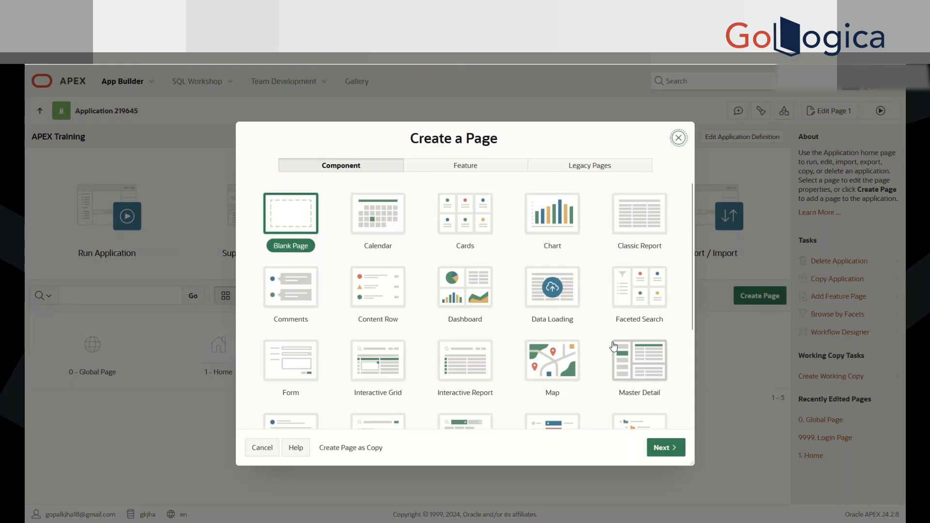
left_click(648, 223)
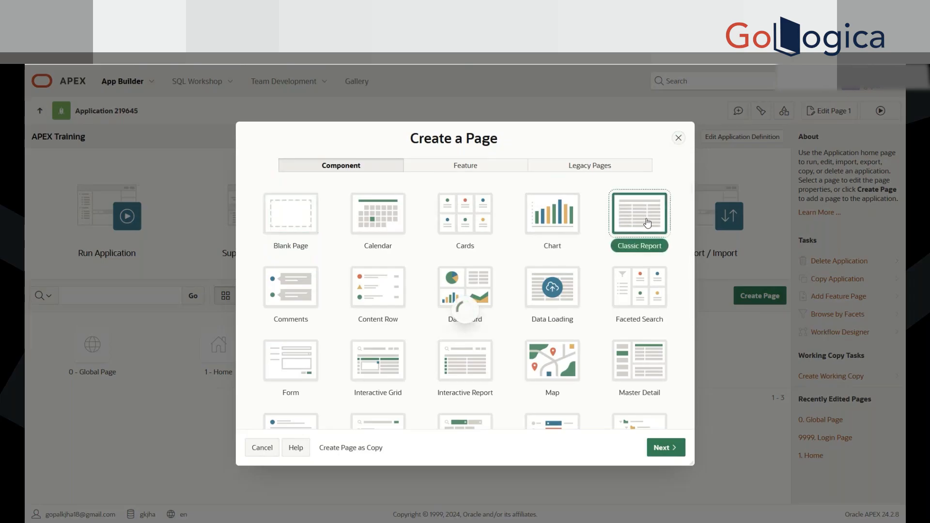
Step: Name the new report page Classic Report
type("Scanning.")
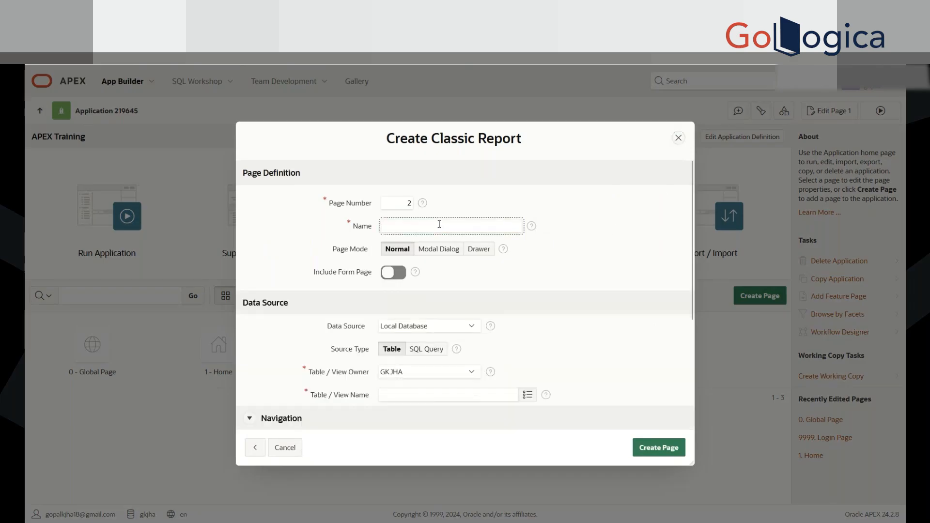
type("Classic Report")
left_click(602, 191)
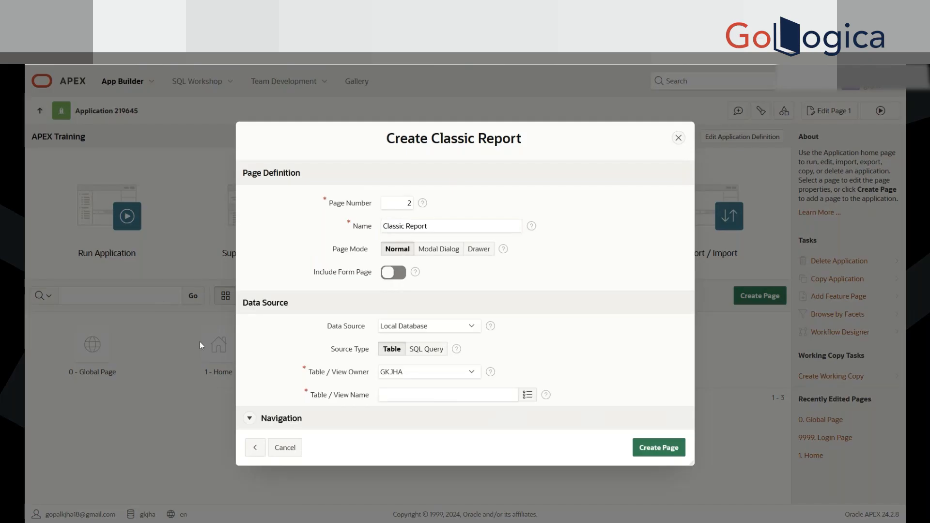
Step: Review the new page's number and name fields, along with its page definition, data source and navigation settings
double_click(404, 203)
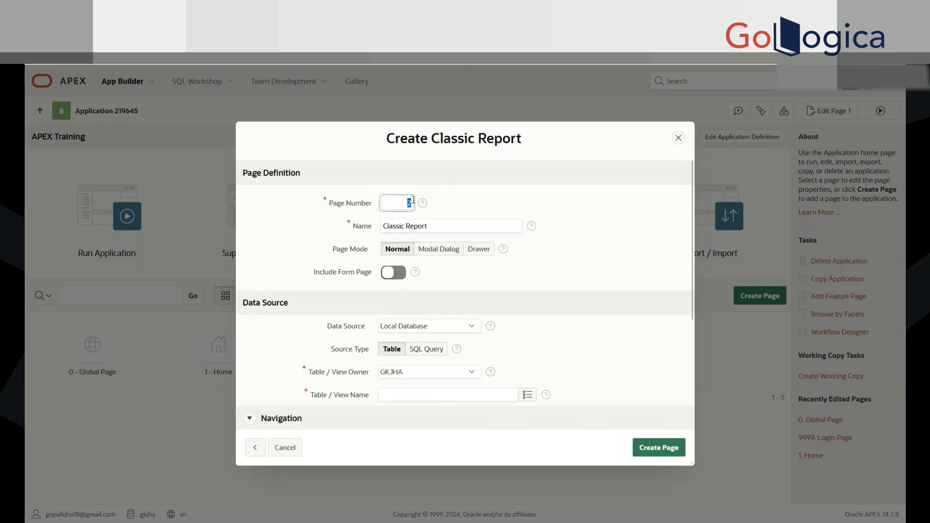
left_click(397, 202)
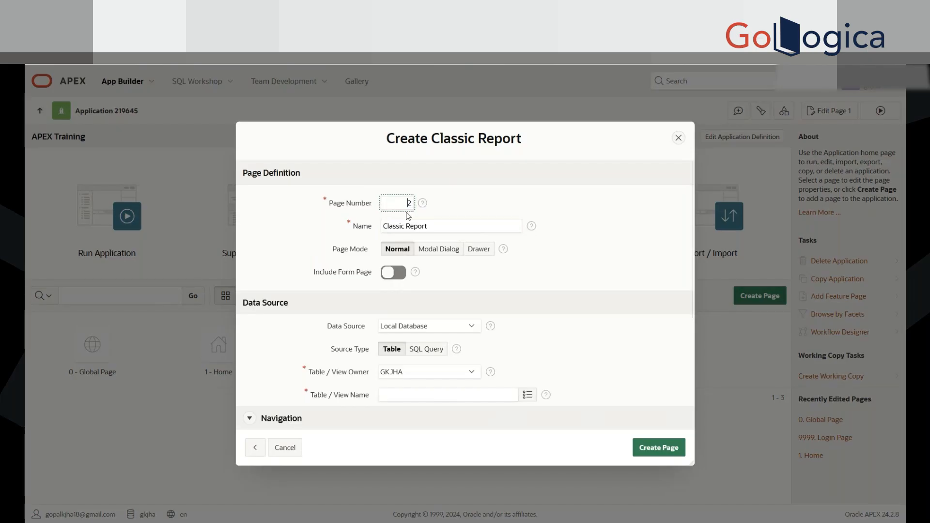
left_click(385, 226)
left_click_drag(394, 226, 458, 227)
left_click(446, 227)
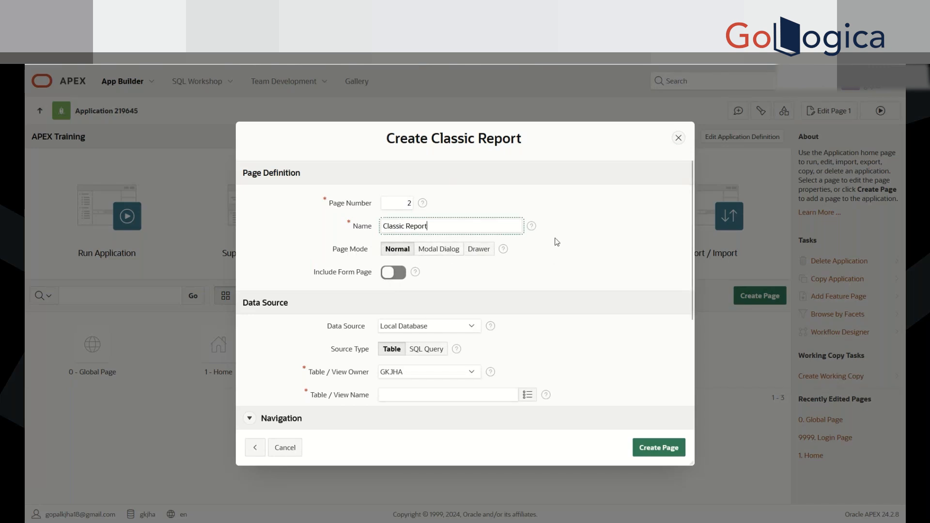
double_click(403, 204)
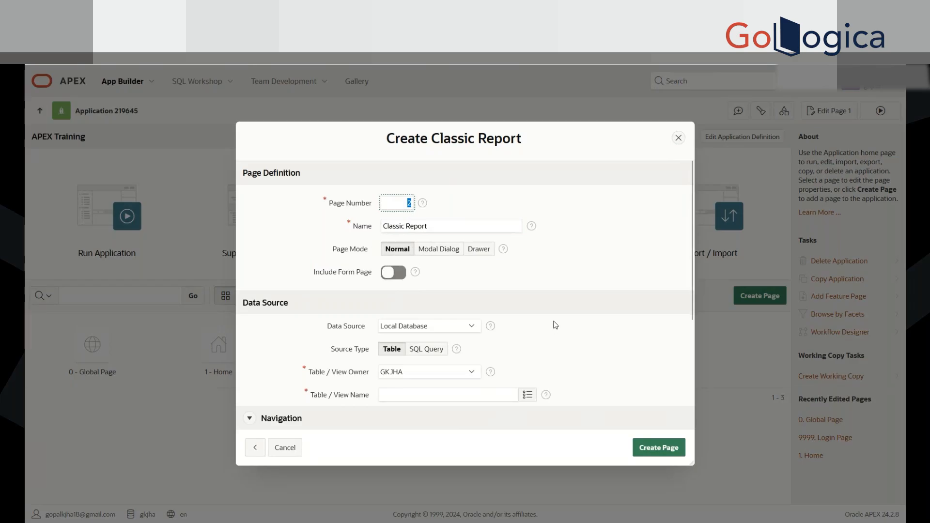
scroll(552, 325, "down", 2)
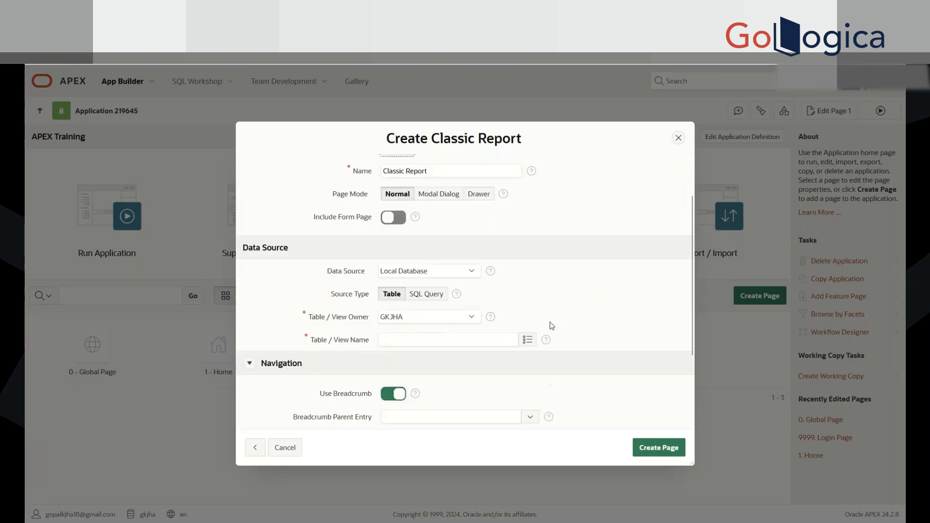
scroll(550, 323, "down", 2)
scroll(550, 323, "up", 4)
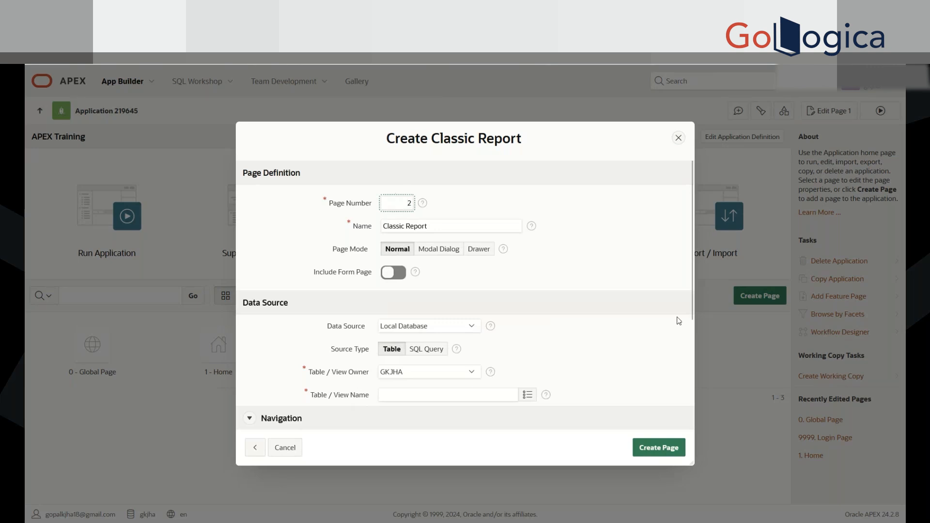
scroll(604, 327, "down", 1)
scroll(602, 324, "down", 2)
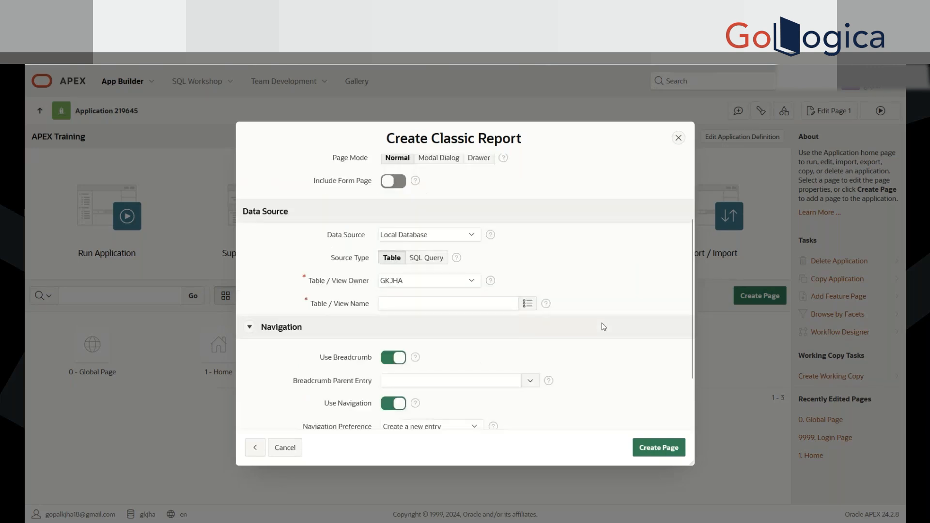
scroll(602, 326, "down", 1)
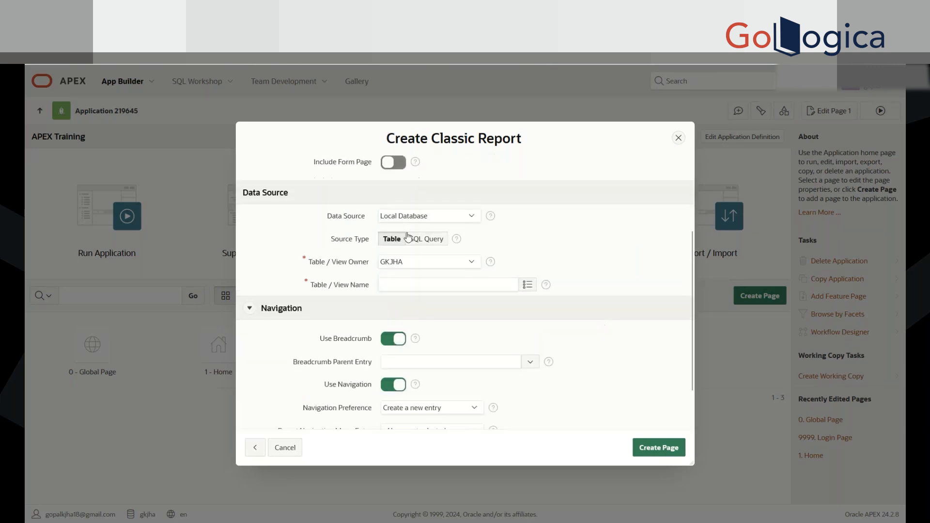
scroll(409, 237, "up", 3)
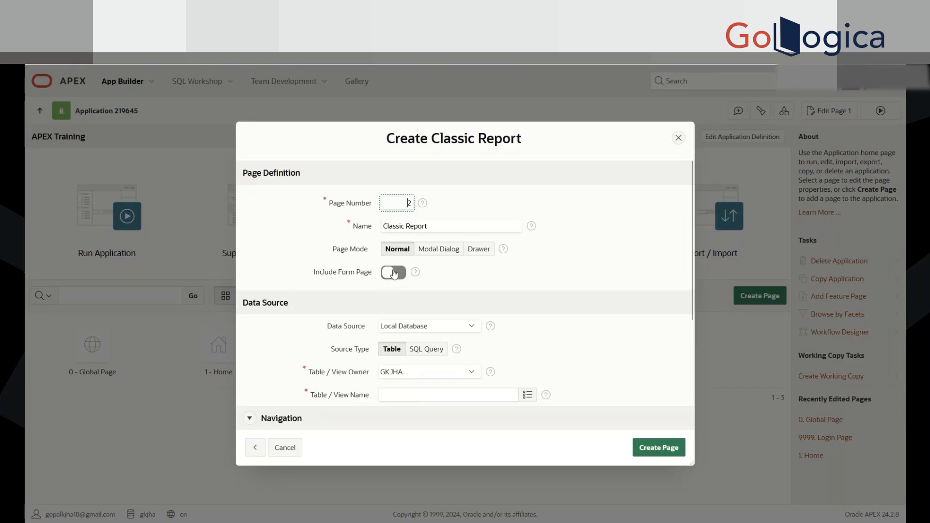
Step: Try the Include Form Page option to show its form page fields, and switch it back off
left_click_drag(315, 274, 373, 274)
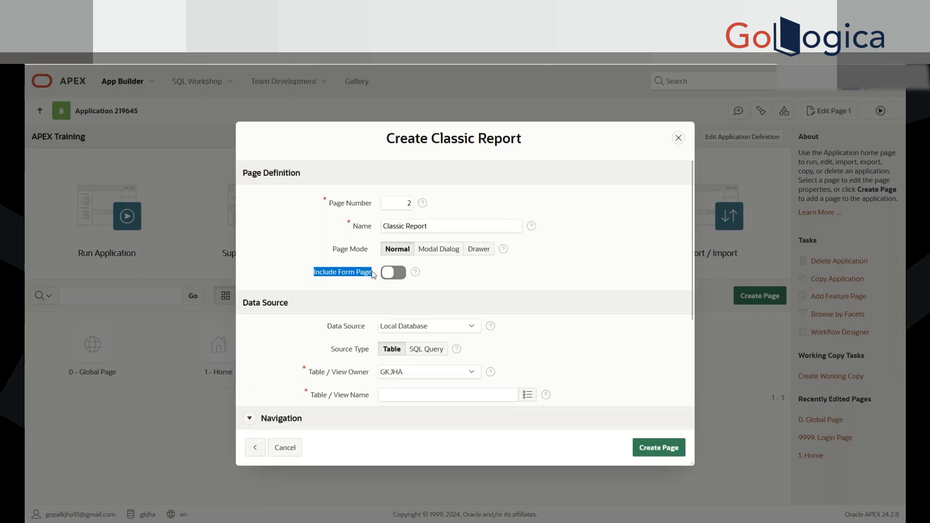
left_click(336, 276)
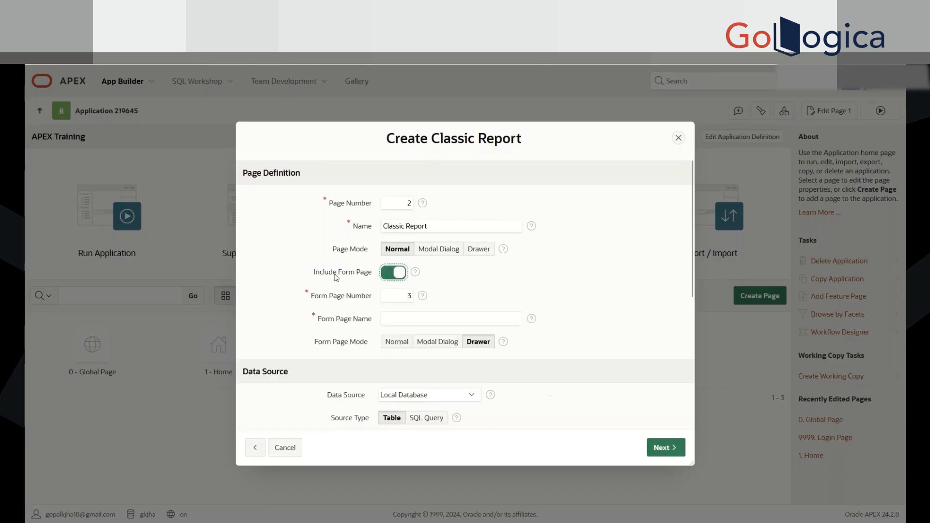
left_click(343, 274)
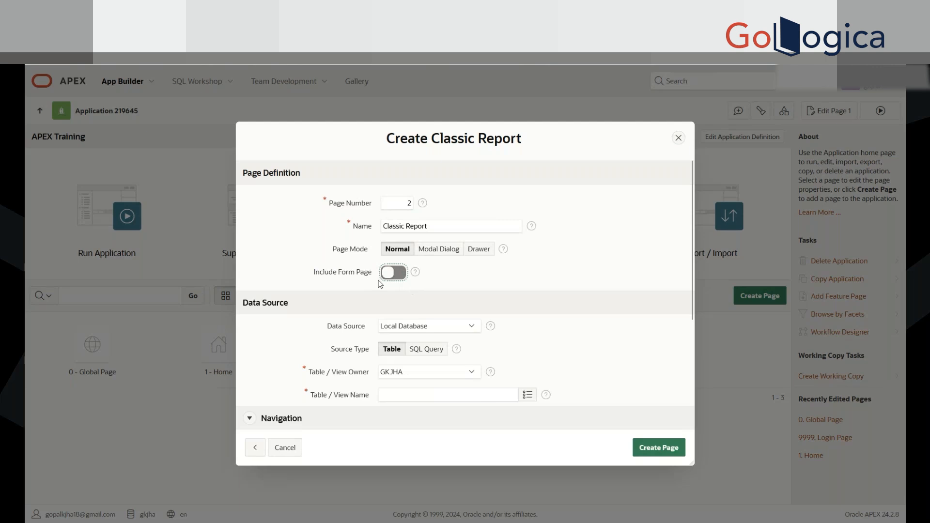
Step: Inspect the Data Source choices for the report page, keeping Local Database
scroll(461, 291, "down", 1)
scroll(461, 290, "down", 1)
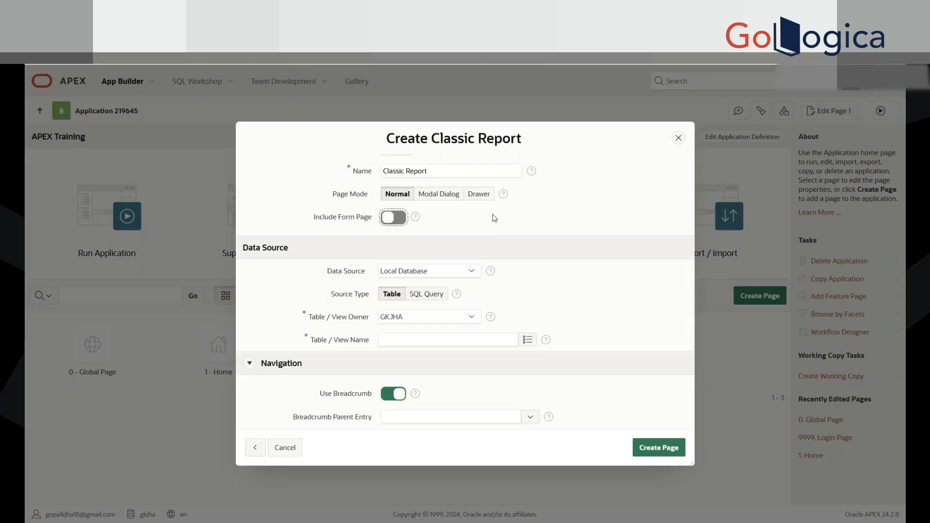
left_click(408, 276)
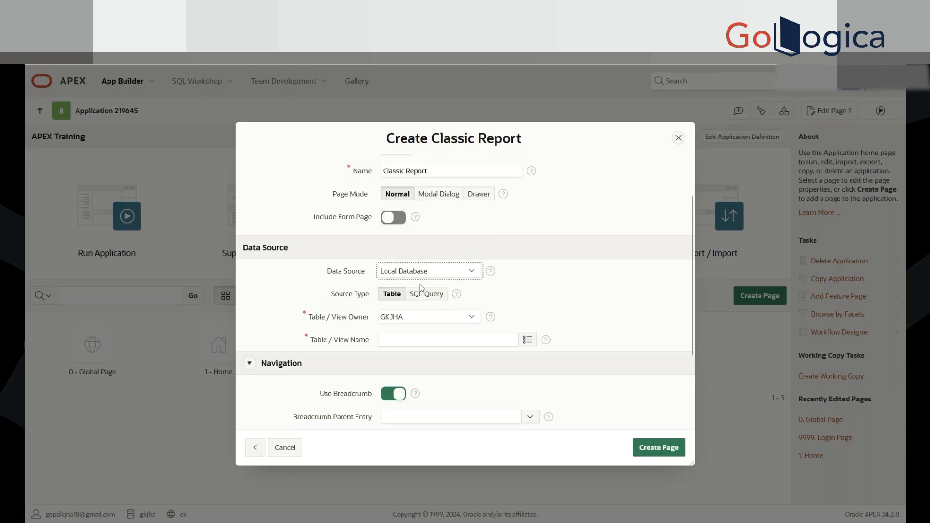
left_click(558, 282)
left_click(448, 272)
left_click(665, 285)
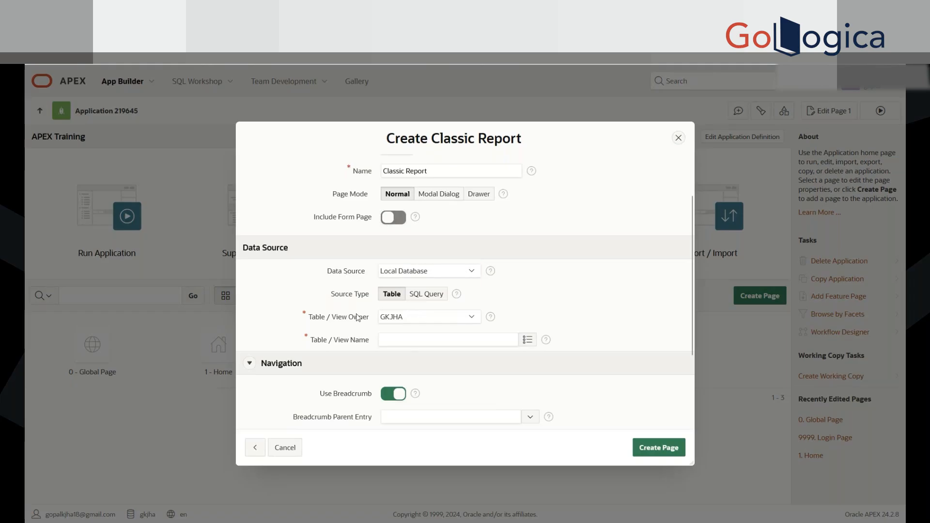
Step: Compare the fields offered by the Table and SQL Query source types, ending with Table selected
left_click(383, 298)
left_click(426, 298)
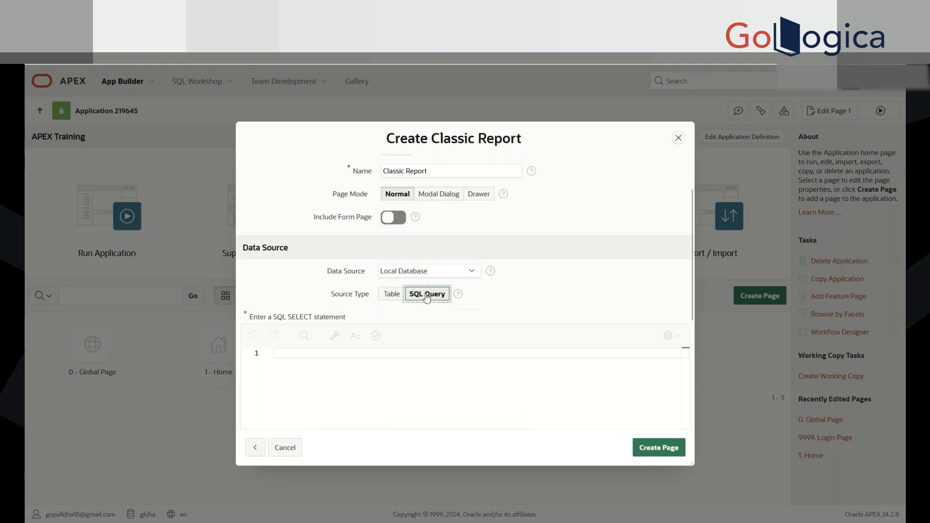
left_click(389, 297)
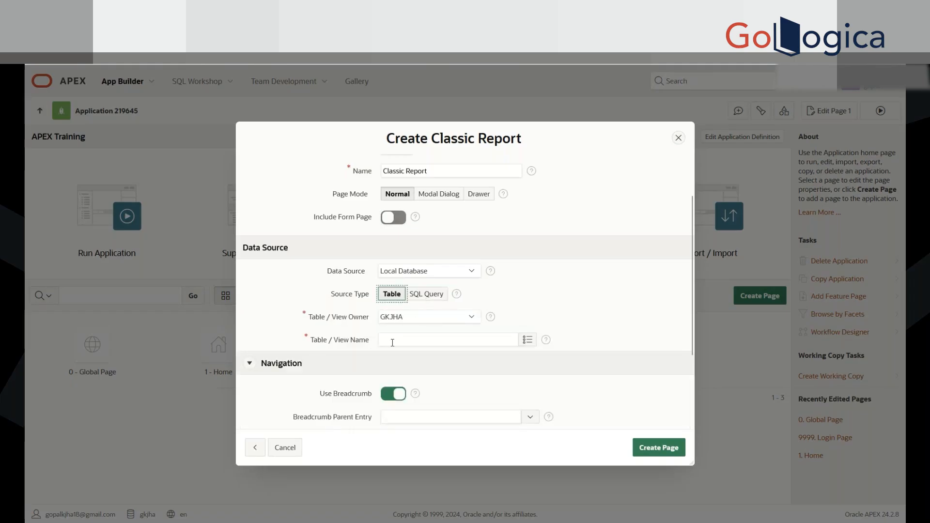
left_click(422, 297)
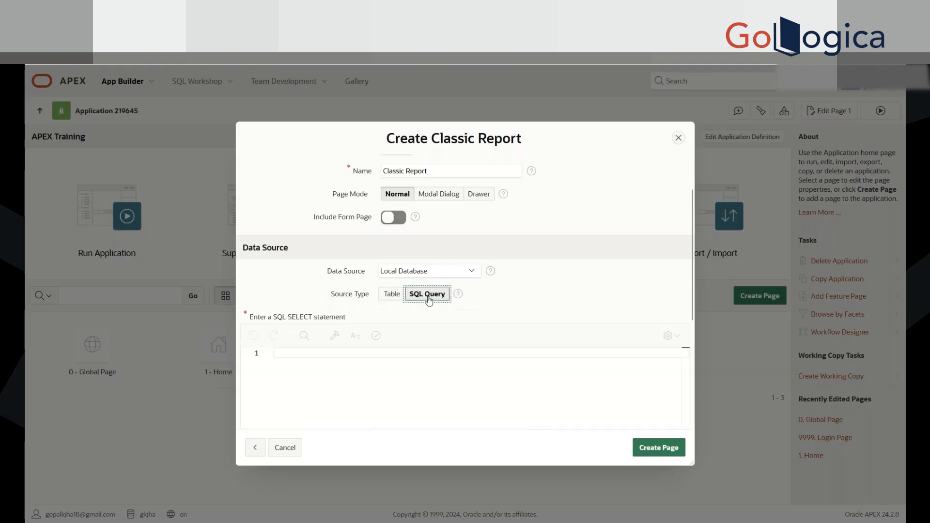
left_click(318, 373)
scroll(318, 373, "down", 4)
scroll(286, 368, "up", 3)
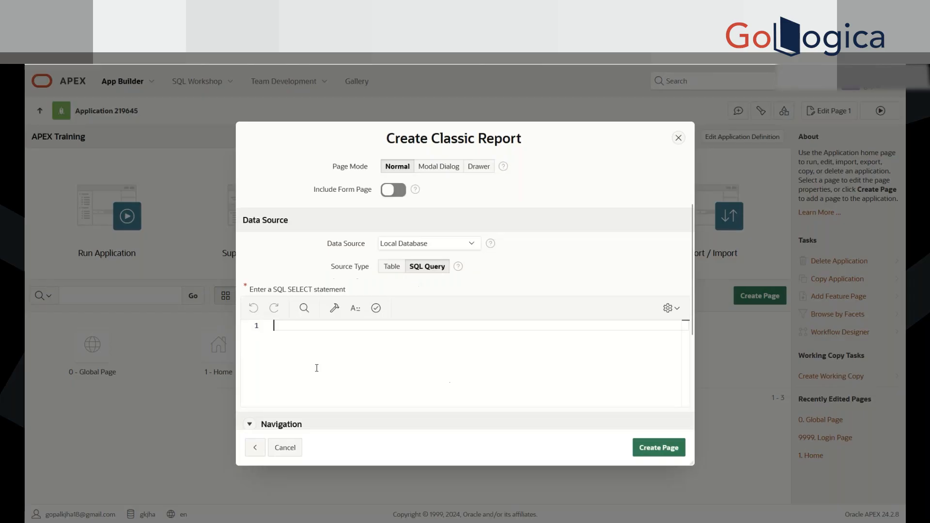
left_click(385, 269)
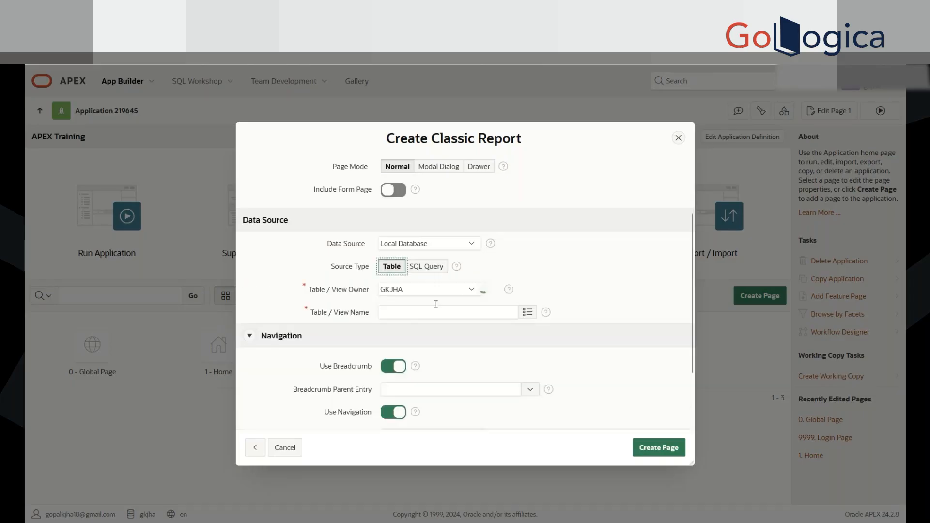
Step: Find the EMP table by searching for emp, and set it as the report's Table / View Name
left_click(529, 314)
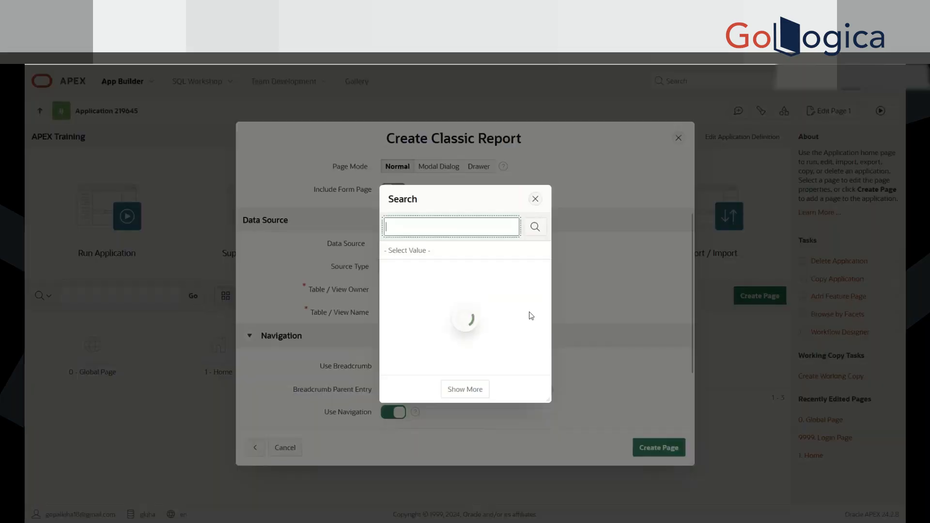
type("emp")
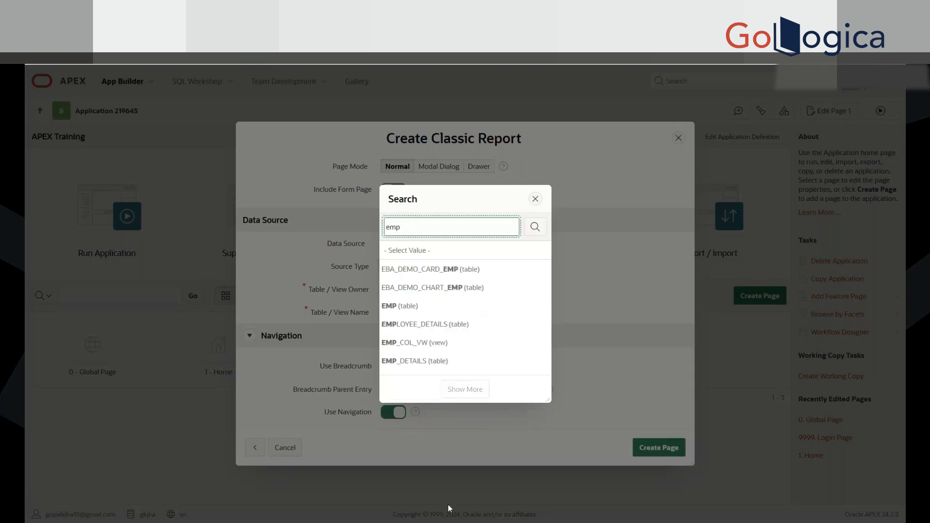
left_click(408, 306)
scroll(595, 325, "down", 3)
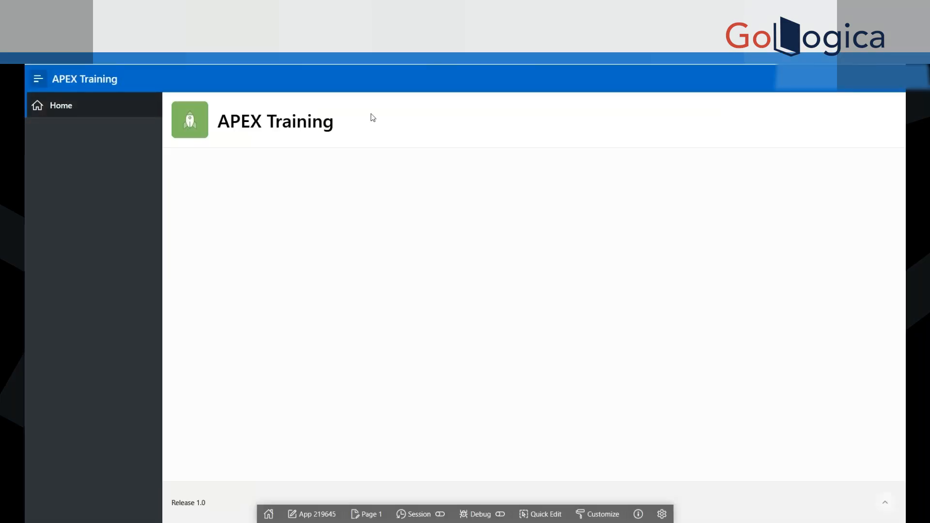
left_click_drag(367, 121, 196, 114)
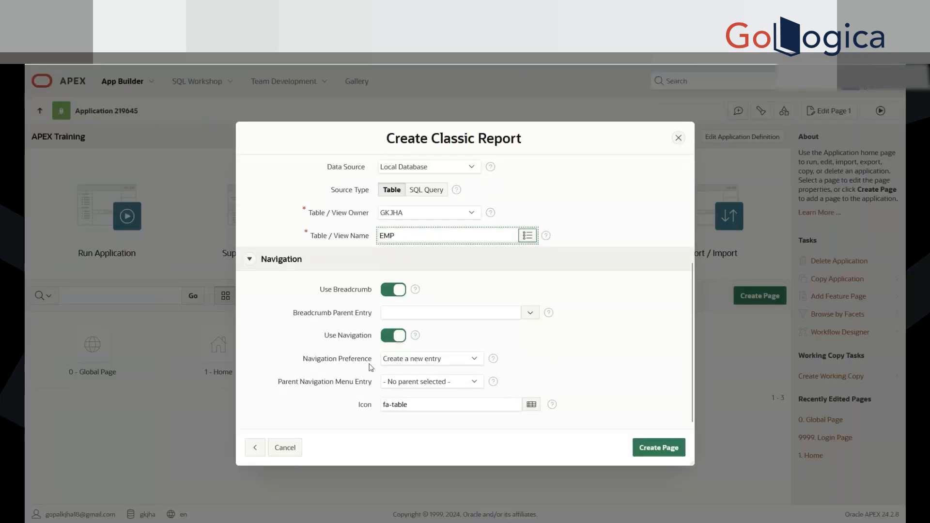
Step: Try mapping the page's navigation to the existing Home entry, and switch the preference back to Create a new entry
left_click(425, 364)
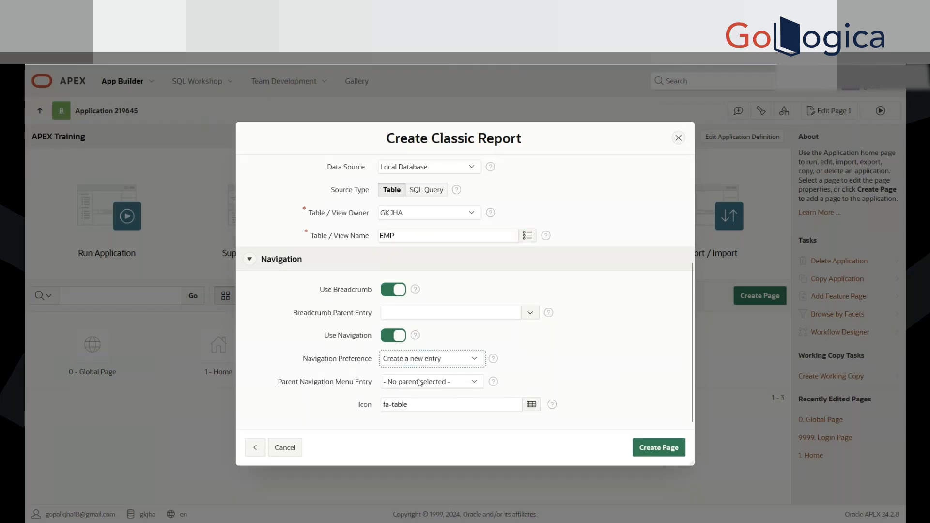
left_click(578, 366)
left_click(423, 391)
scroll(510, 403, "down", 1)
scroll(510, 403, "down", 1)
left_click(426, 403)
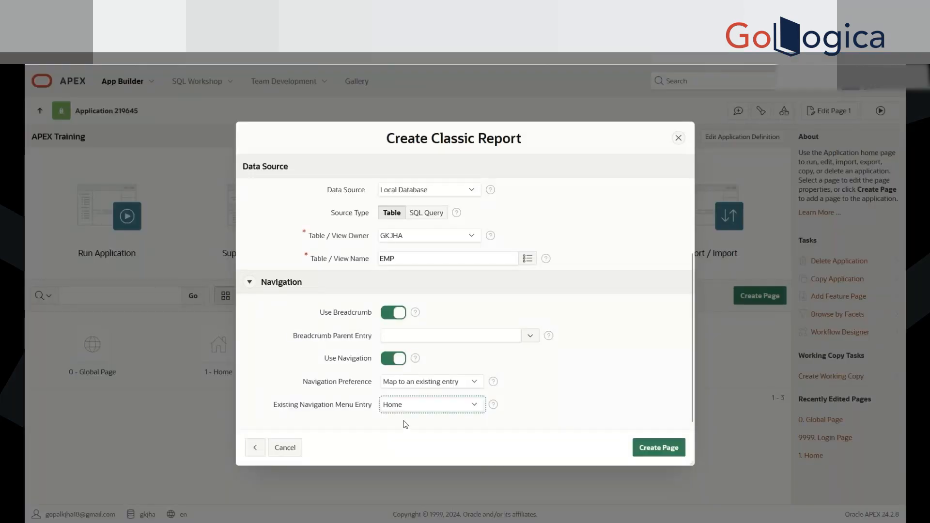
left_click(430, 384)
left_click(417, 403)
scroll(508, 381, "down", 1)
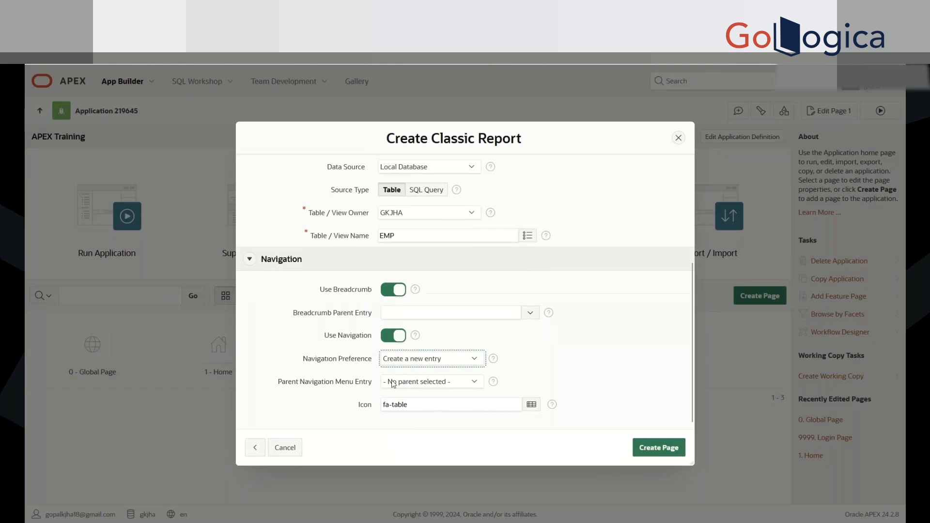
Step: Create the Classic Report page with these settings and run it
left_click(654, 455)
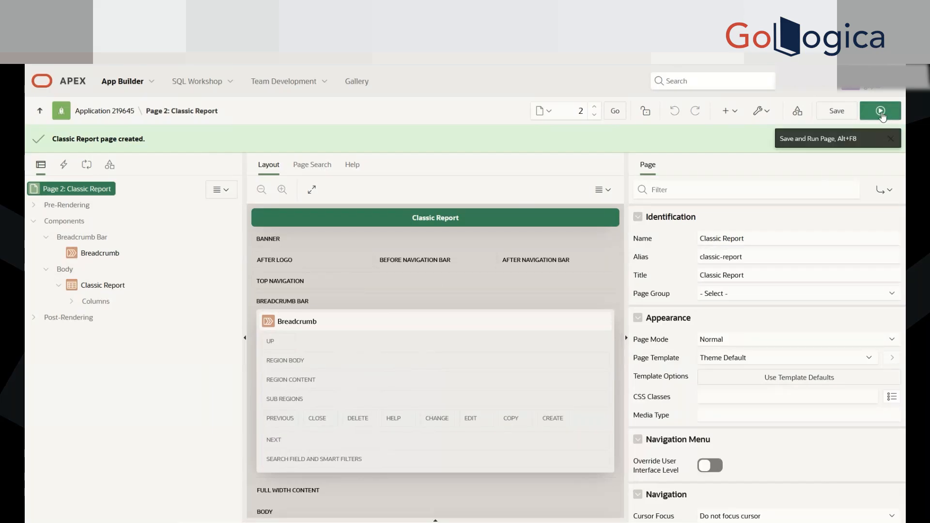
left_click(881, 116)
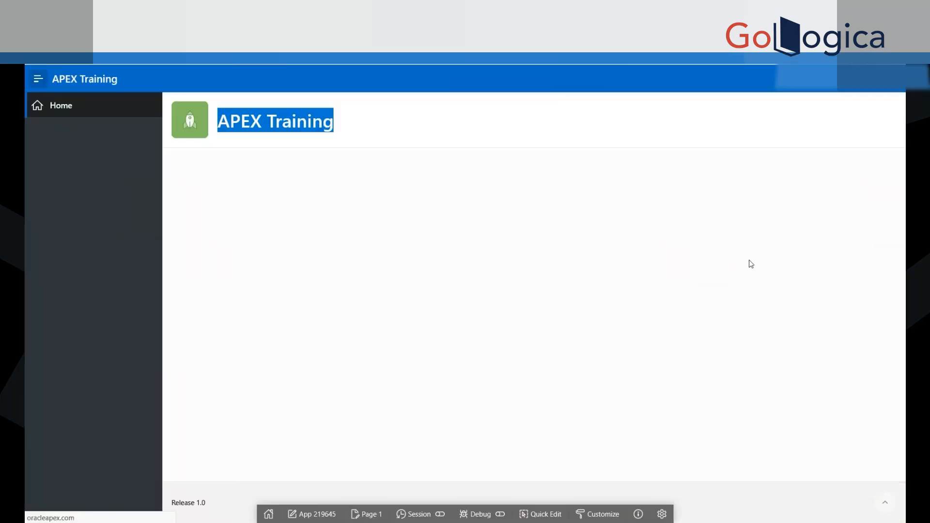
Step: Look over the running Classic Report page, including its heading and the employee rows
scroll(675, 390, "down", 8)
scroll(675, 389, "up", 7)
scroll(675, 386, "up", 1)
left_click_drag(173, 117, 404, 127)
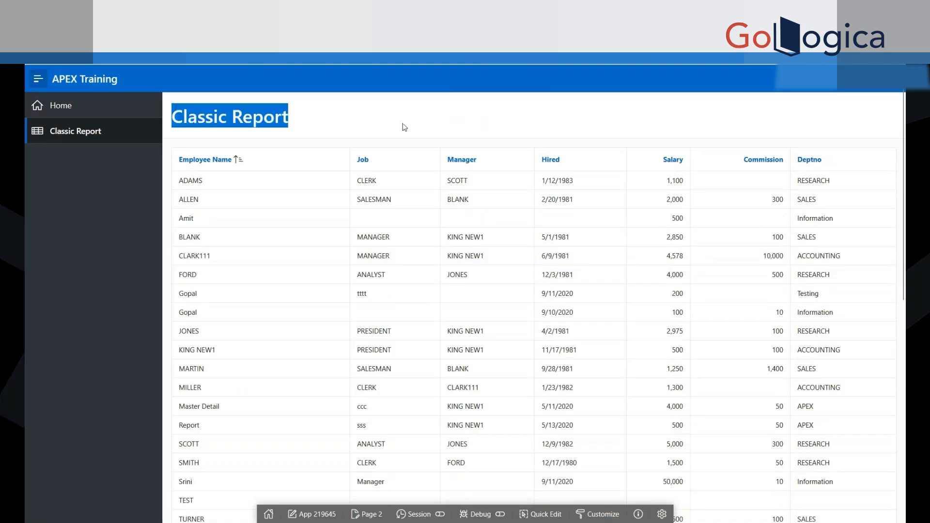
scroll(651, 395, "down", 8)
scroll(651, 395, "up", 8)
left_click(465, 103)
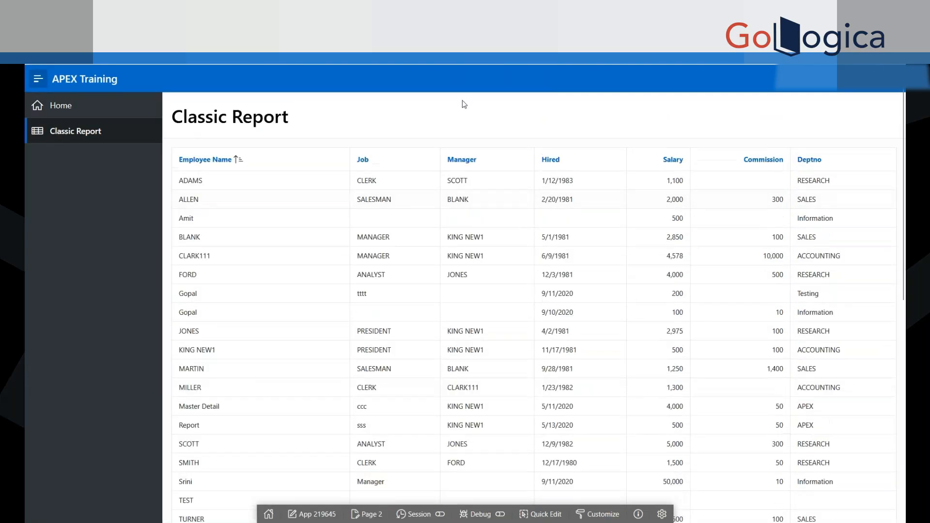
Step: Test collapsing and expanding the navigation menu, and visit the Home page before reopening Classic Report
left_click(38, 79)
left_click(39, 79)
left_click(70, 80)
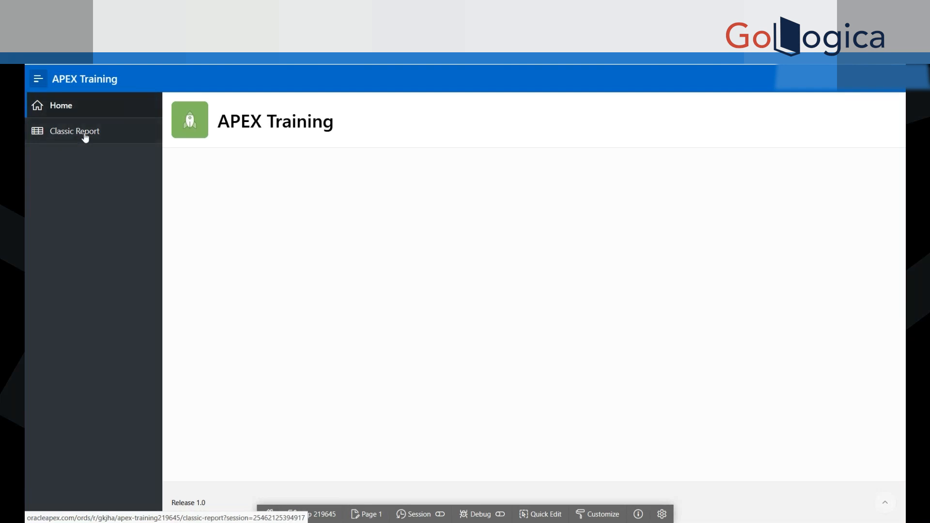
left_click(67, 136)
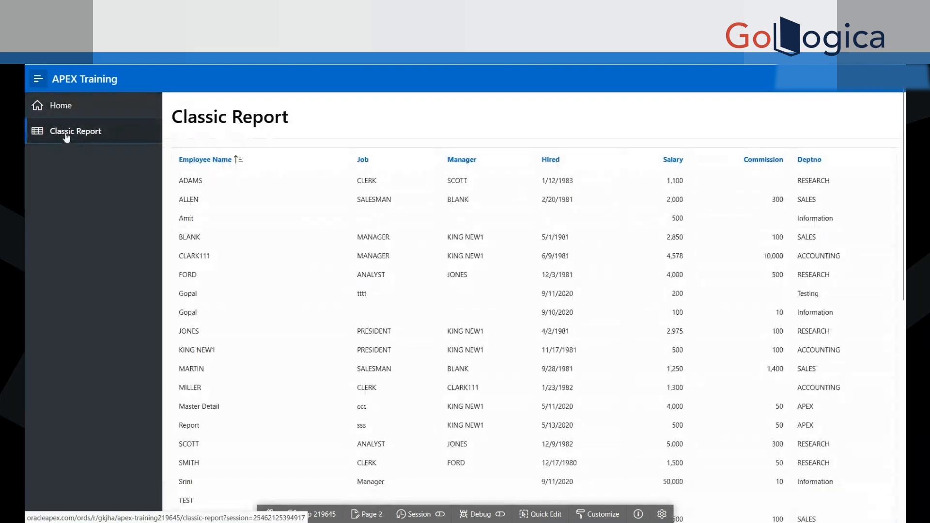
Step: Examine the Classic Report's rows from the first to the last employee, highlighting the listed data
scroll(590, 327, "down", 8)
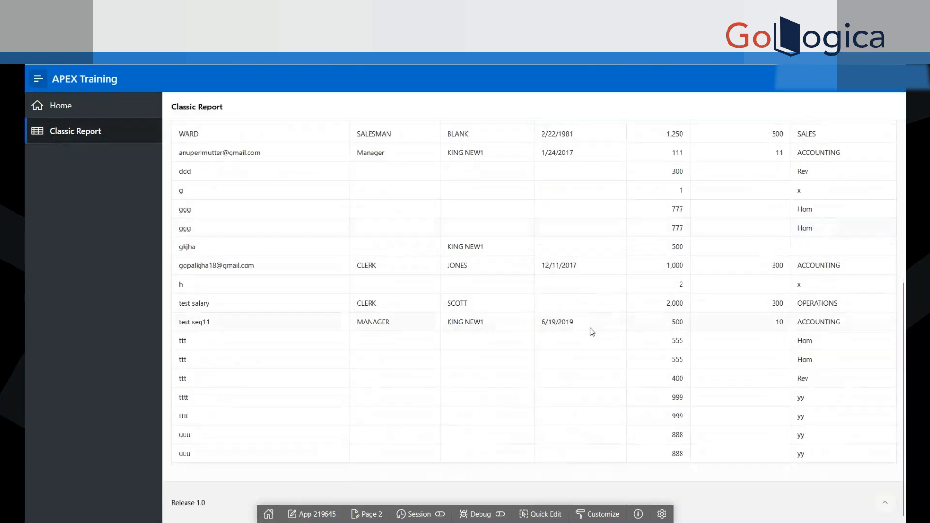
scroll(592, 331, "up", 8)
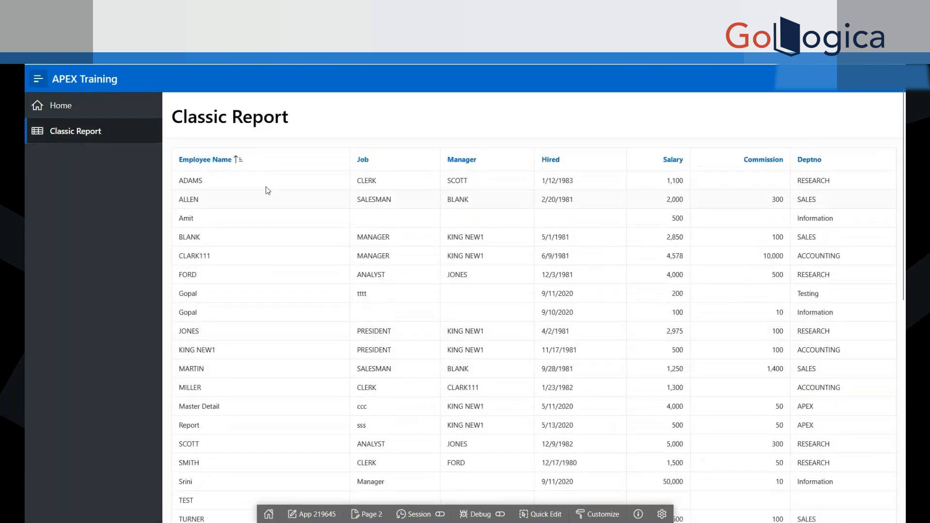
left_click_drag(183, 180, 400, 206)
left_click(887, 439)
scroll(887, 438, "down", 8)
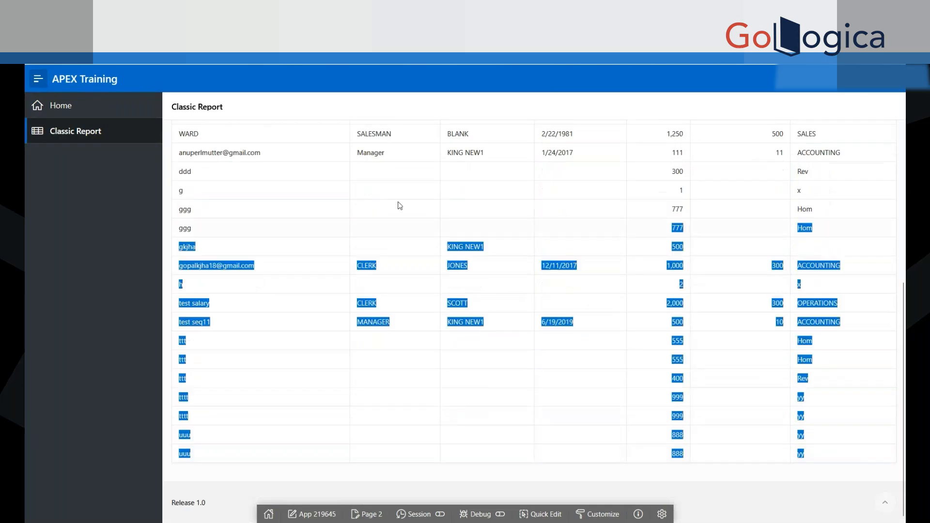
scroll(426, 260, "up", 8)
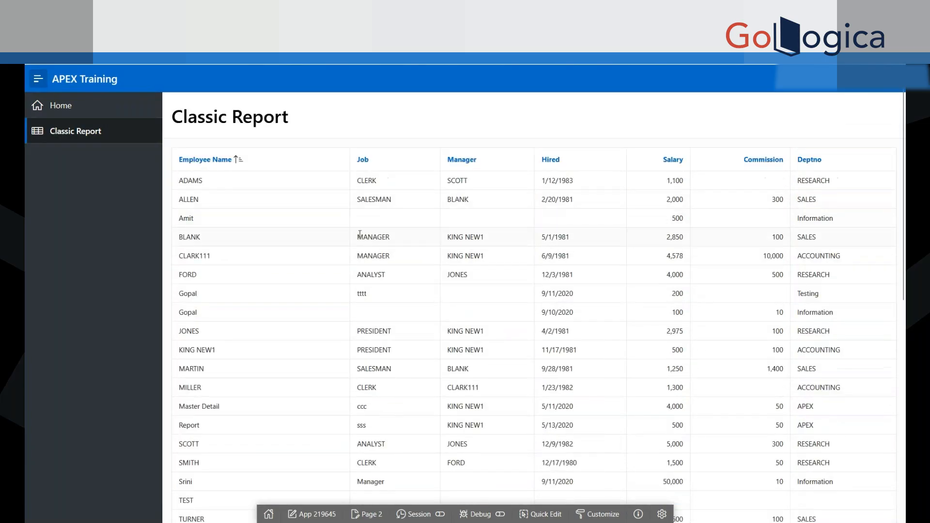
left_click_drag(180, 181, 684, 314)
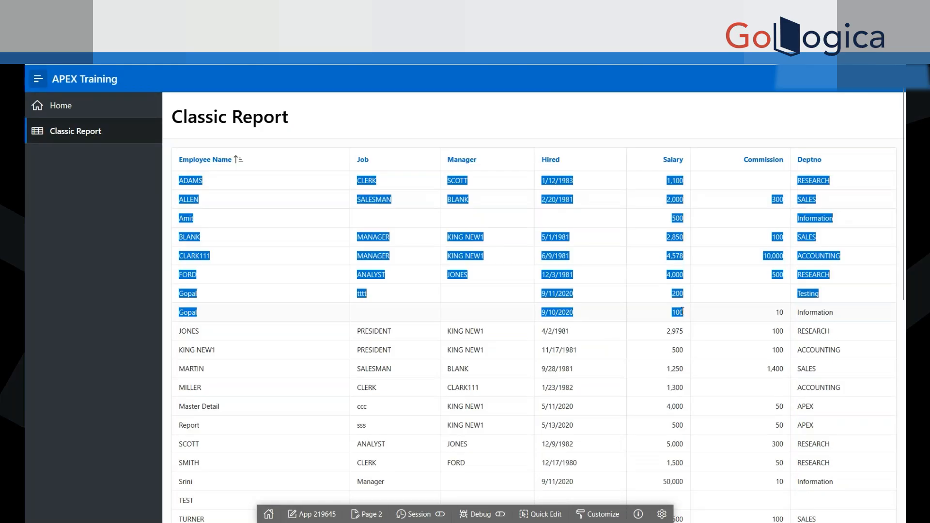
left_click_drag(292, 123, 459, 138)
left_click(208, 114)
left_click(328, 135)
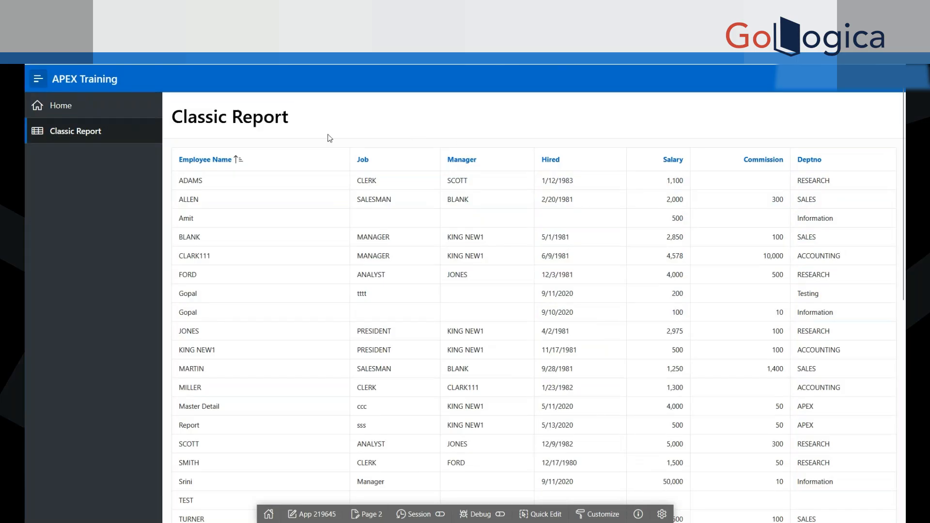
Step: Collapse the navigation menu and examine the report's rows at full width
left_click(38, 79)
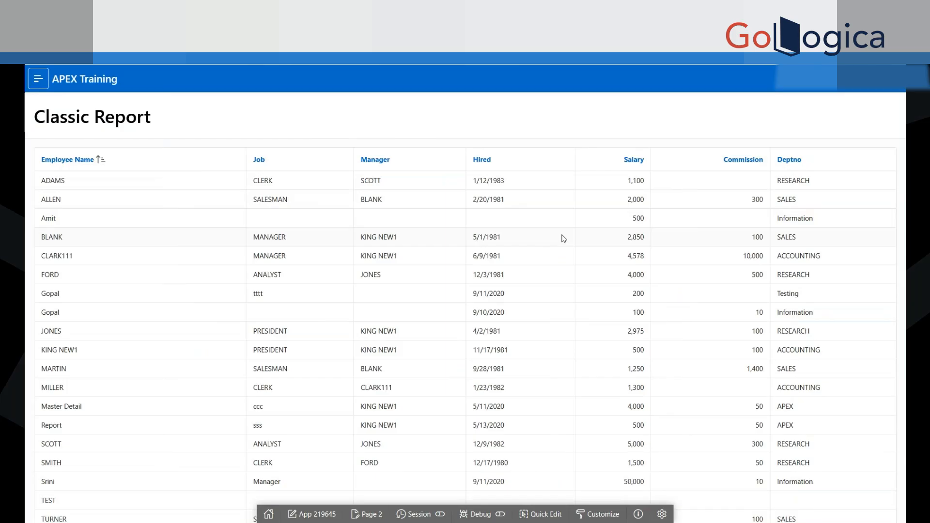
scroll(482, 310, "down", 5)
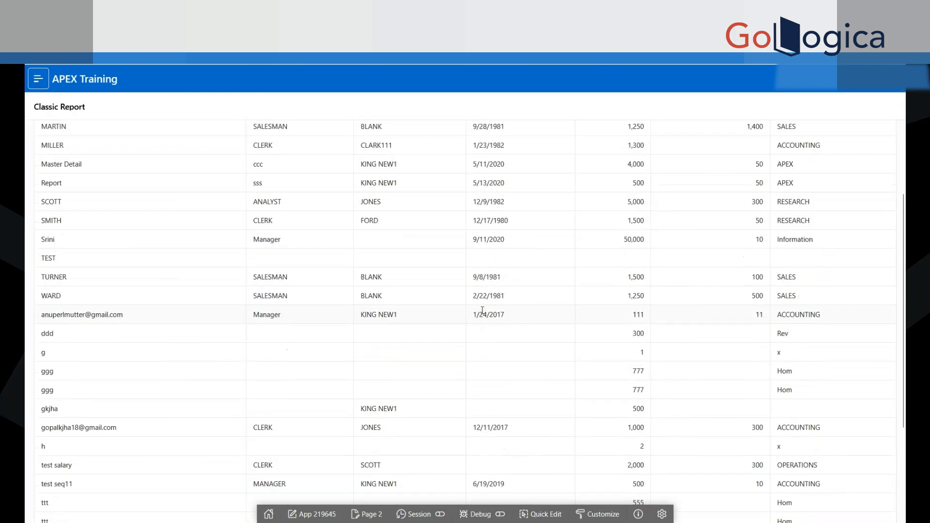
scroll(482, 310, "down", 3)
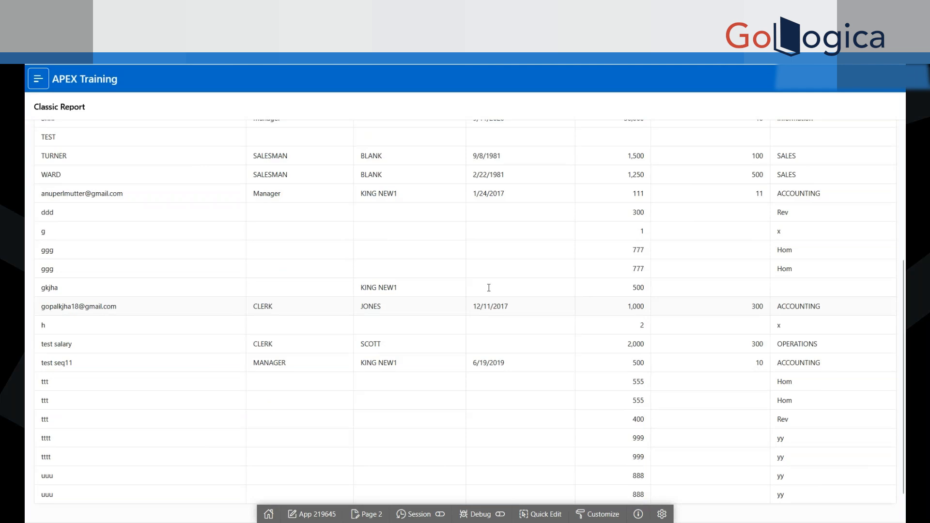
Step: Open page 2 in Page Designer and inspect the Classic Report region's source table name
left_click(371, 515)
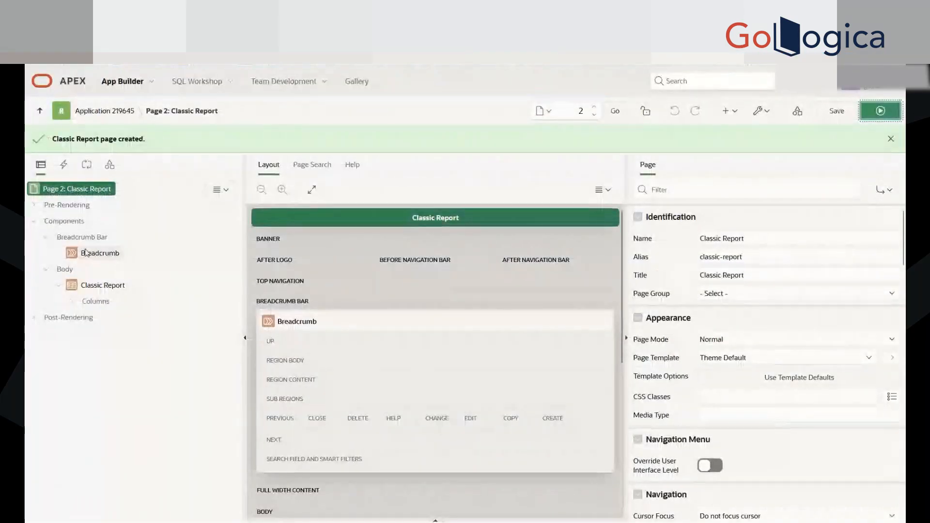
left_click(97, 288)
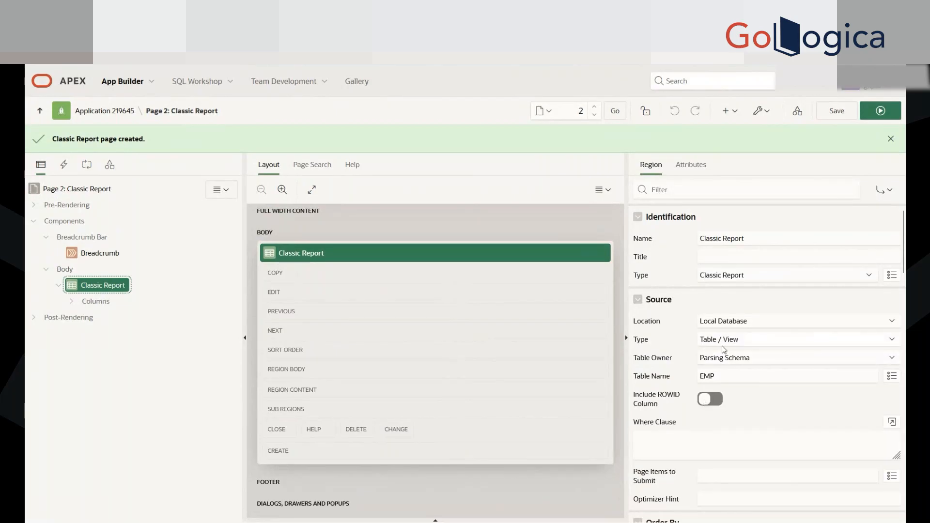
left_click_drag(719, 376, 701, 378)
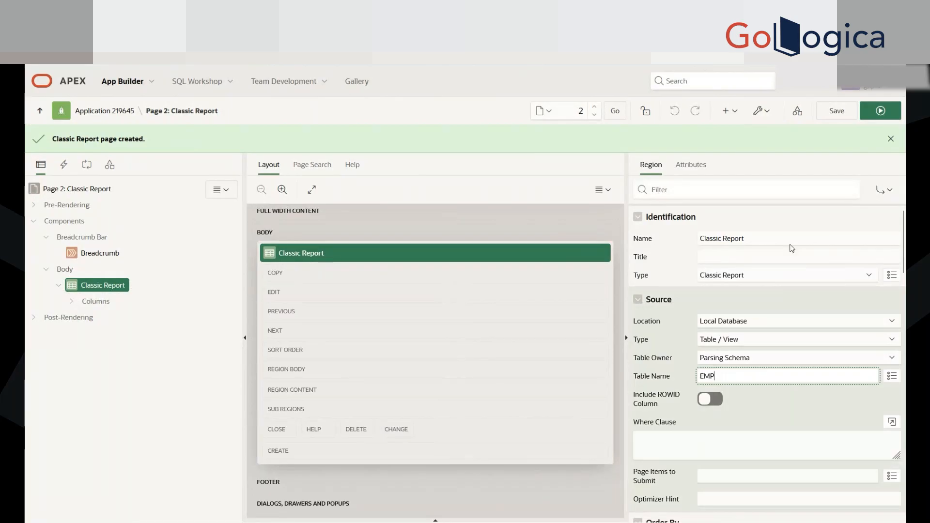
Step: Look through the running report once more, and go back to the APEX Training application's home page in App Builder
left_click(568, 87)
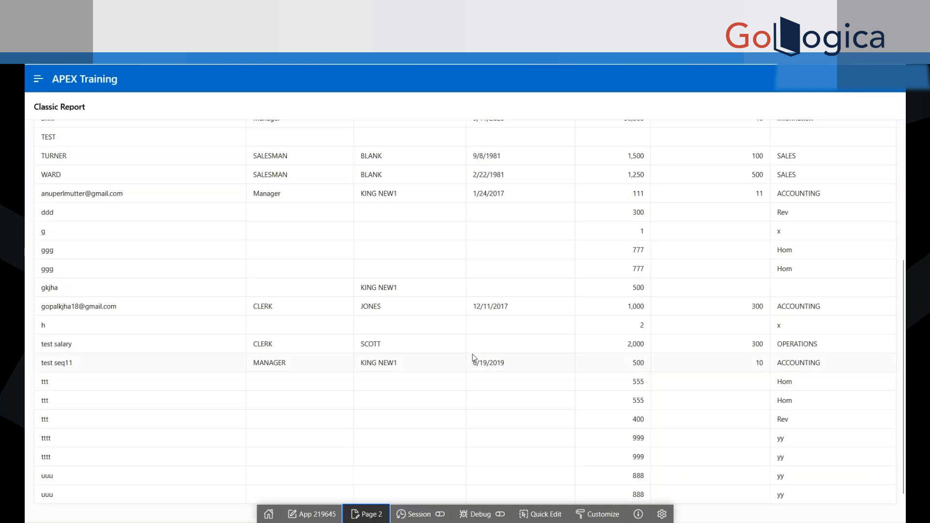
scroll(472, 353, "up", 8)
left_click(465, 39)
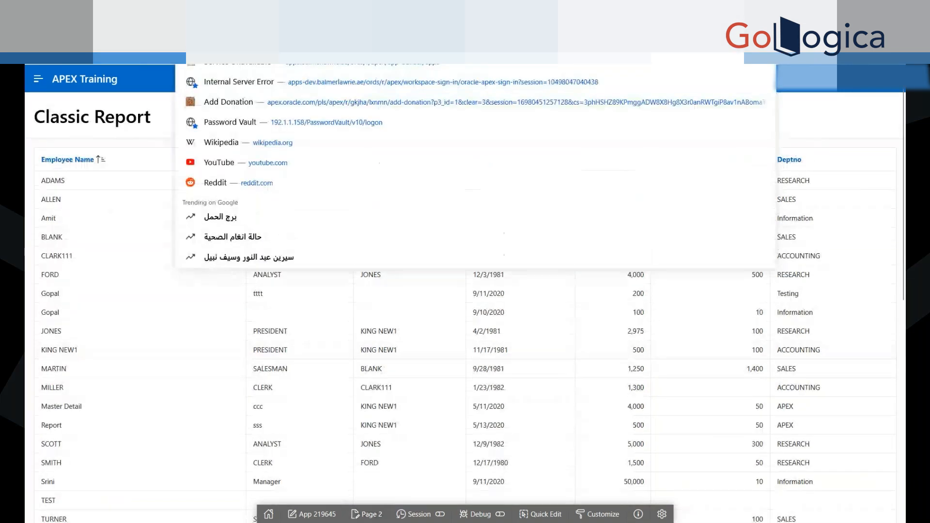
key("Escape")
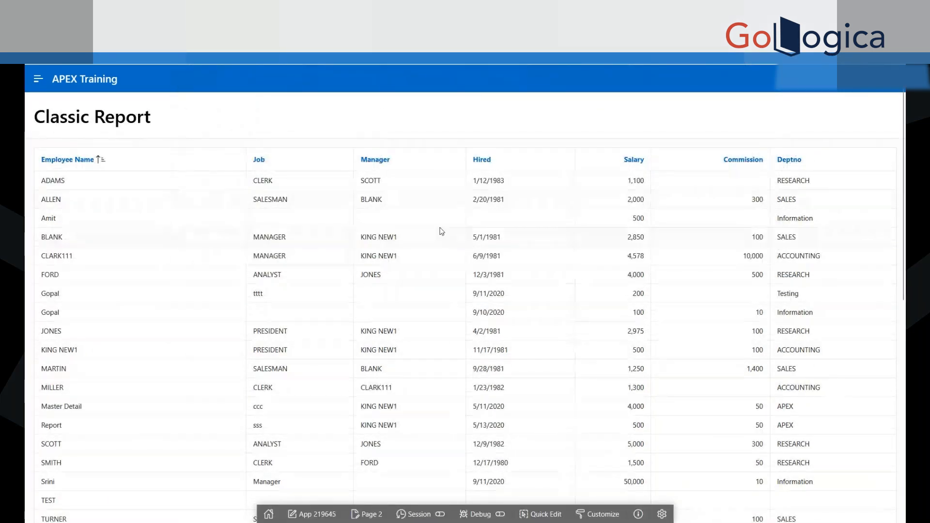
scroll(498, 400, "down", 6)
scroll(498, 383, "up", 6)
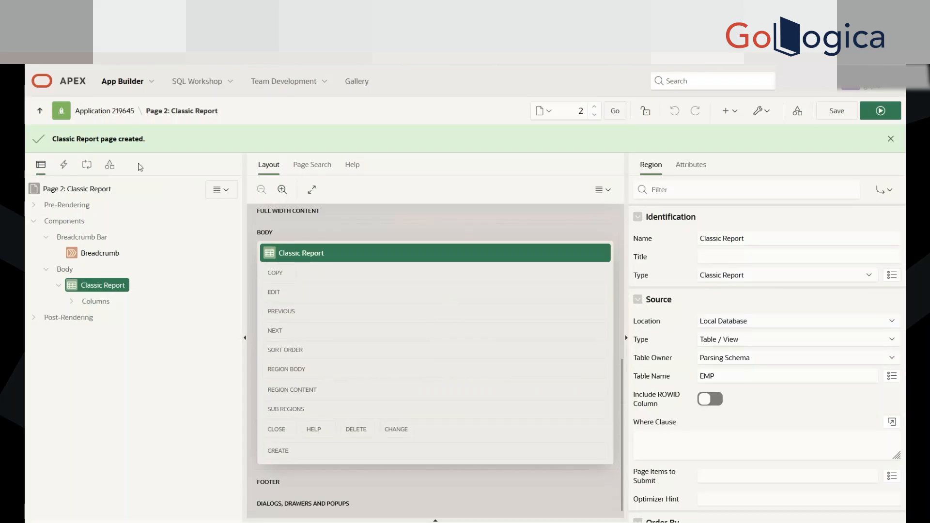
left_click(125, 115)
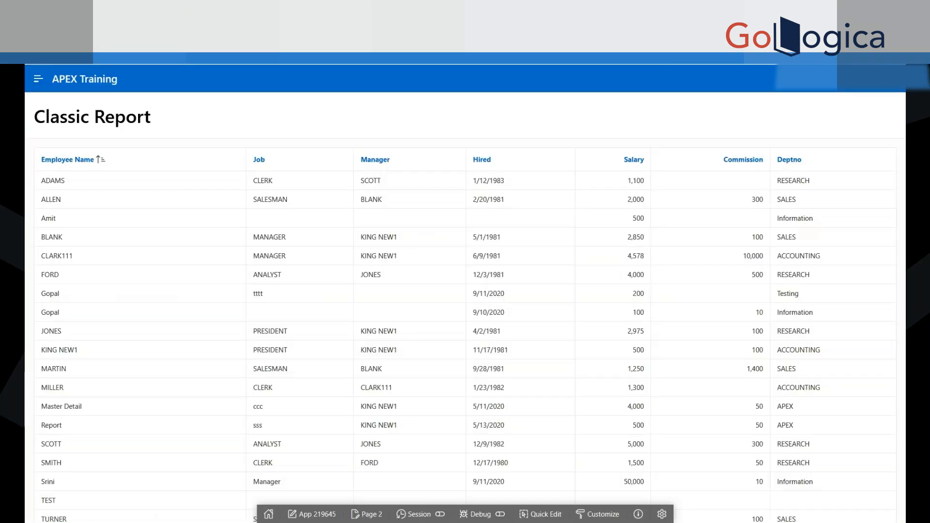
Step: Highlight the Classic Report title on the running page to point out the report type
left_click_drag(156, 117, 25, 114)
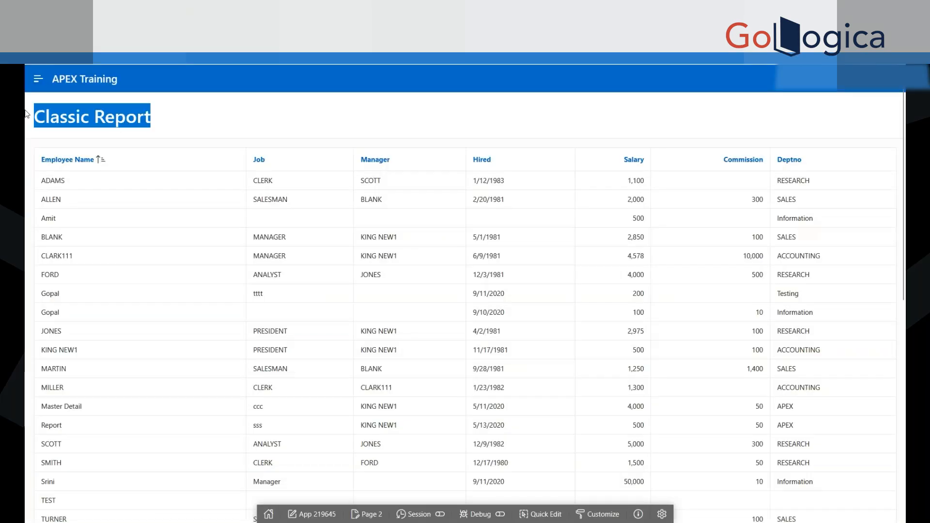
left_click(118, 108)
left_click_drag(157, 121, 28, 118)
left_click(27, 120)
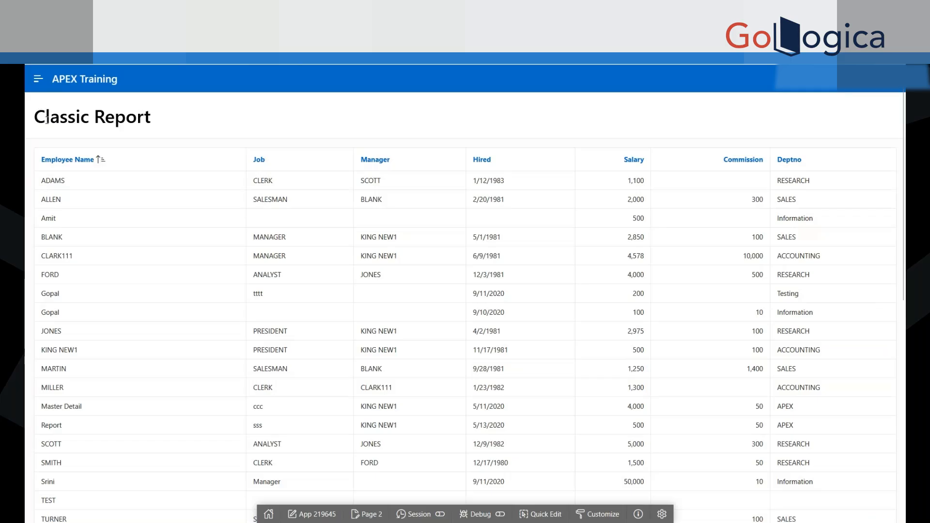
left_click_drag(148, 119, 36, 117)
left_click(36, 116)
left_click_drag(167, 123, 33, 116)
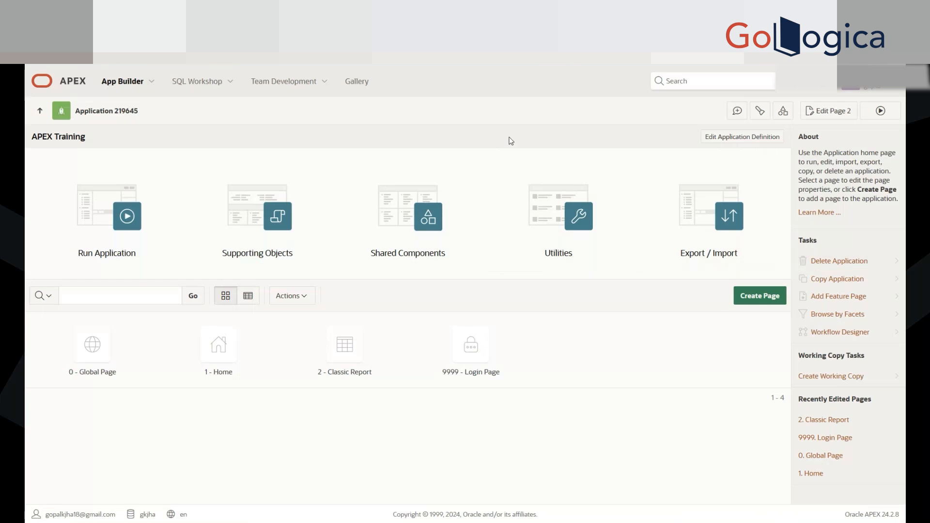
Step: Start a new Interactive Report page for the application and name it Report & Form
left_click(756, 292)
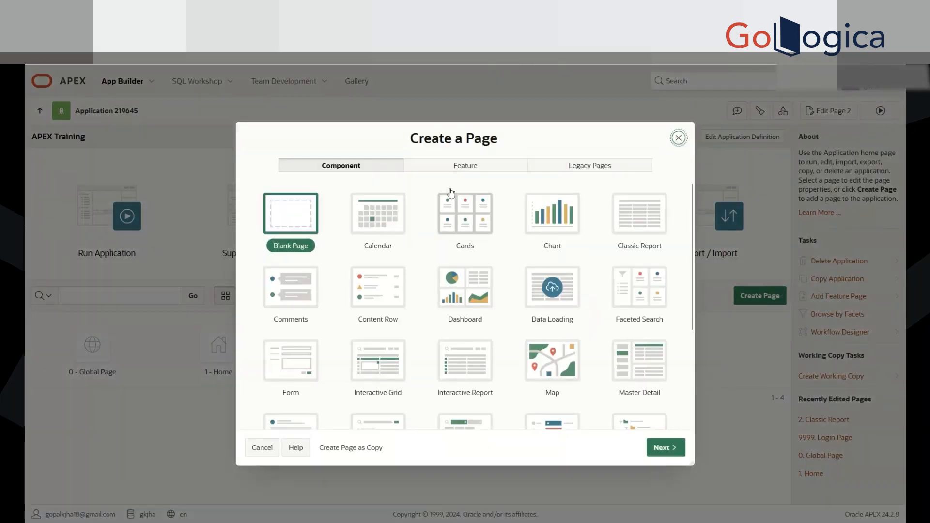
left_click(479, 371)
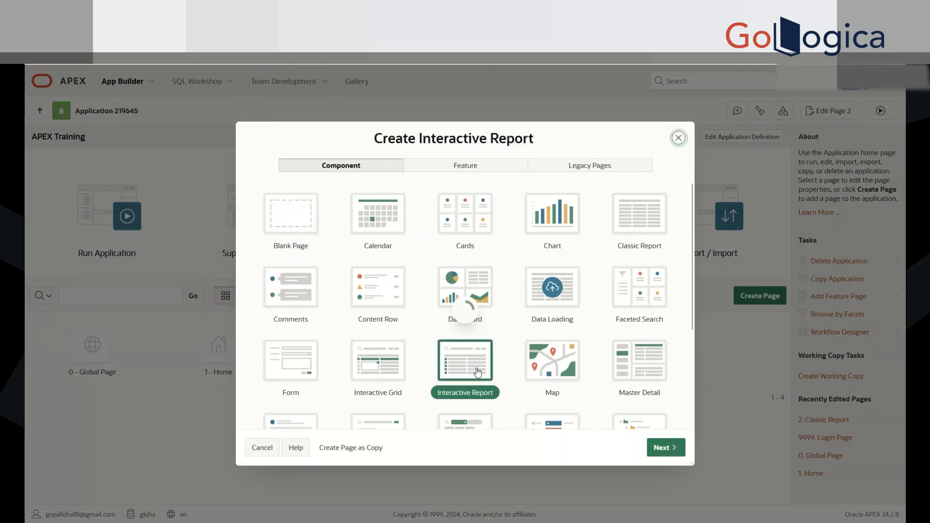
left_click(398, 226)
type("In")
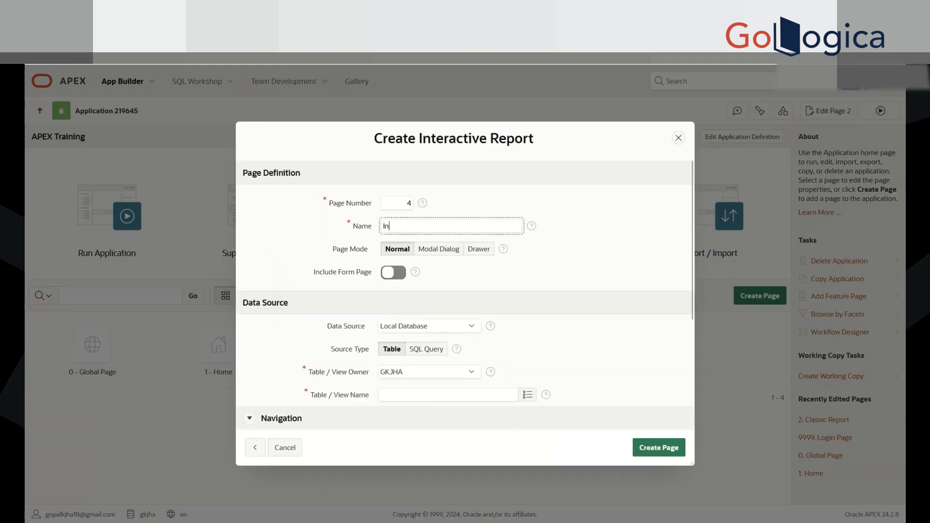
key("BackSpace")
key("BackSpace")
type("Report & Form")
left_click(560, 252)
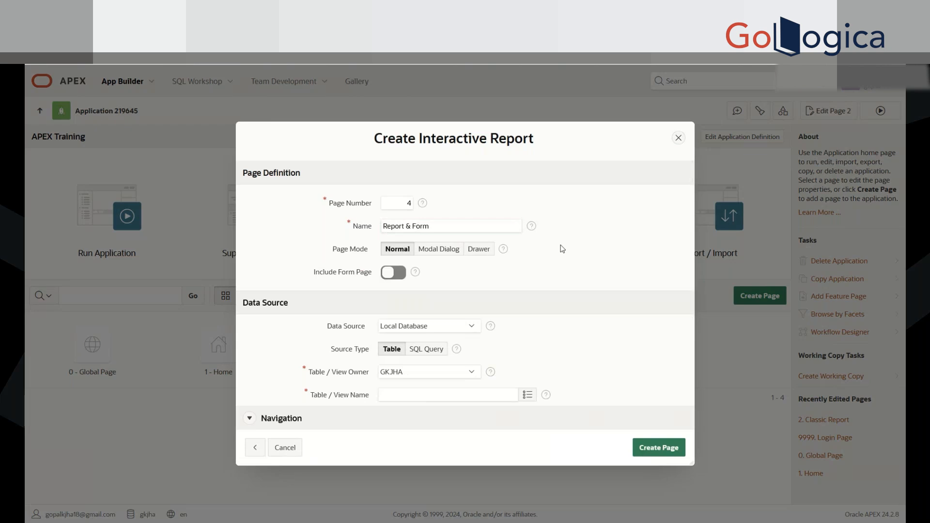
Step: Set the Interactive Report's page number to 3 and check the remaining page settings
left_click_drag(406, 203, 443, 203)
type("3")
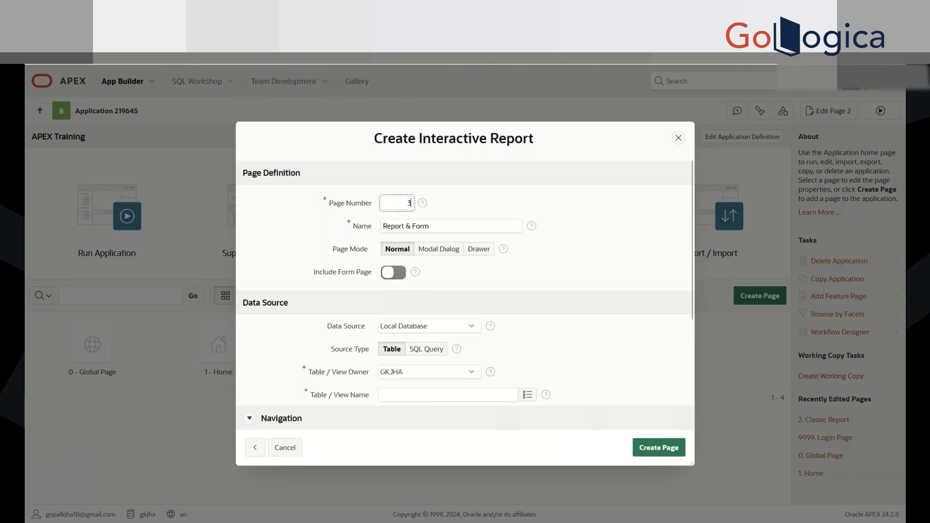
left_click(473, 203)
left_click_drag(406, 203, 453, 199)
left_click(460, 198)
scroll(555, 280, "down", 3)
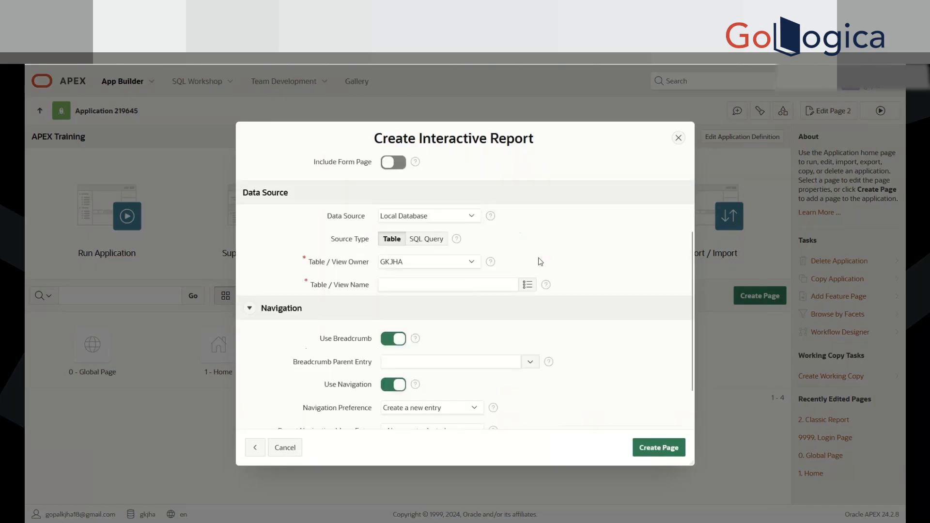
scroll(541, 262, "up", 3)
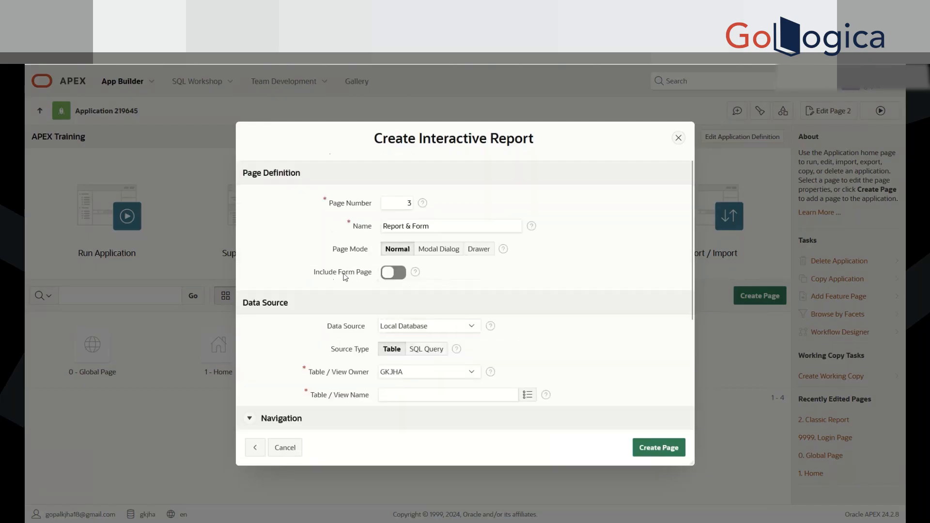
Step: Include a form page with the report, numbered 4 and named Emp Form
left_click(393, 274)
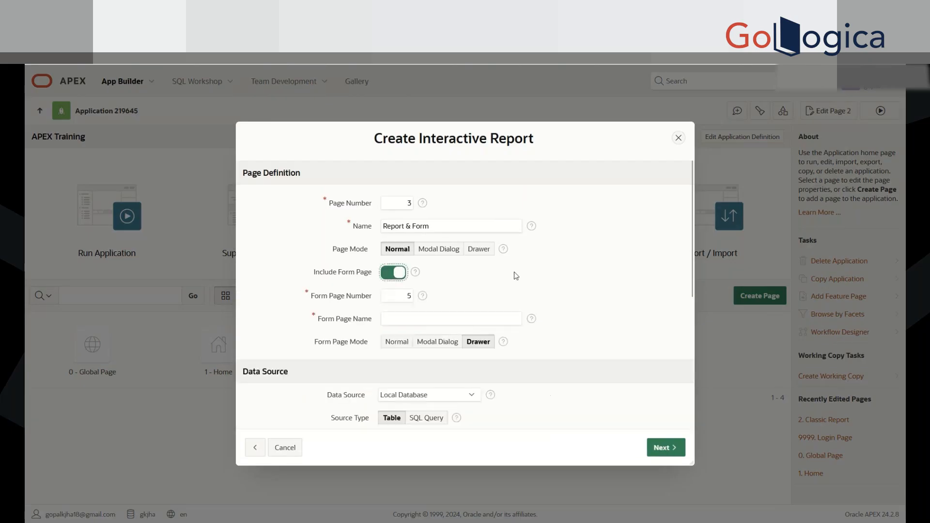
left_click(403, 294)
key("BackSpace")
type("4")
left_click(536, 290)
left_click(415, 319)
type("Em")
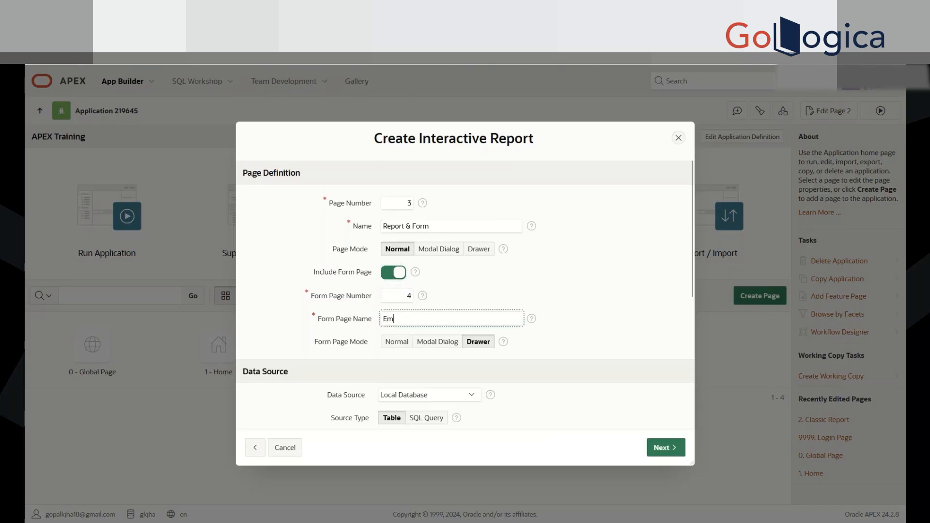
type("p Form")
left_click_drag(431, 320, 377, 311)
left_click(466, 307)
Step: Examine the Form Page Mode options and the other page definition settings
scroll(639, 347, "down", 1)
scroll(642, 351, "down", 1)
scroll(642, 350, "down", 1)
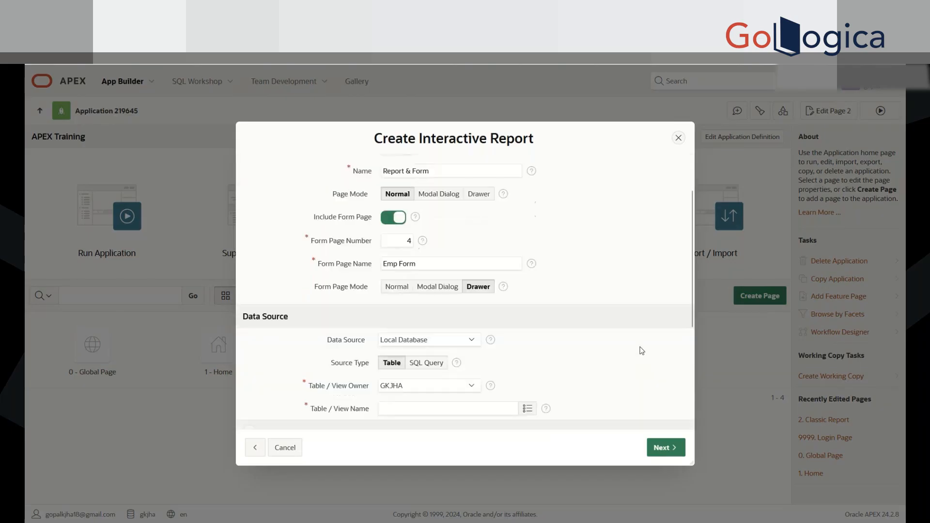
left_click_drag(314, 287, 382, 292)
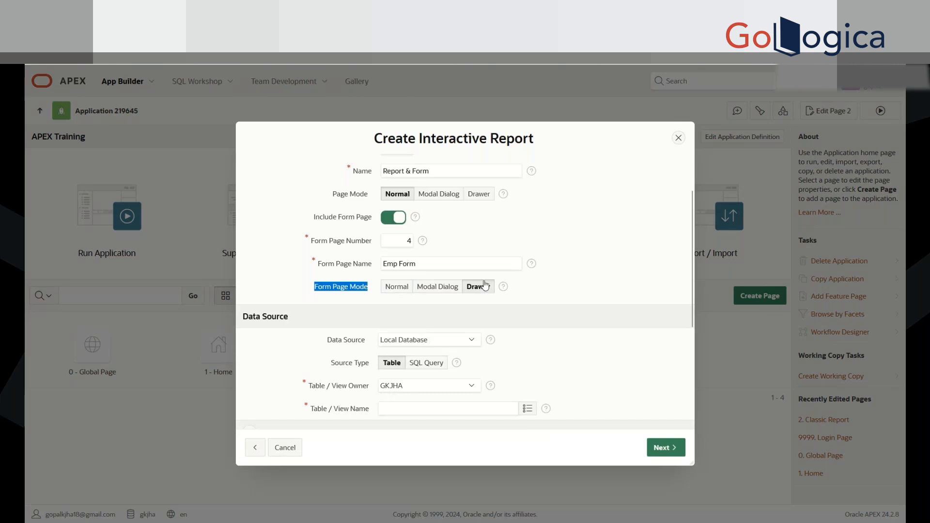
scroll(533, 301, "up", 1)
scroll(533, 301, "up", 1)
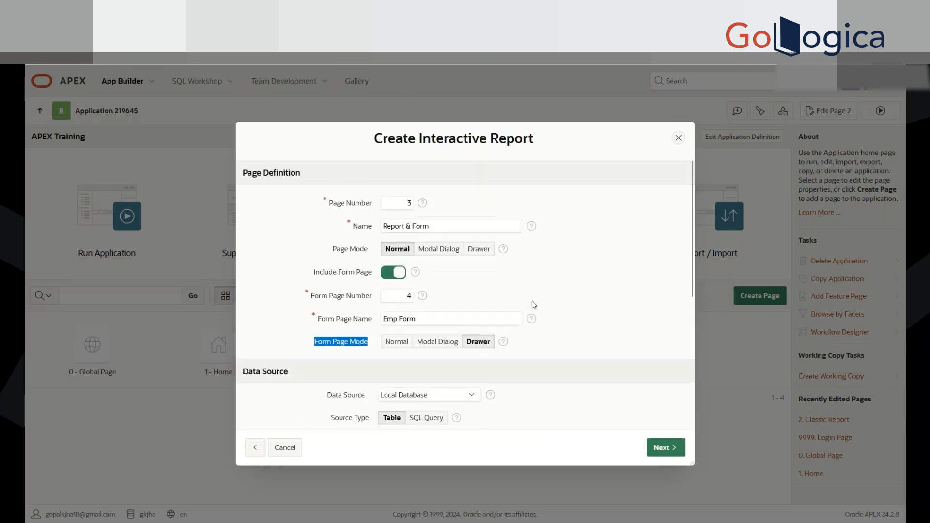
scroll(534, 357, "down", 1)
scroll(533, 358, "down", 2)
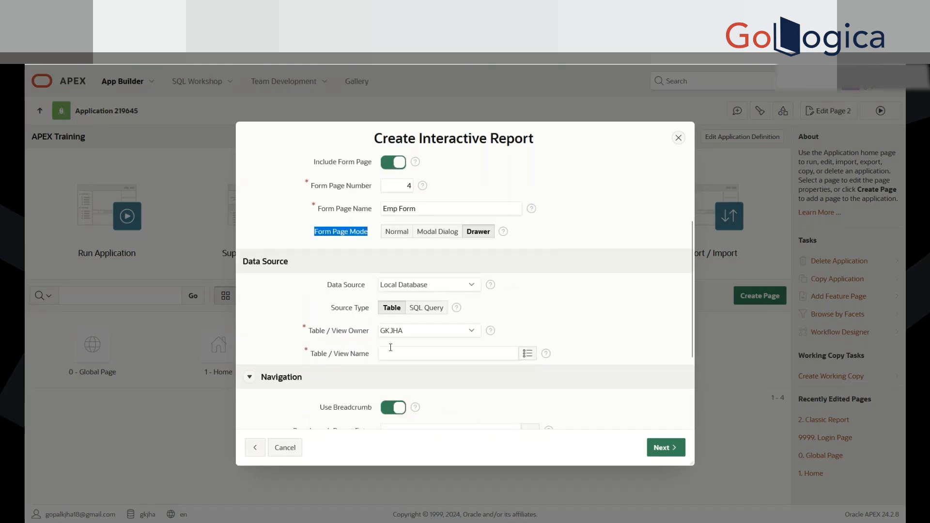
Step: Find the EMP table and use it as the data source for the report and form
scroll(531, 335, "down", 1)
scroll(533, 335, "down", 1)
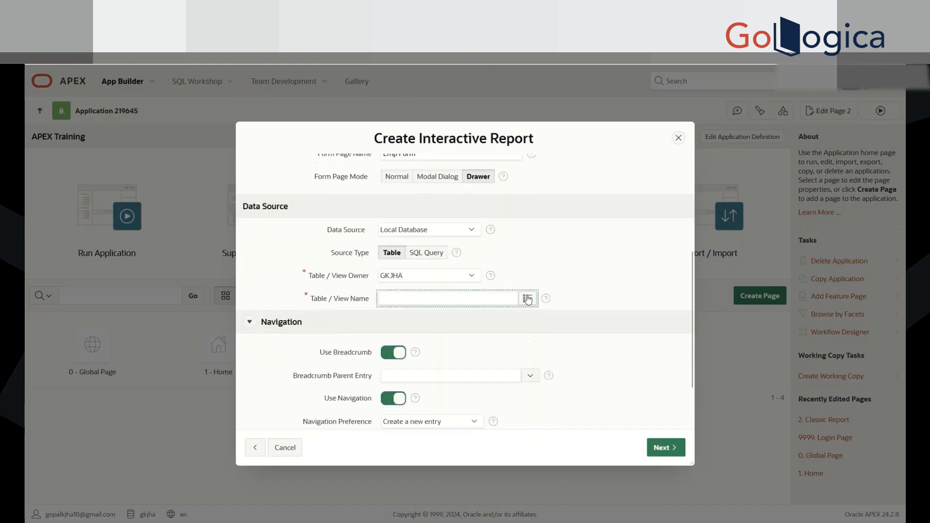
left_click(528, 299)
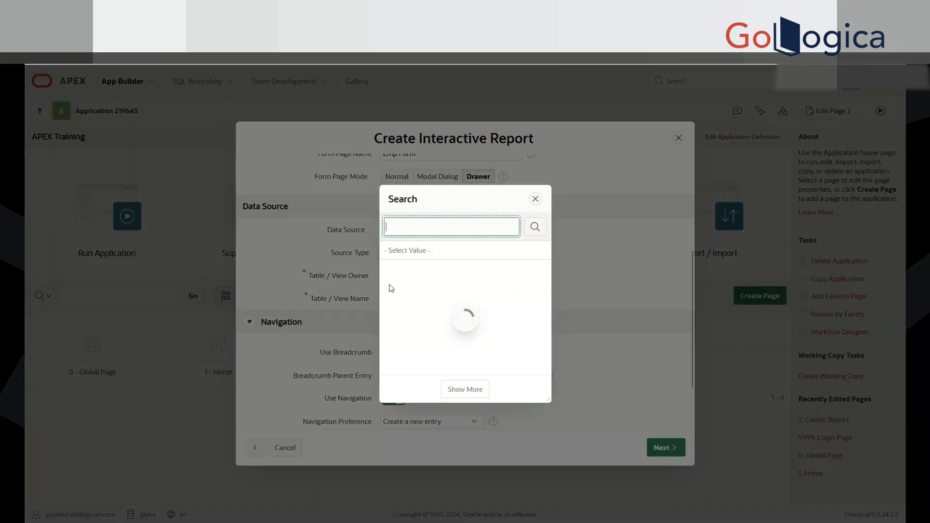
type("emp")
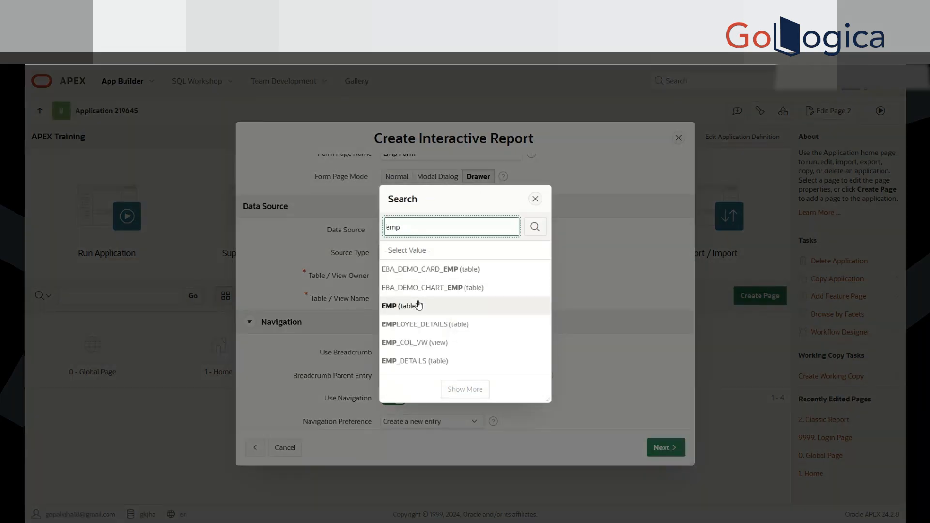
left_click(419, 305)
scroll(617, 297, "down", 3)
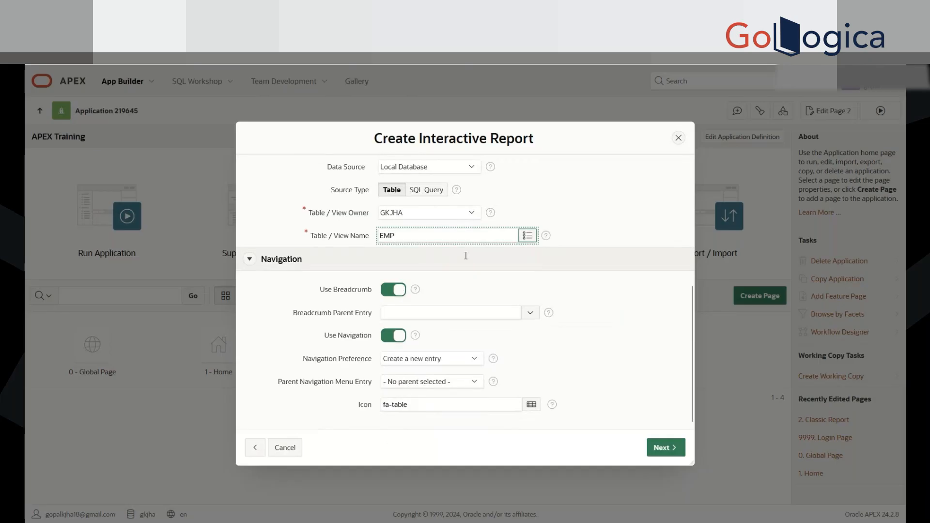
Step: Keep EMPNO (Number) as the first primary key column and create the report and form pages
scroll(500, 314, "up", 5)
scroll(490, 326, "down", 5)
scroll(358, 281, "up", 3)
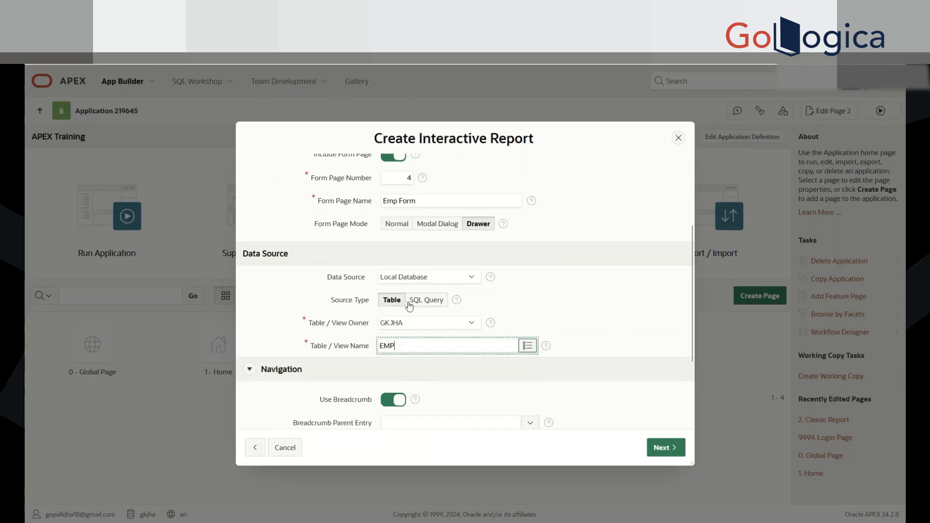
scroll(619, 389, "down", 3)
left_click(666, 448)
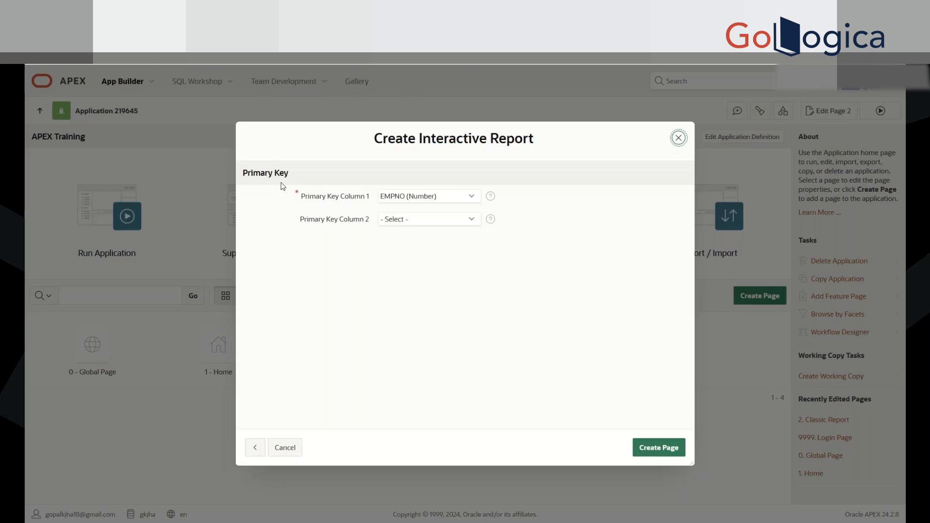
left_click(419, 199)
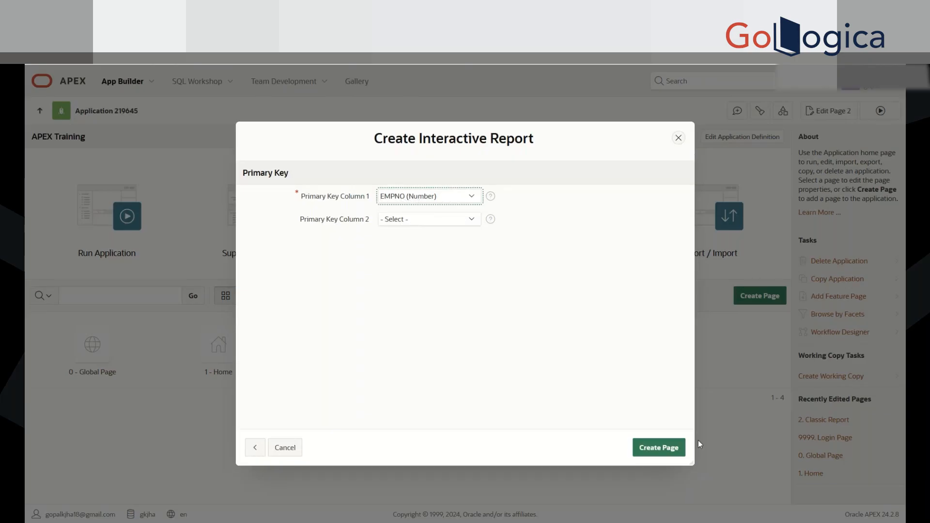
left_click(657, 448)
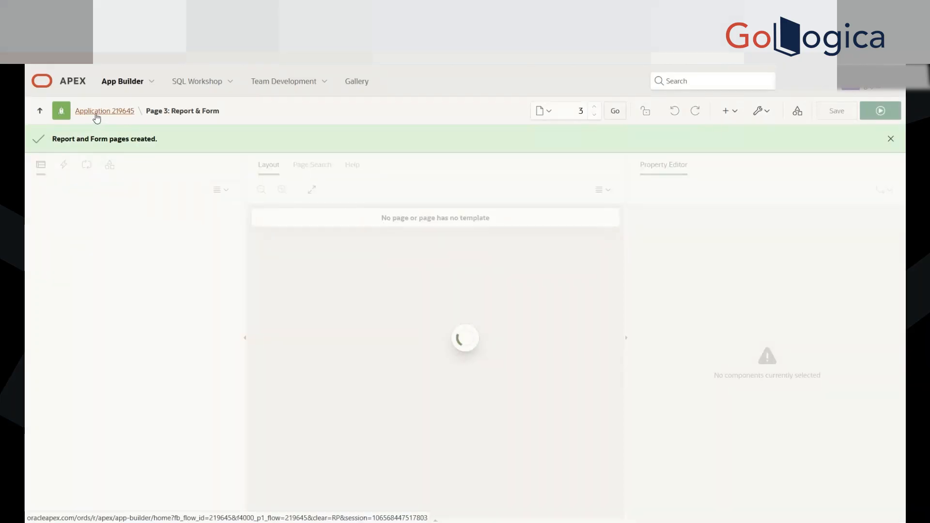
Step: Open the Report & Form page in the running APEX Training application and look through its employee rows
left_click(97, 114)
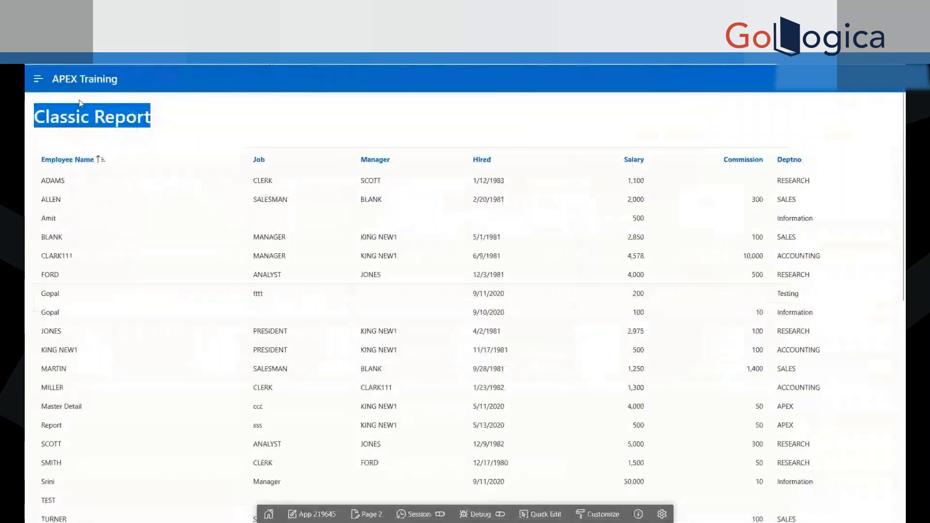
left_click(94, 79)
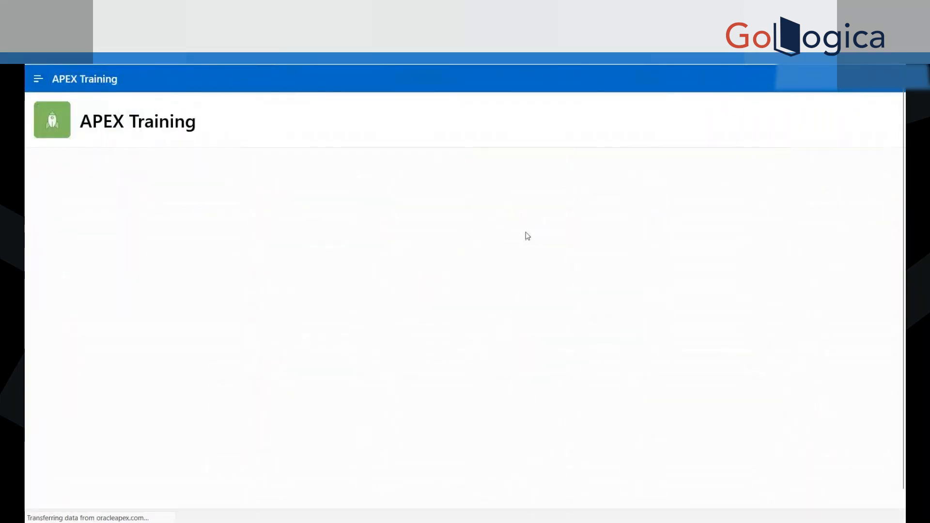
left_click(38, 82)
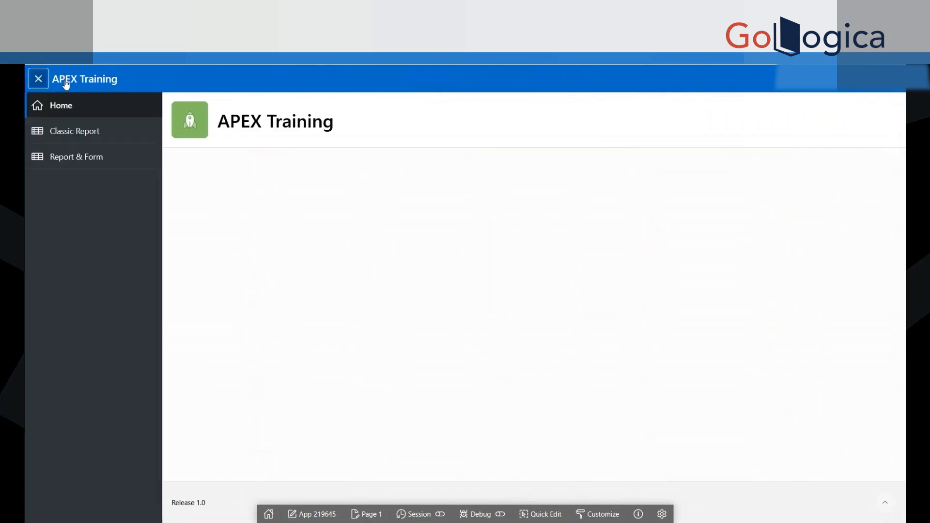
left_click(73, 160)
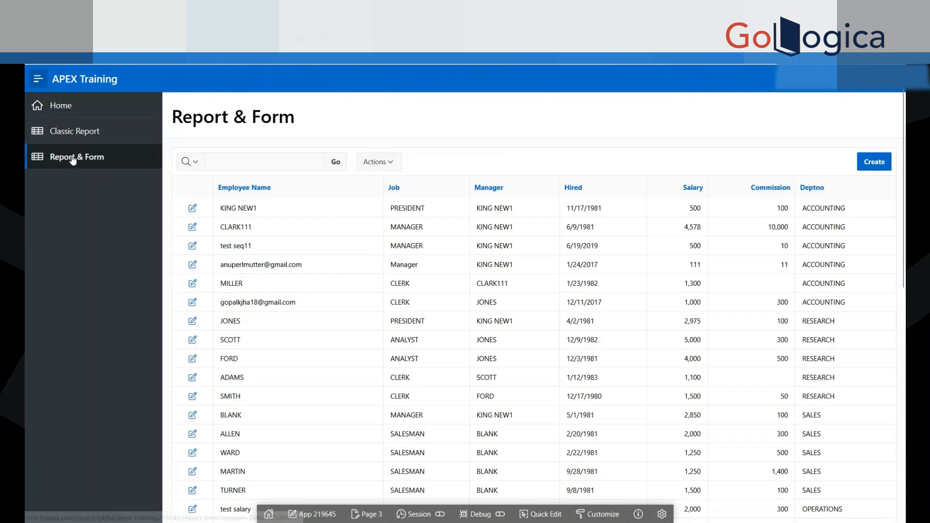
scroll(674, 383, "down", 7)
scroll(675, 384, "up", 4)
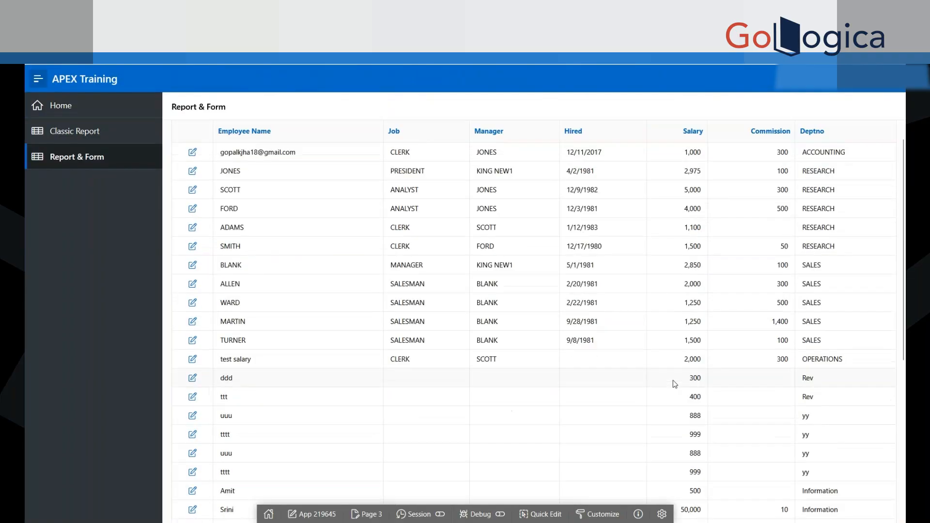
scroll(674, 384, "up", 3)
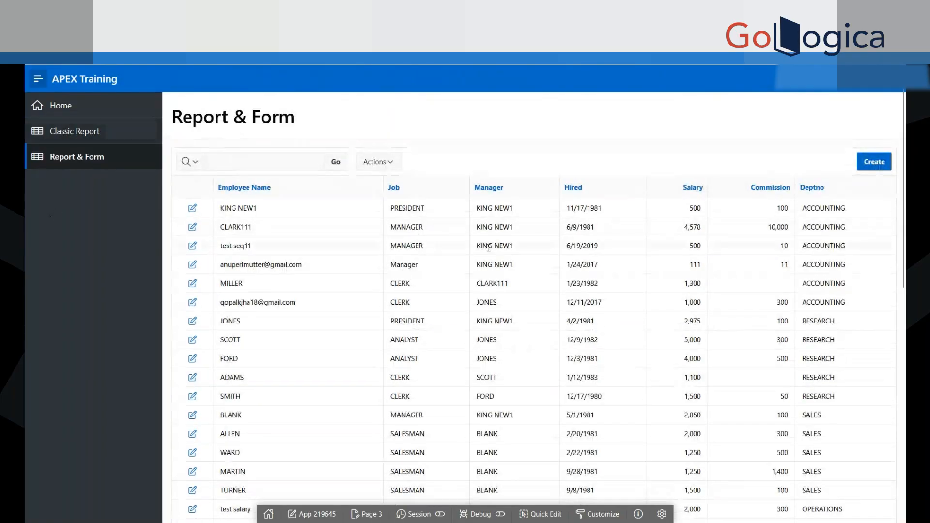
scroll(827, 300, "down", 5)
scroll(828, 304, "up", 5)
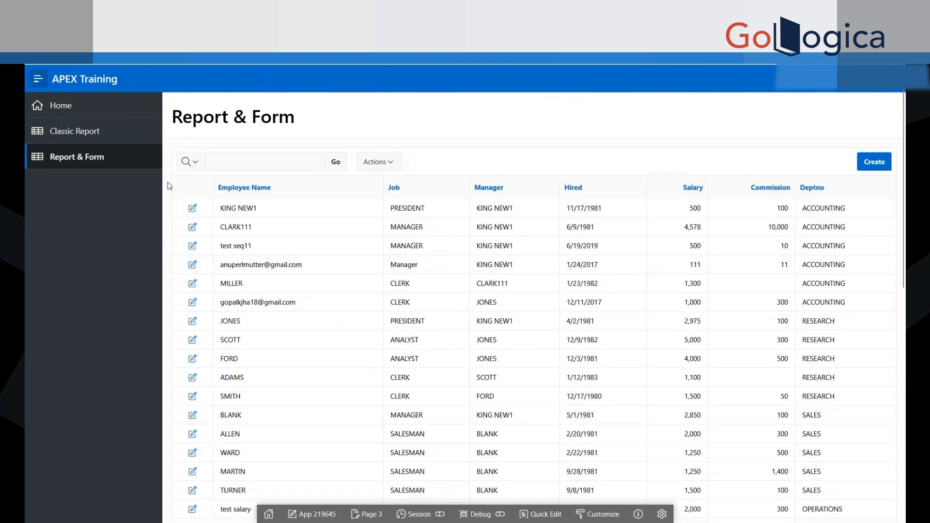
Step: Open the blank Emp Form for a new record, close it and open it again
left_click(882, 163)
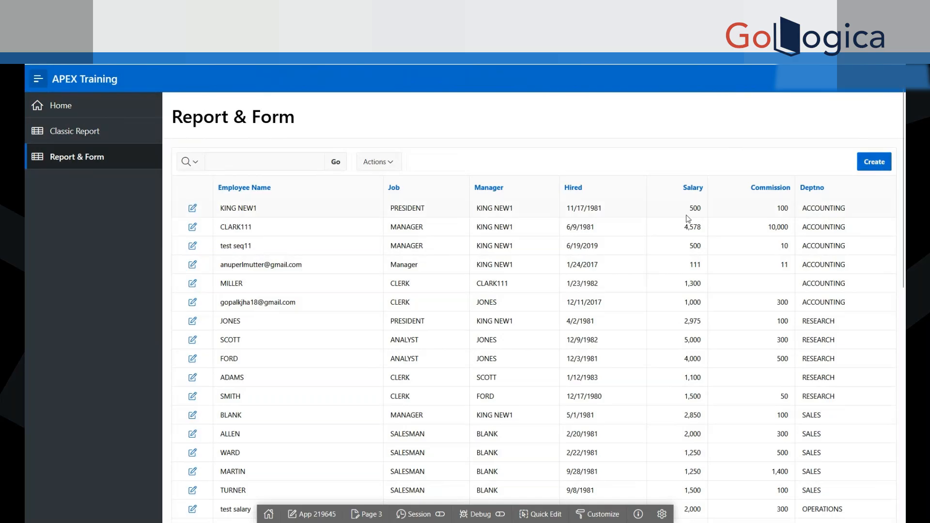
left_click(872, 163)
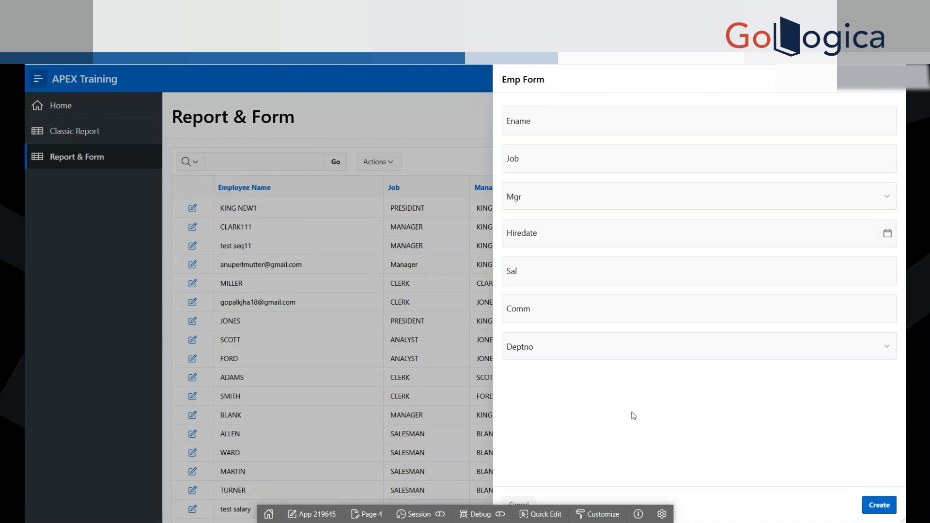
left_click(897, 80)
left_click(862, 162)
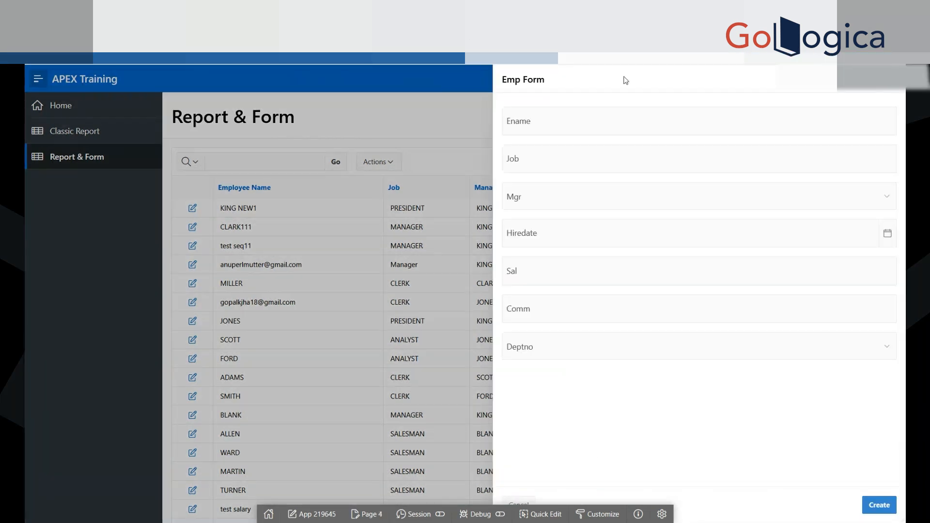
Step: Go through the Emp Form's fields from Ename to Deptno without entering data, and close the form
left_click(567, 121)
left_click(533, 161)
left_click(531, 202)
left_click(535, 123)
left_click(546, 99)
left_click(531, 228)
left_click(586, 234)
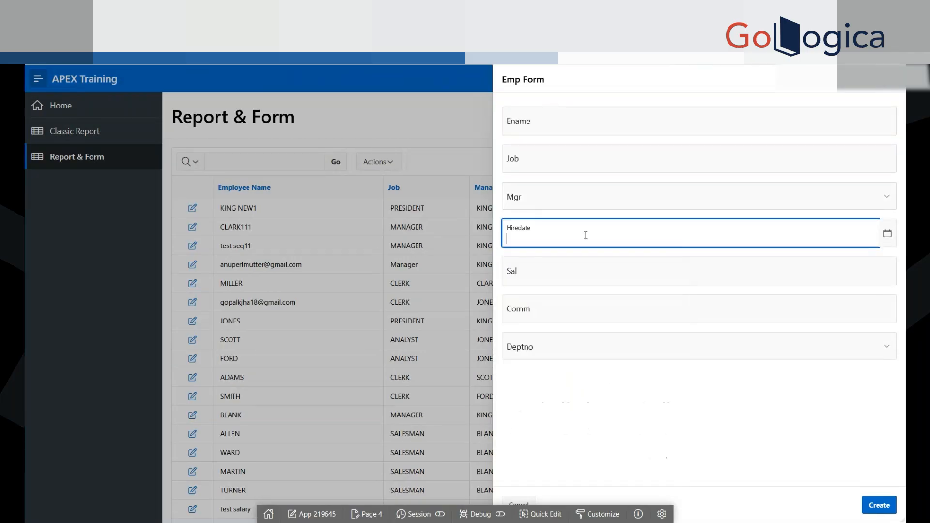
left_click(718, 268)
left_click(558, 311)
left_click(532, 351)
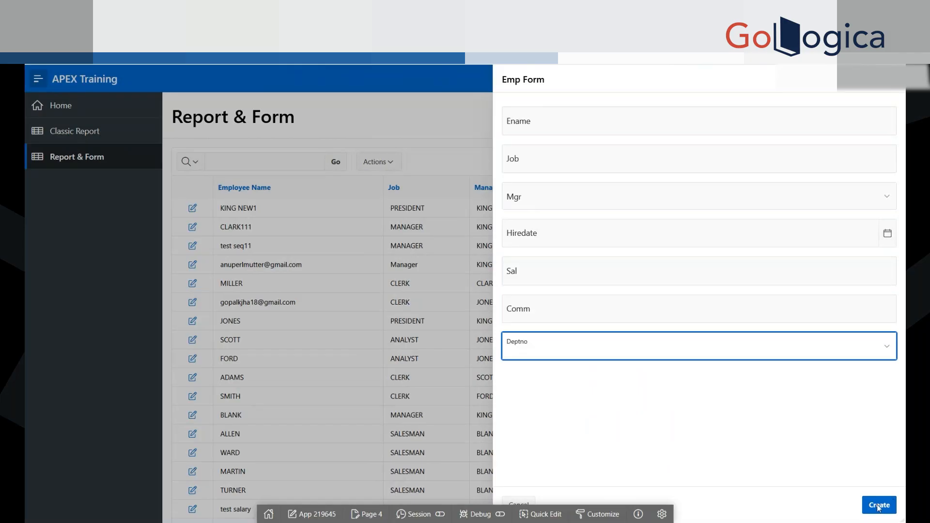
left_click(810, 440)
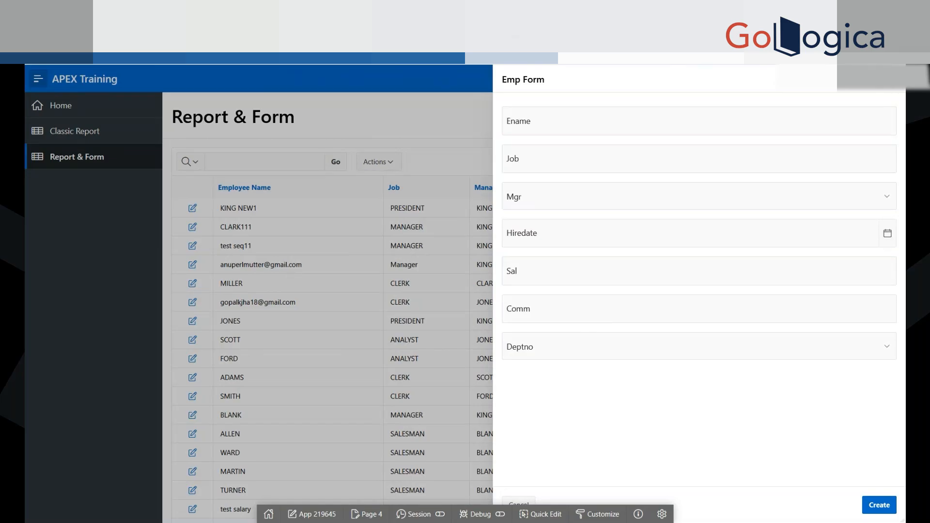
left_click(892, 79)
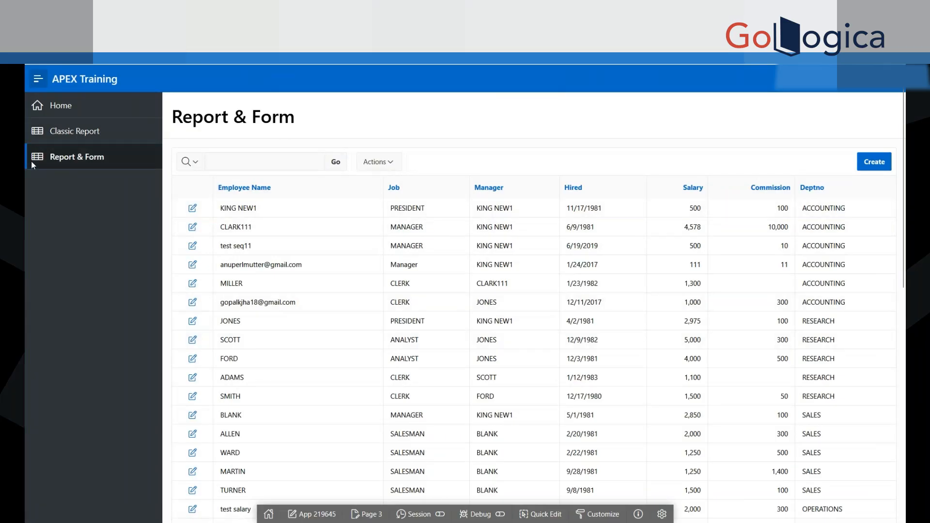
Step: Open and close the blank Emp Form several times to see how it slides over the Report & Form page
left_click(869, 165)
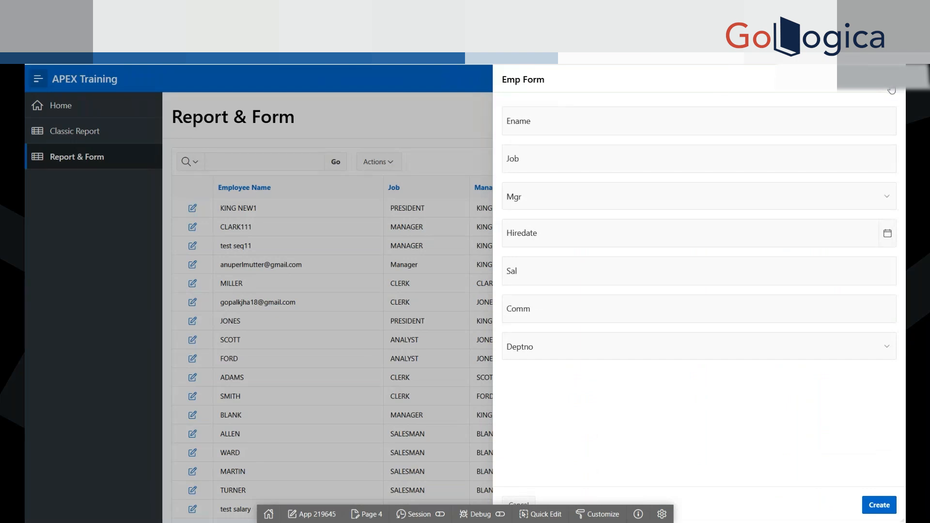
left_click(892, 90)
left_click(875, 162)
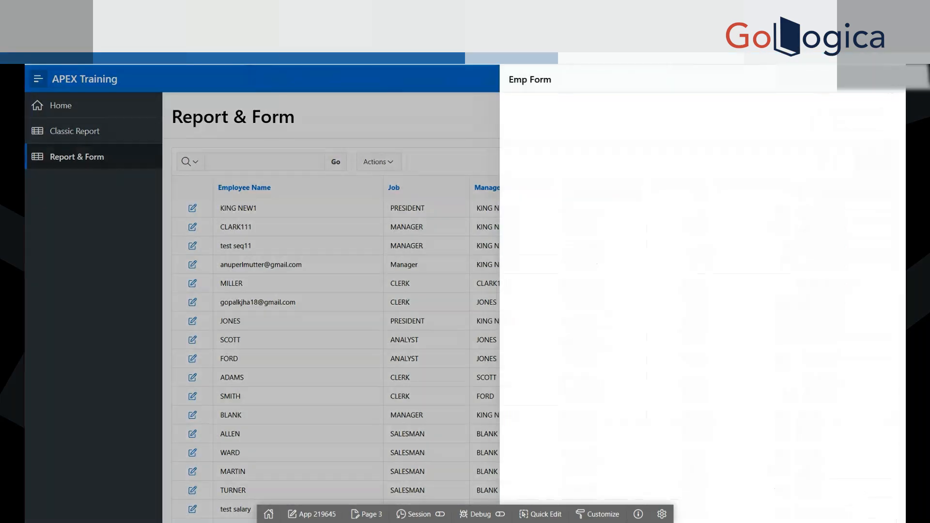
left_click(892, 91)
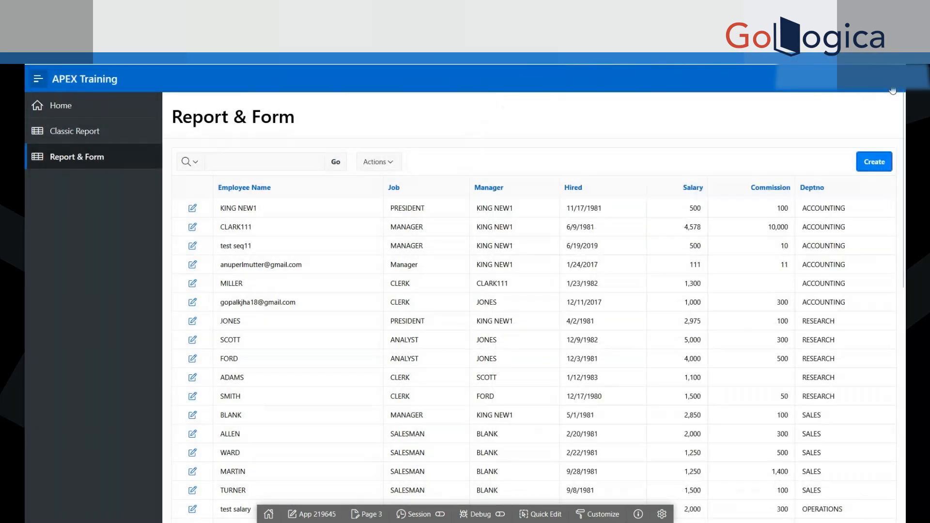
left_click(875, 161)
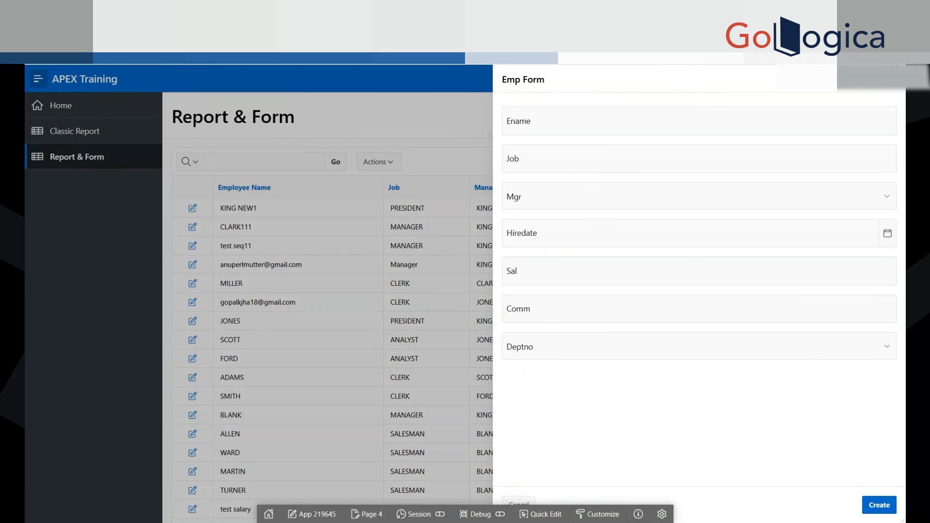
left_click(893, 82)
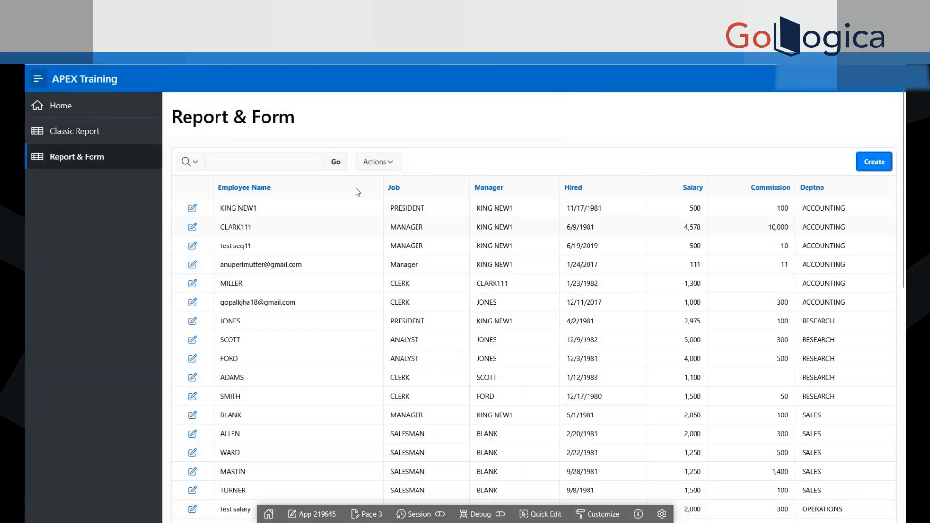
left_click(876, 165)
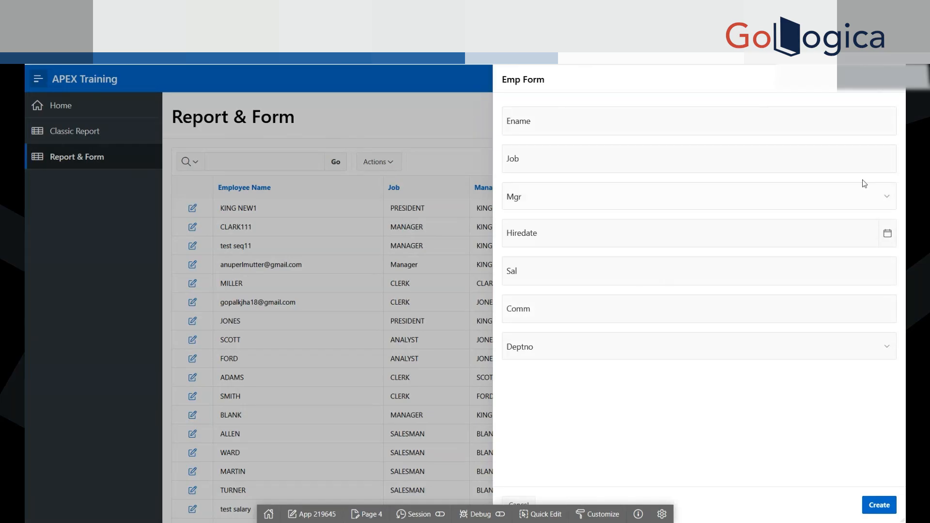
key("Escape")
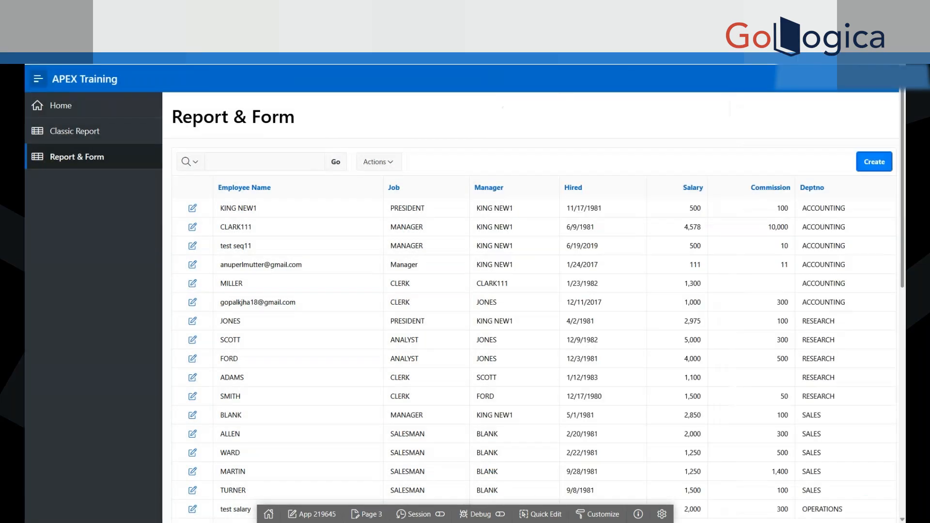
Step: Try the blank Emp Form's Ename and Job fields without entering data, close it, and view the record of the RESEARCH clerk hired 1/12/1983
left_click(867, 164)
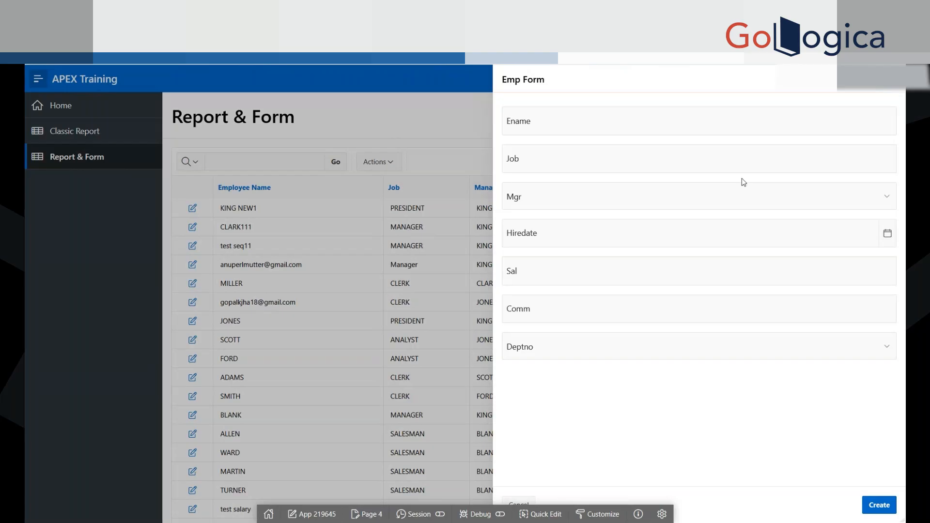
left_click(726, 120)
left_click(555, 168)
key("Tab")
left_click(574, 117)
left_click(891, 84)
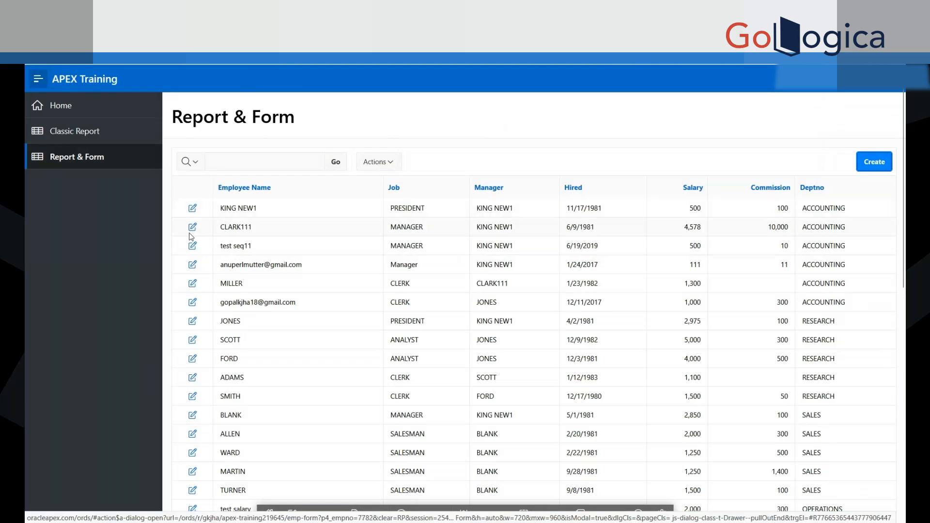
left_click(193, 381)
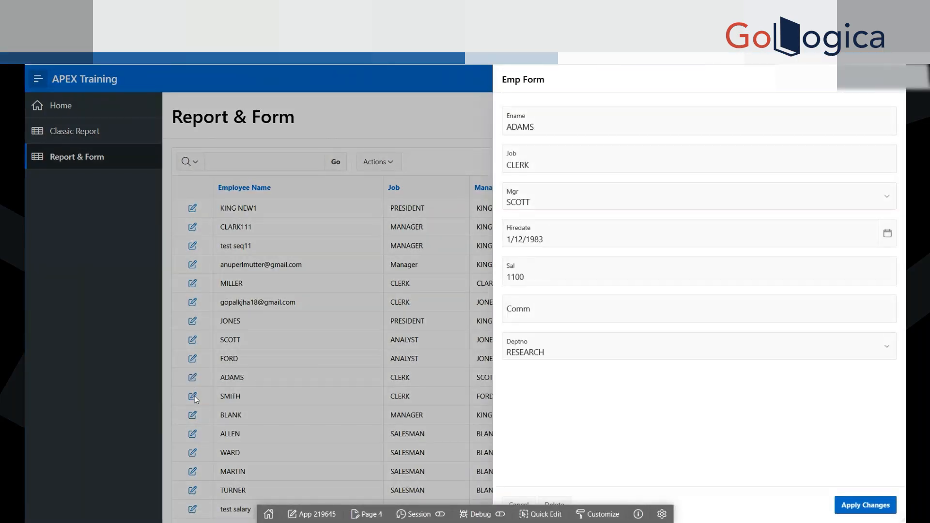
left_click(887, 80)
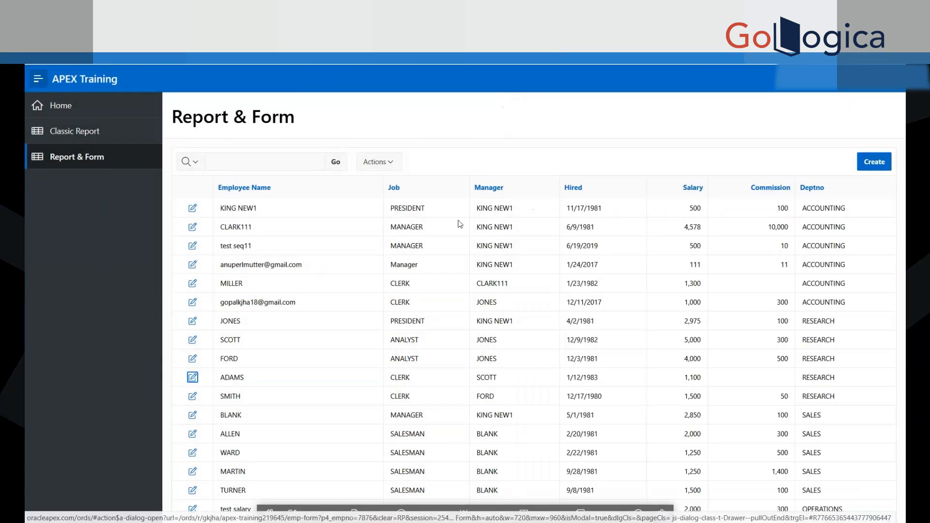
Step: Reopen the blank Emp Form, go through Ename, Job, Mgr and Hiredate without entering data, and close it
left_click(870, 167)
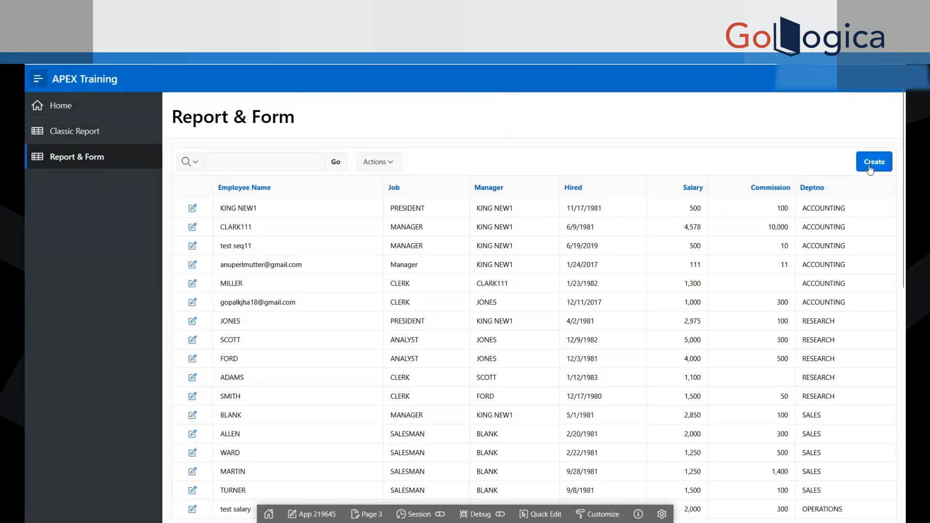
left_click(536, 127)
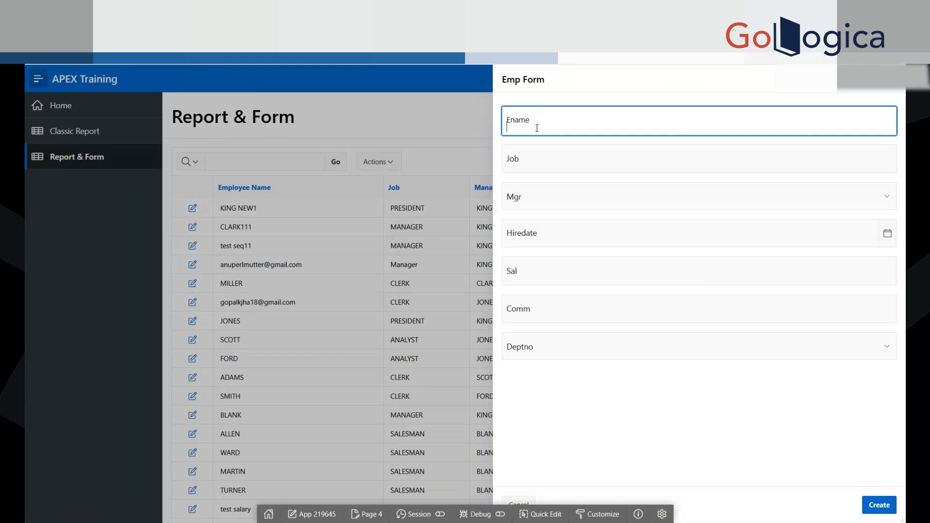
left_click(532, 164)
left_click(523, 201)
left_click(552, 150)
left_click(552, 129)
left_click(545, 210)
left_click(545, 155)
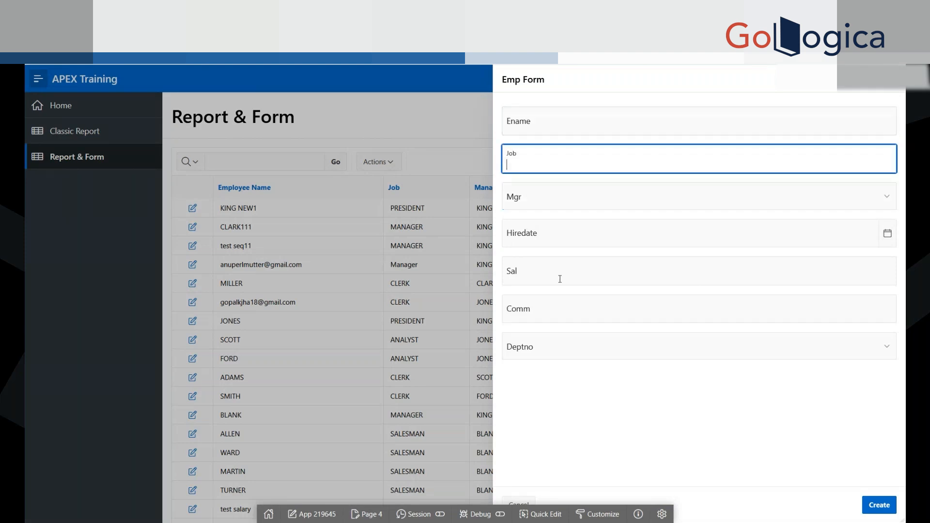
left_click(557, 235)
left_click(848, 396)
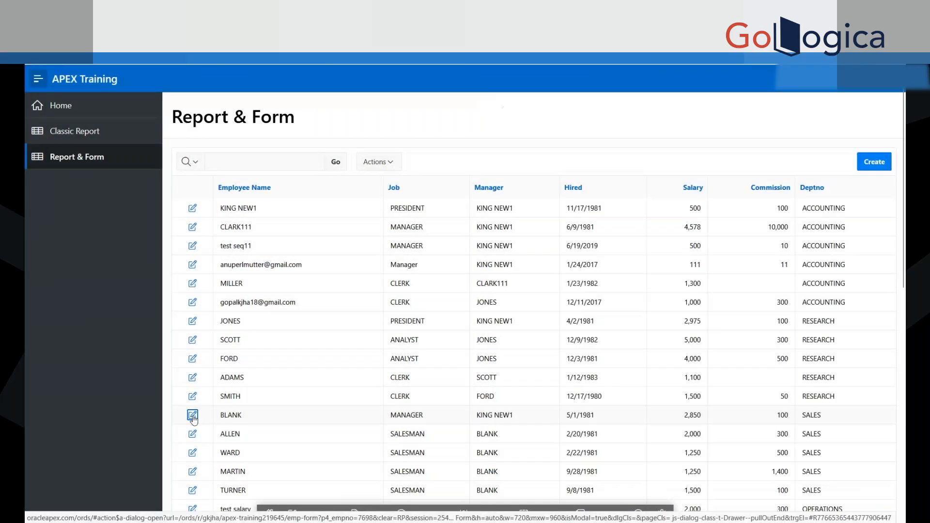
Step: Open the SALES manager's record in the Emp Form, go through its filled fields without changing them, and close it
left_click(192, 415)
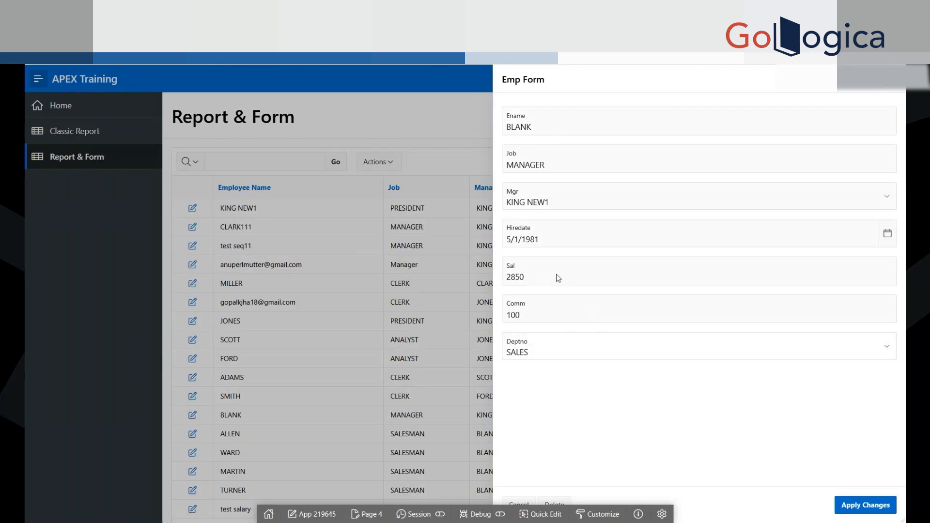
left_click(536, 310)
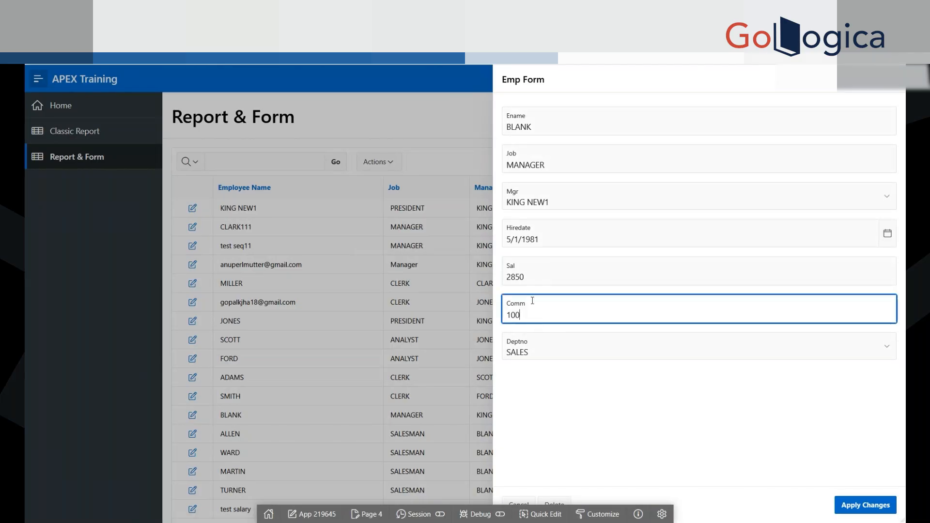
key("shift+Tab")
key("shift+Tab")
key("shift+Tab")
key("shift+Tab")
key("shift+Tab")
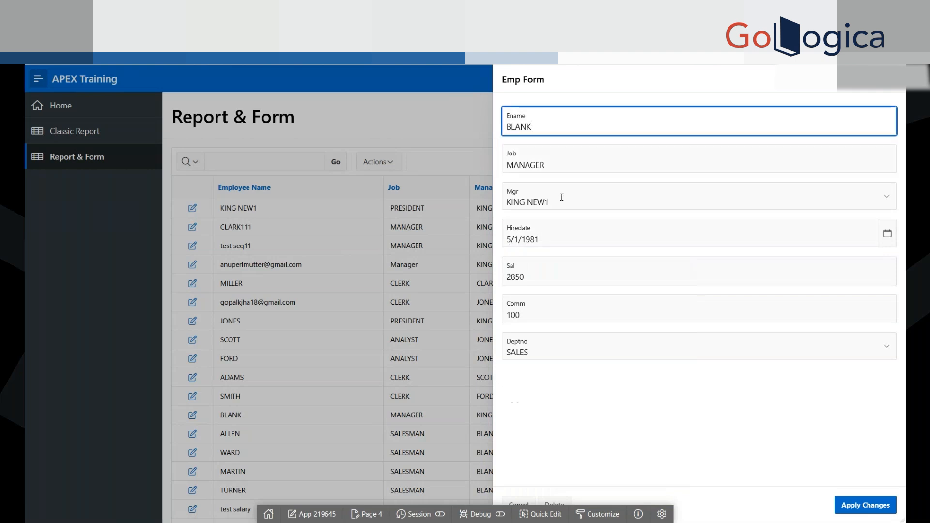
key("shift+Tab")
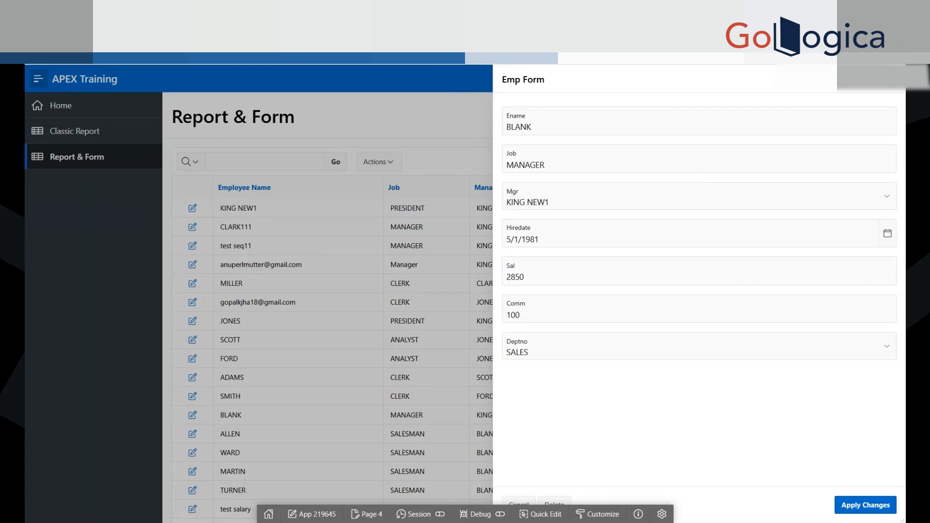
left_click(892, 83)
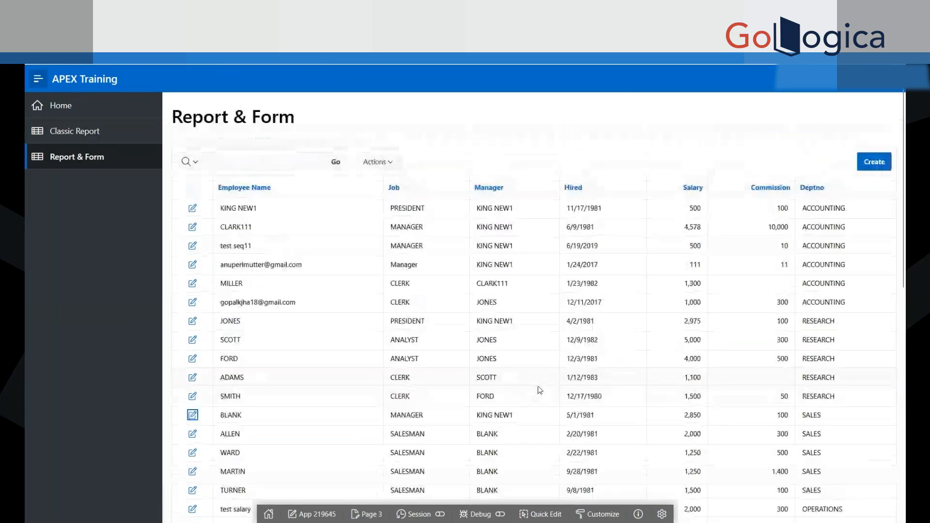
Step: Show the Classic Report page, look through its rows, and collapse the application's navigation
left_click(79, 142)
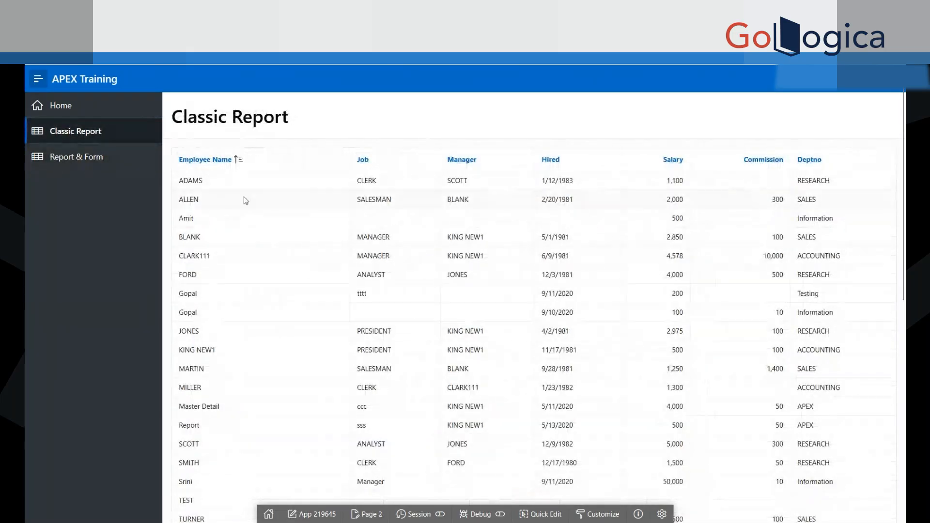
scroll(511, 275, "down", 5)
scroll(511, 275, "up", 5)
left_click(62, 160)
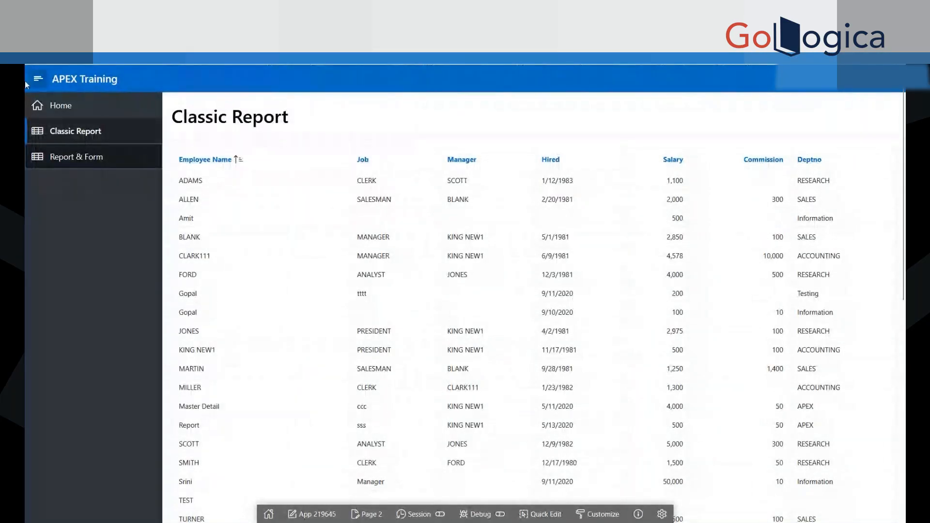
left_click(38, 79)
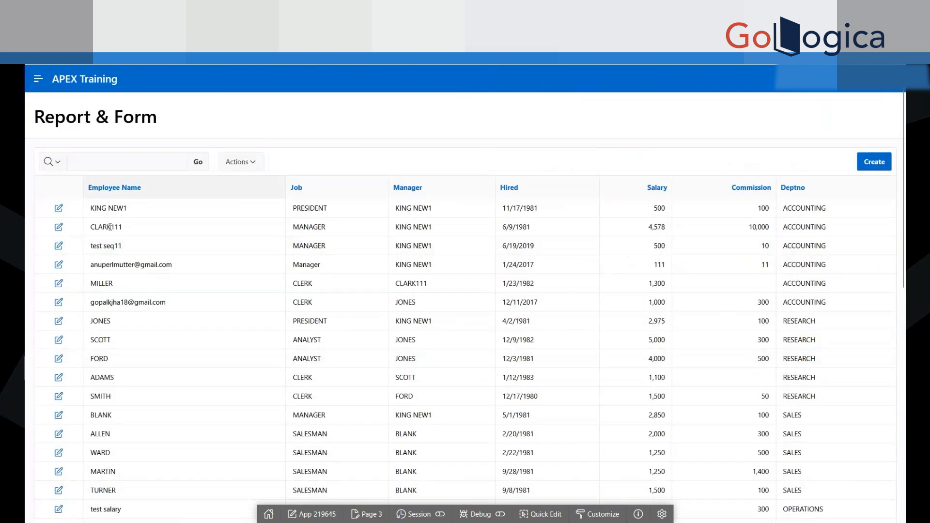
Step: On the Report & Form page, examine the searchable columns and the interactive report's available actions without choosing any
left_click(103, 158)
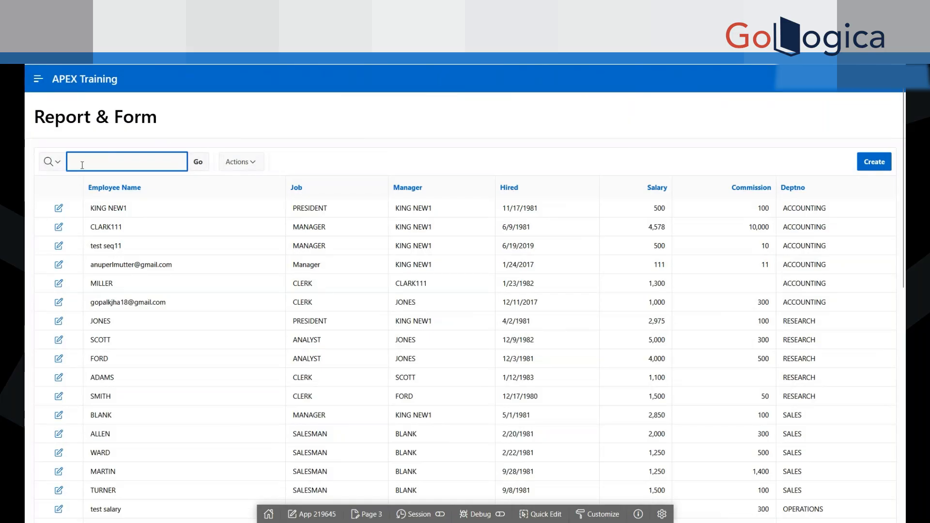
left_click(57, 164)
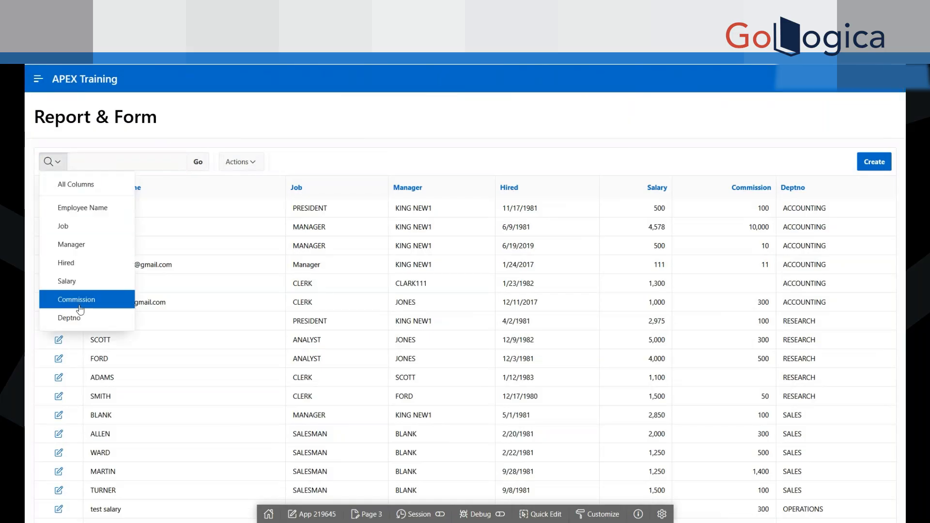
key("Escape")
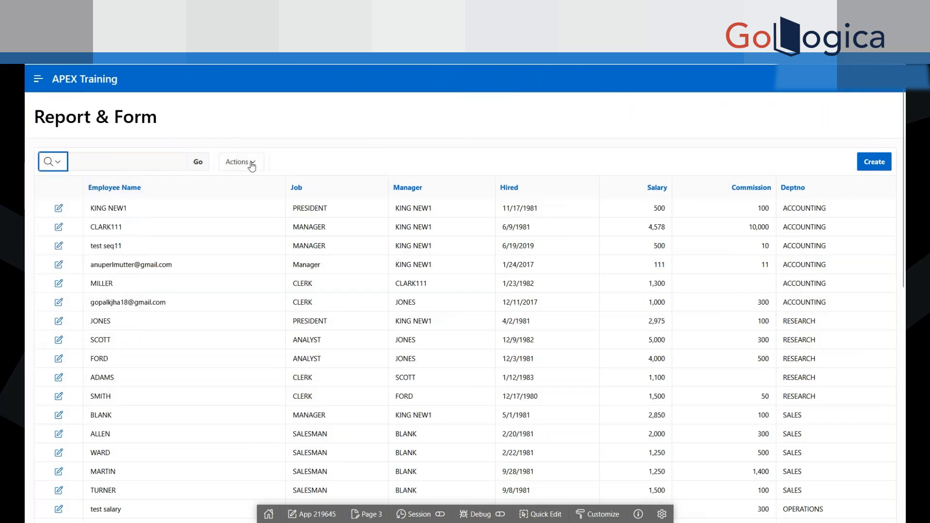
left_click(253, 166)
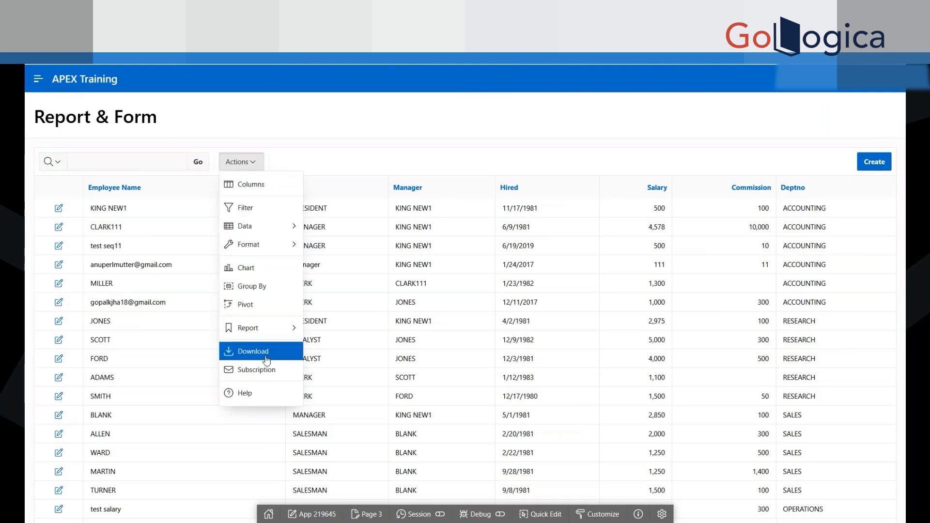
left_click(347, 231)
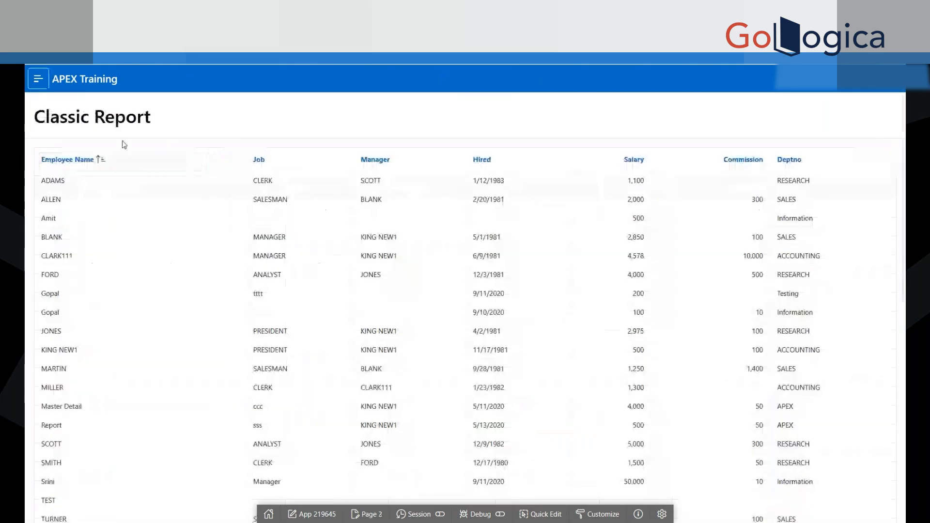
Step: Look through the Classic Report from its first to its last row for comparison with the interactive report
scroll(551, 372, "down", 10)
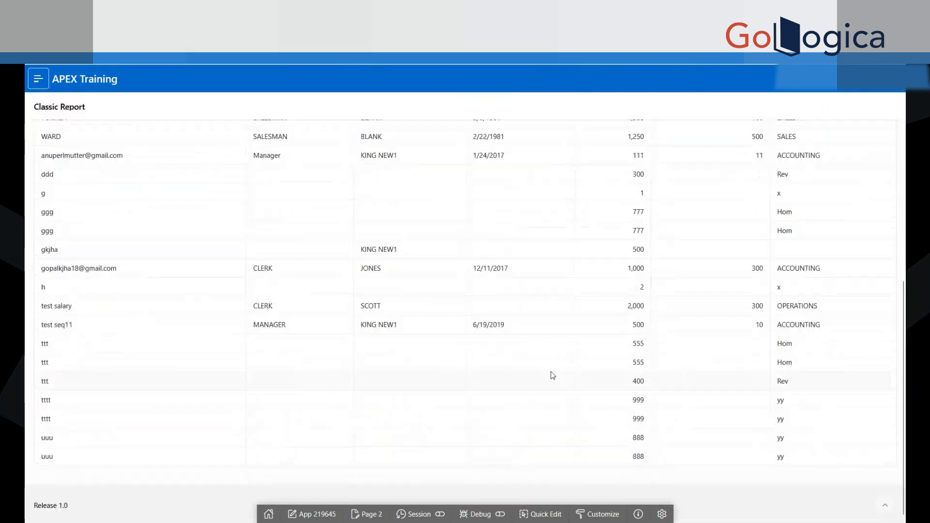
scroll(554, 376, "up", 10)
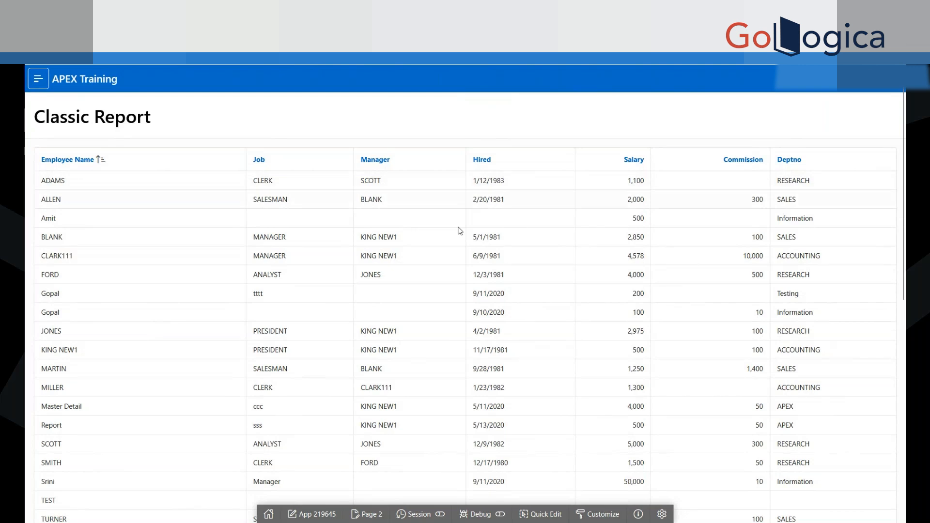
scroll(480, 350, "down", 8)
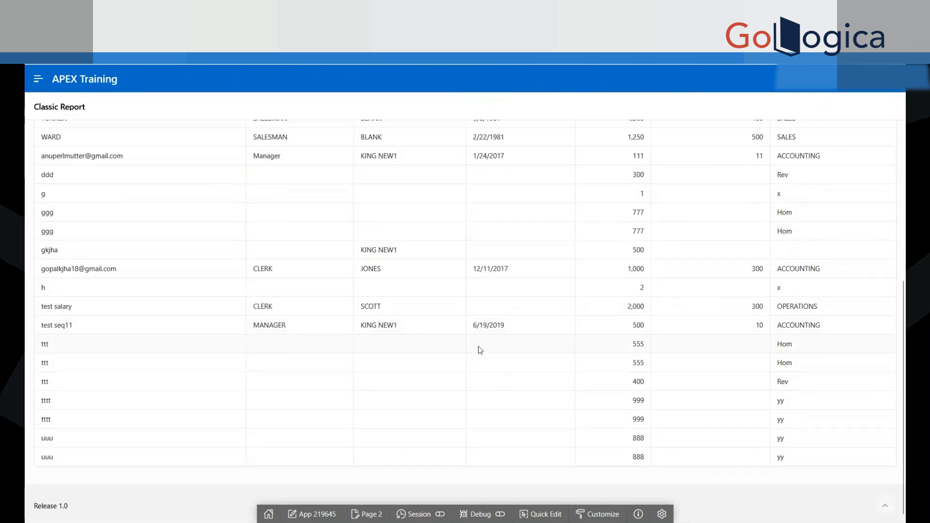
scroll(513, 249, "up", 10)
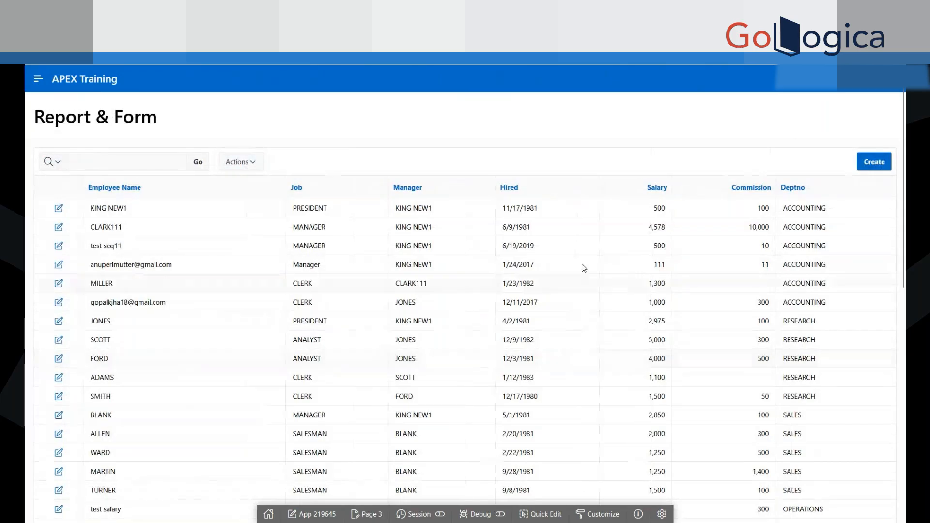
Step: Return attention to the interactive report's search field and list of actions, leaving the report as it is
left_click(148, 158)
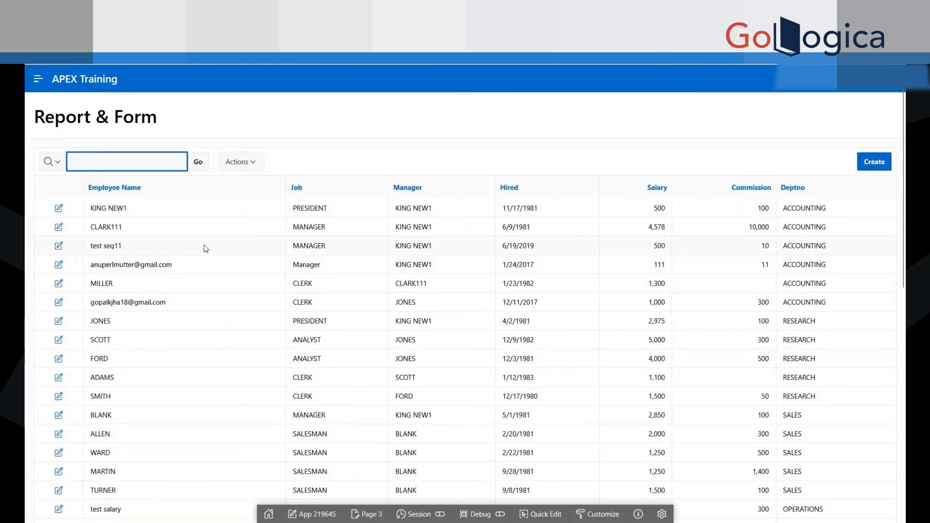
left_click(258, 163)
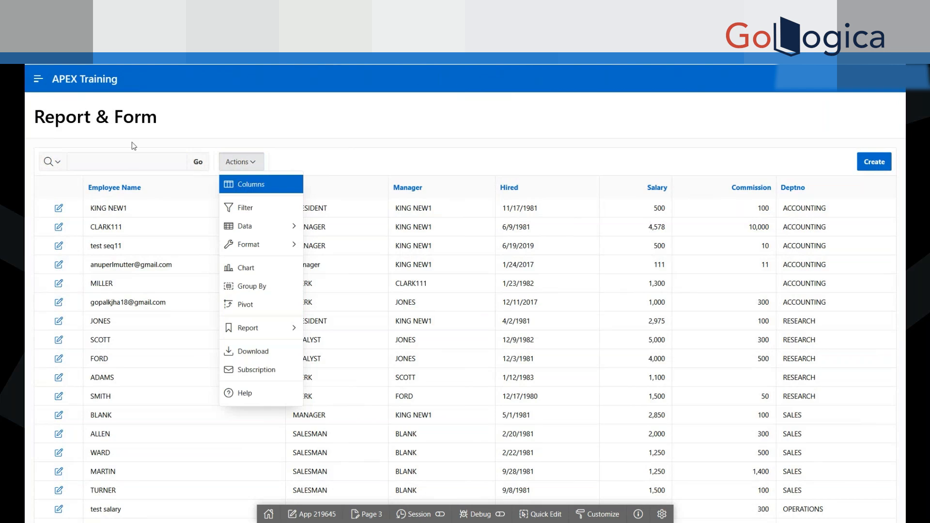
left_click(247, 161)
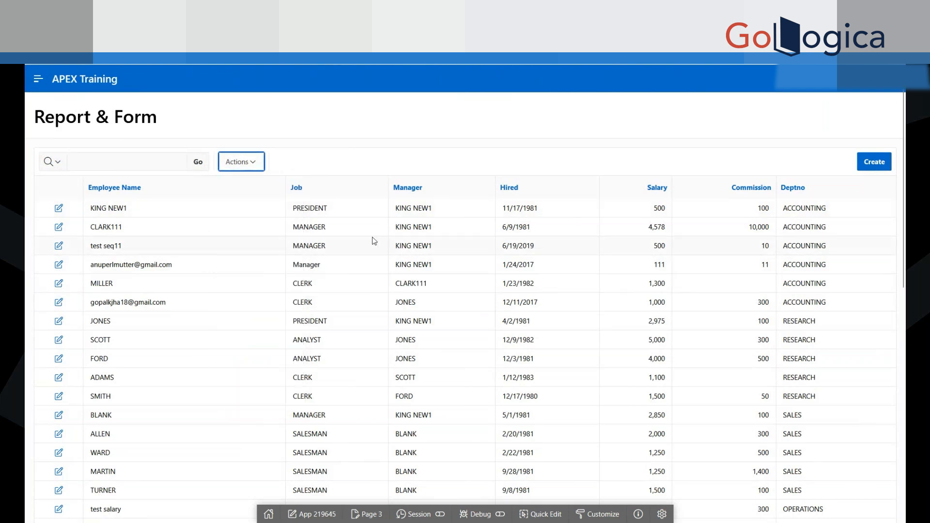
Step: Copy the name of the employee hired on 12/3/1981 and search the interactive report for it
double_click(310, 378)
double_click(89, 358)
key("ctrl+c")
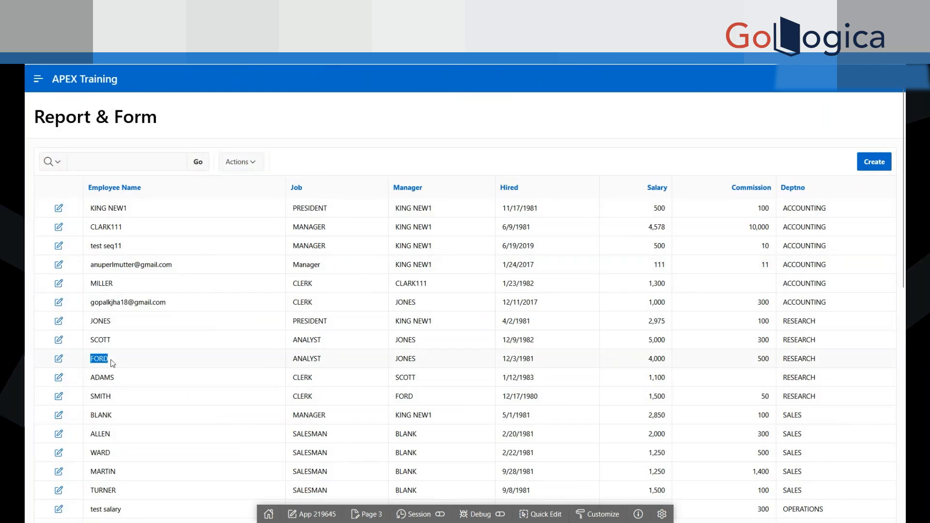
left_click(123, 156)
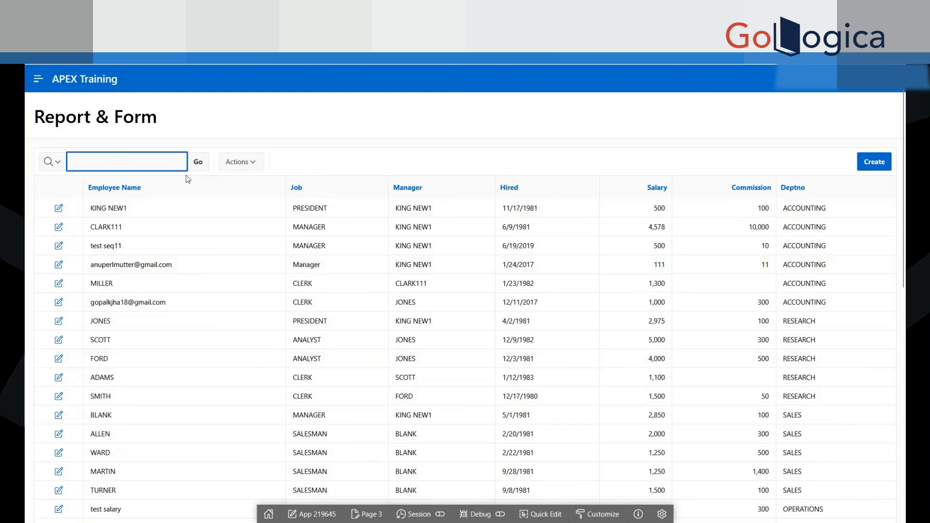
key("ctrl+v")
key("Return")
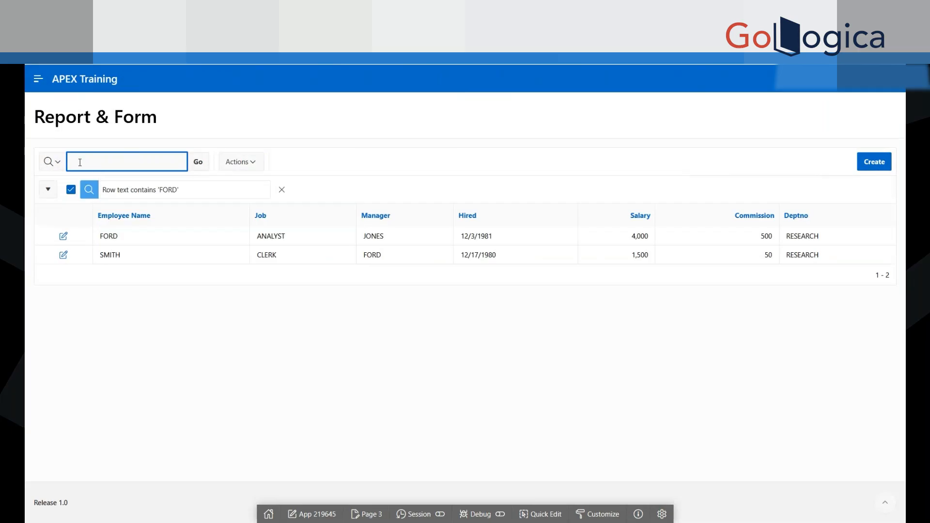
Step: Compare the row-text filter with the Employee Name and Manager values in the rows it matches
left_click_drag(159, 191, 178, 190)
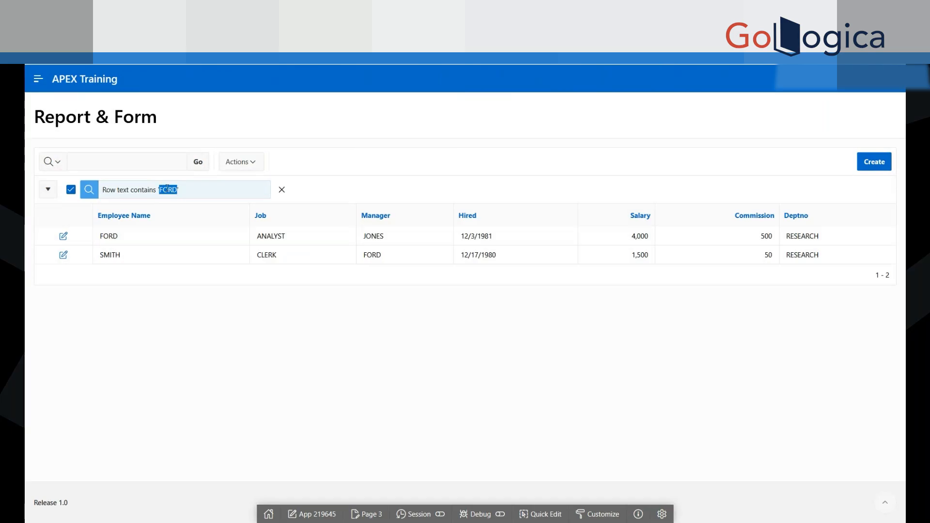
left_click_drag(123, 237, 94, 238)
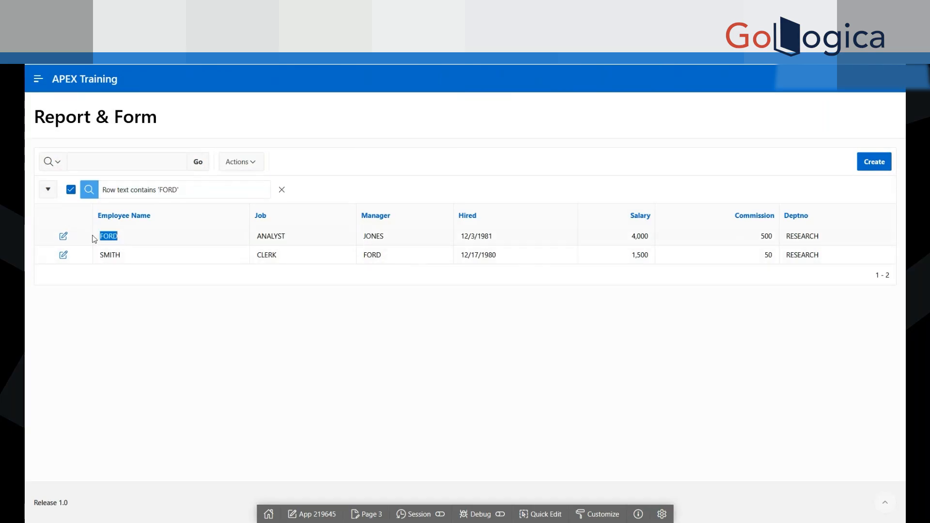
left_click(112, 236)
double_click(372, 255)
left_click_drag(870, 263, 54, 214)
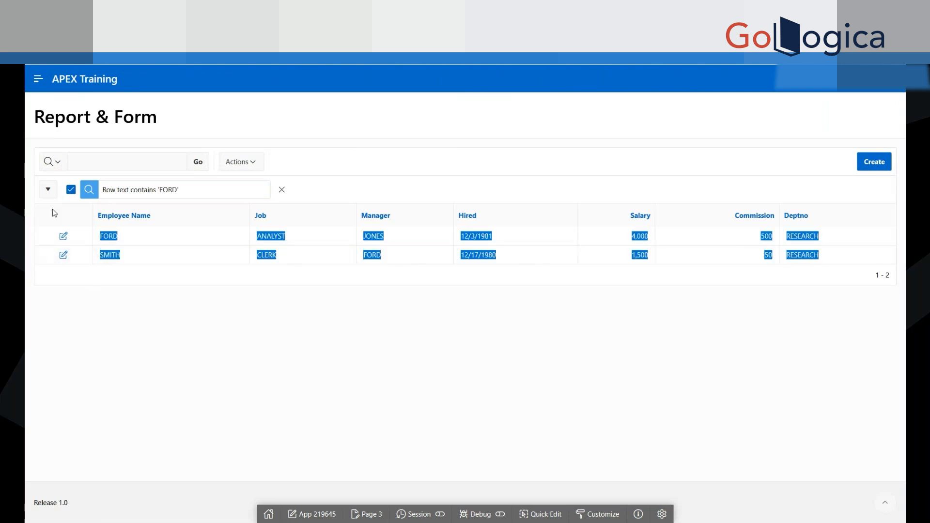
left_click(328, 329)
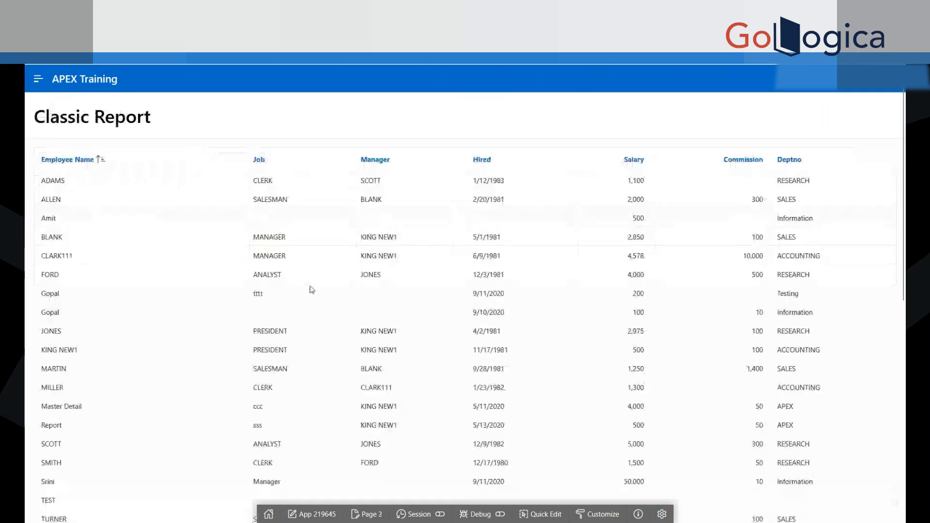
Step: Look through the Classic Report's rows again to compare its lack of search with the filtered interactive report
scroll(535, 432, "down", 5)
scroll(535, 287, "up", 5)
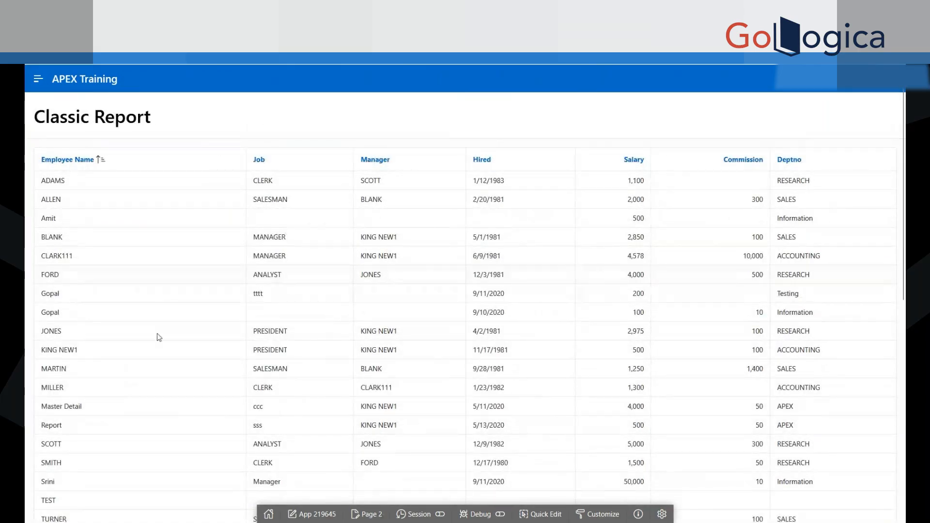
scroll(157, 334, "down", 7)
scroll(157, 333, "up", 7)
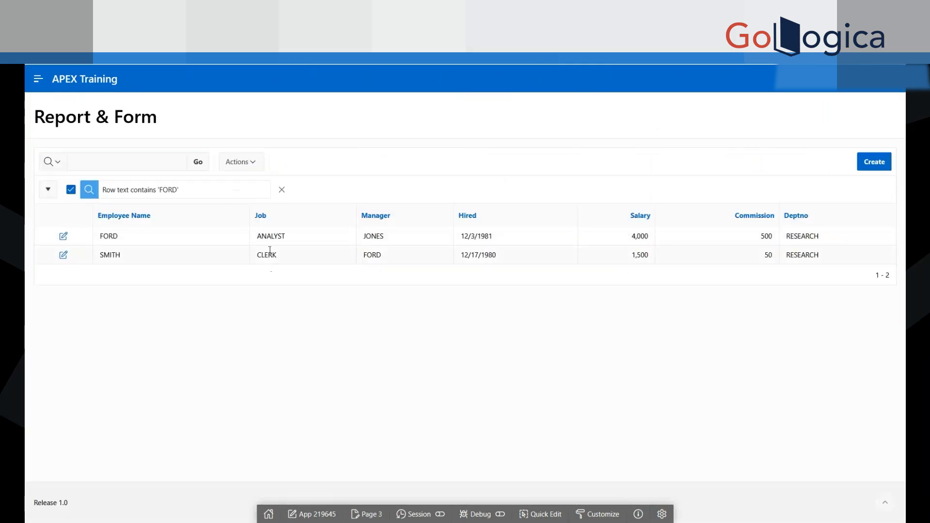
Step: Remove the name filter from the interactive report and view its column selection without changing it
left_click(281, 189)
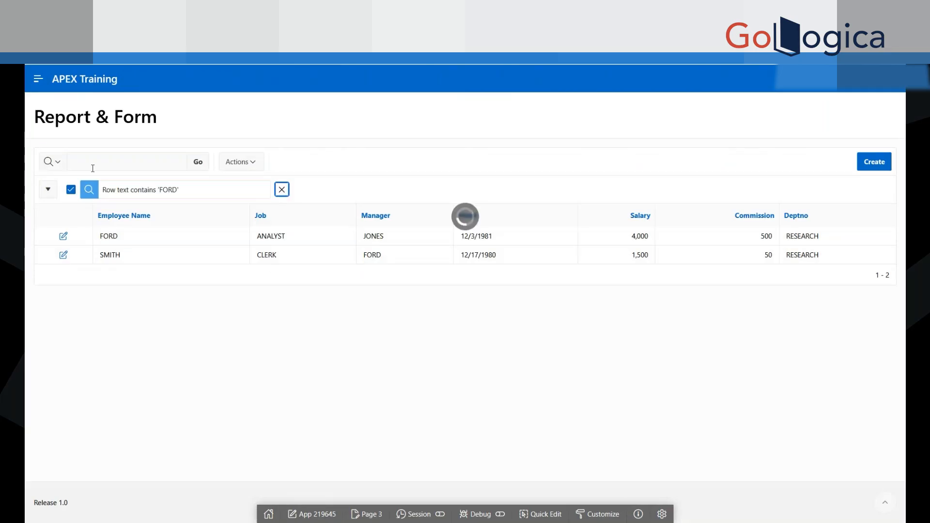
left_click(93, 169)
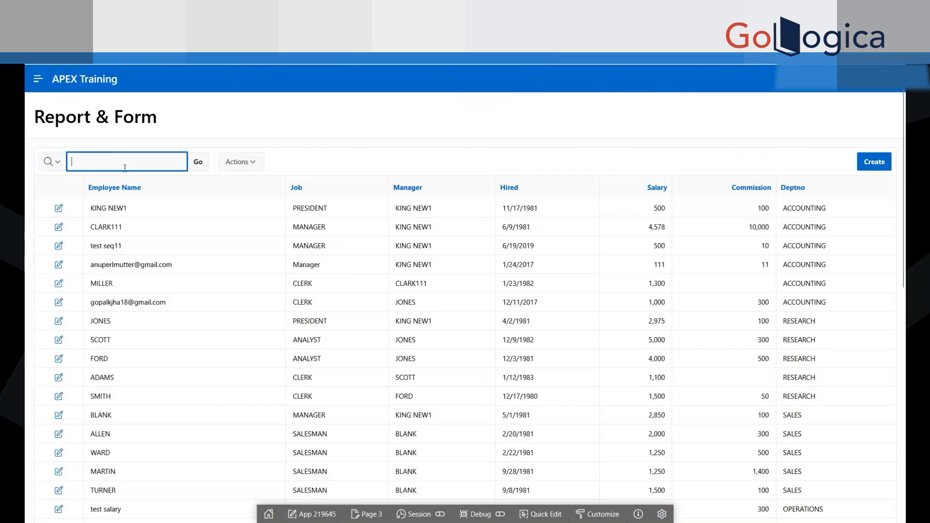
left_click(252, 165)
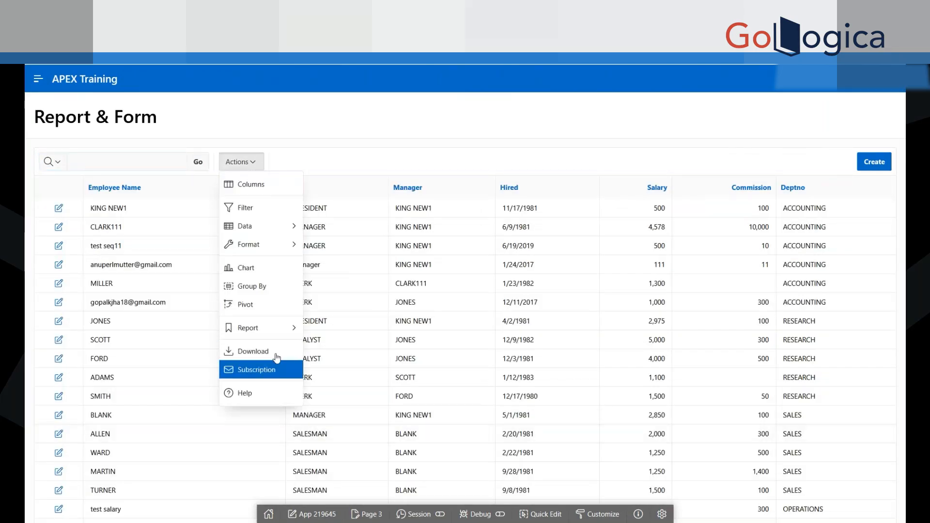
left_click(258, 185)
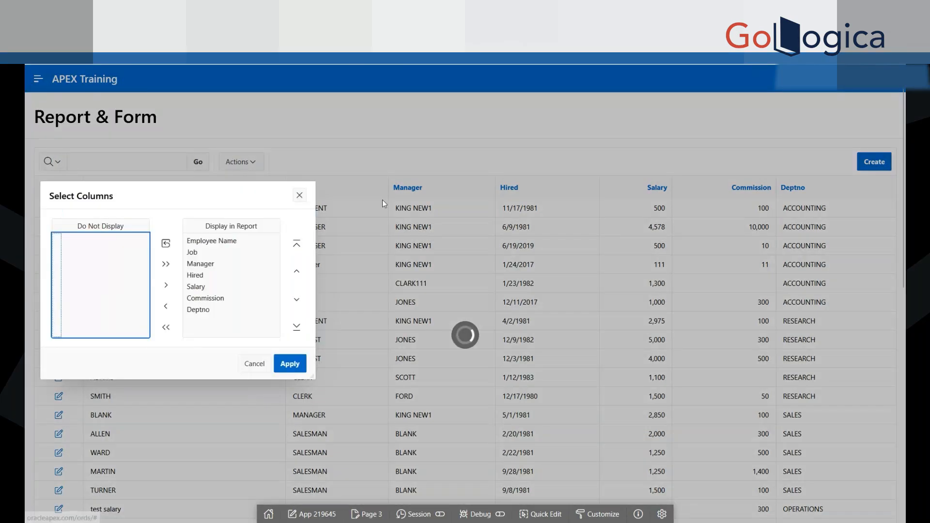
left_click(299, 193)
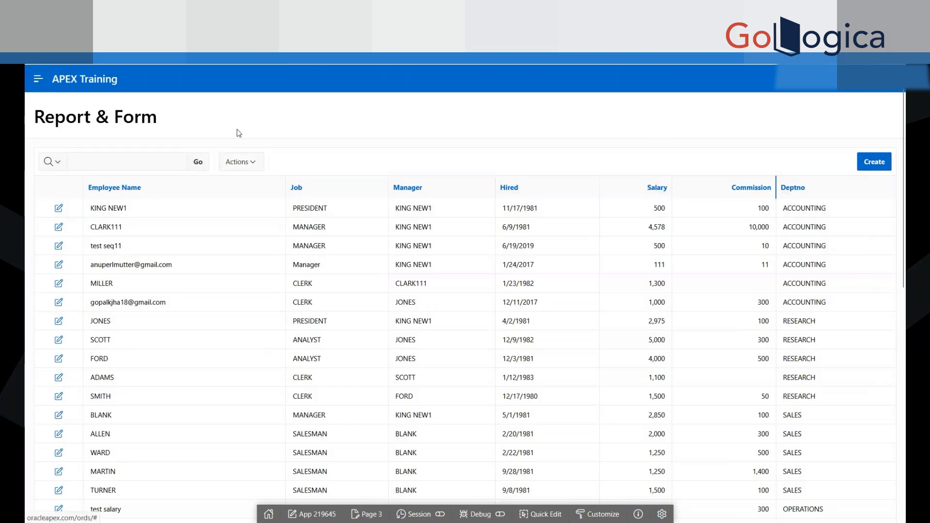
Step: Hide the Commission column from the interactive report
left_click(247, 164)
left_click(230, 181)
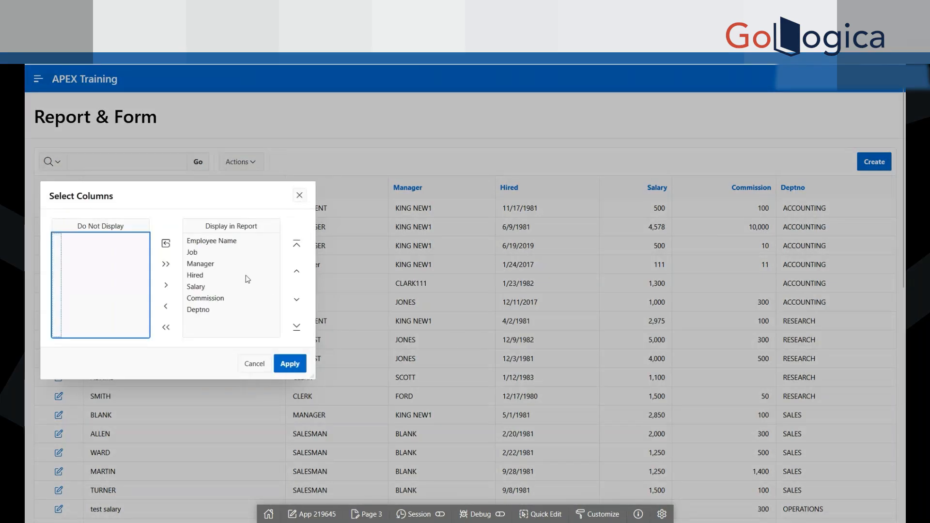
left_click(208, 299)
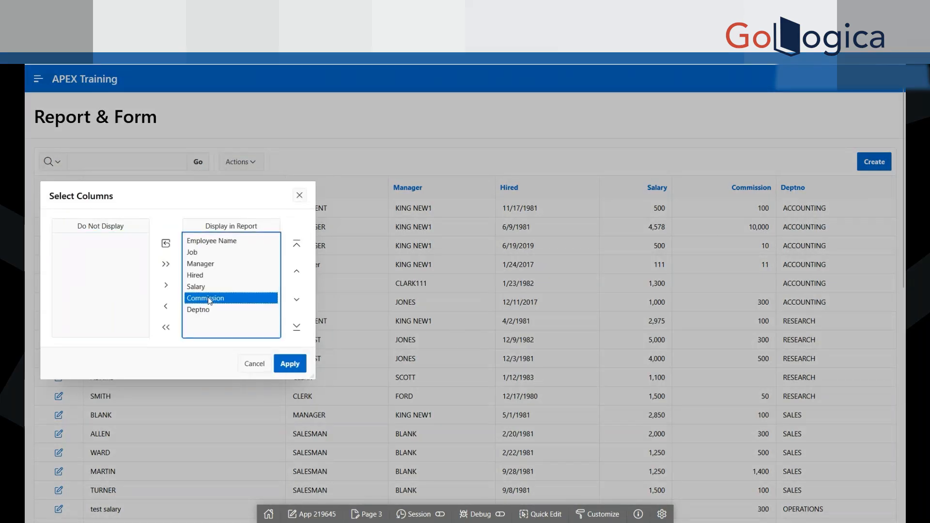
left_click(166, 306)
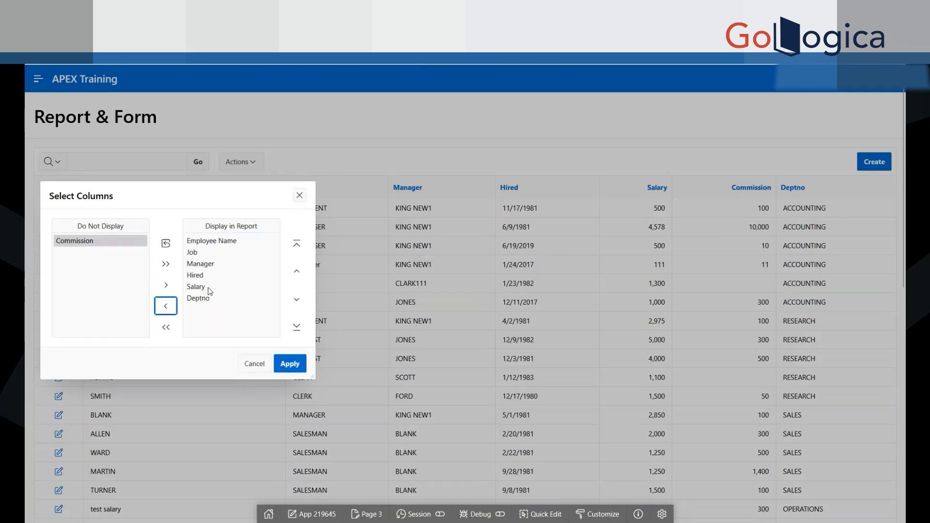
left_click(293, 370)
left_click(290, 364)
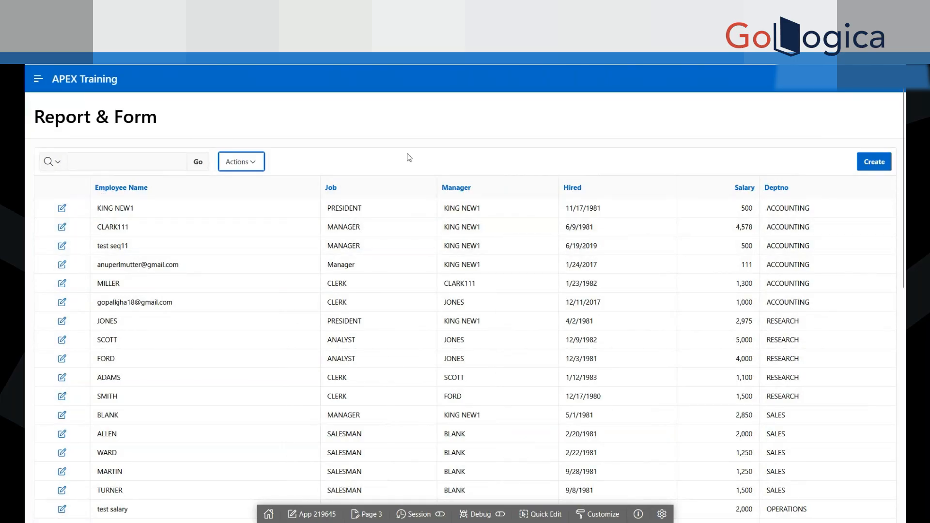
Step: Display the Commission column in the interactive report again, placed after Deptno
left_click(241, 161)
left_click(244, 183)
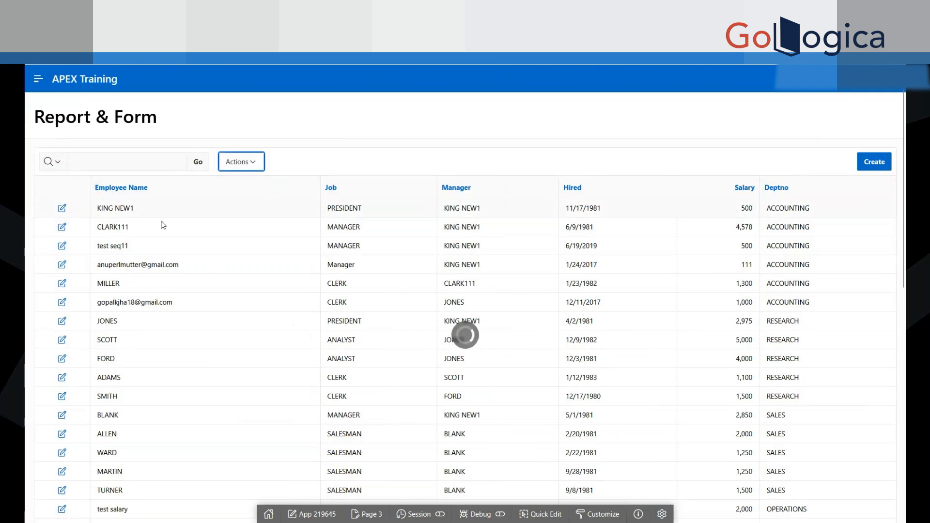
left_click(74, 241)
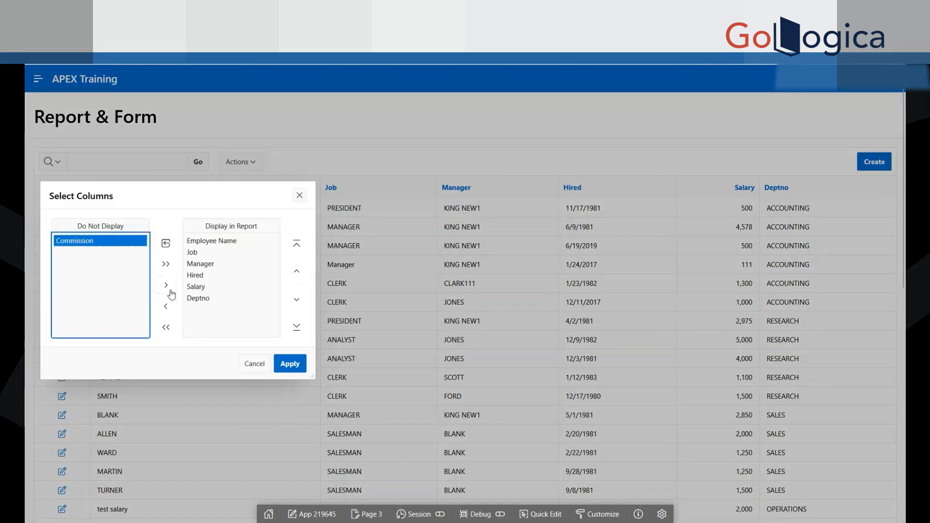
left_click(165, 285)
left_click(287, 362)
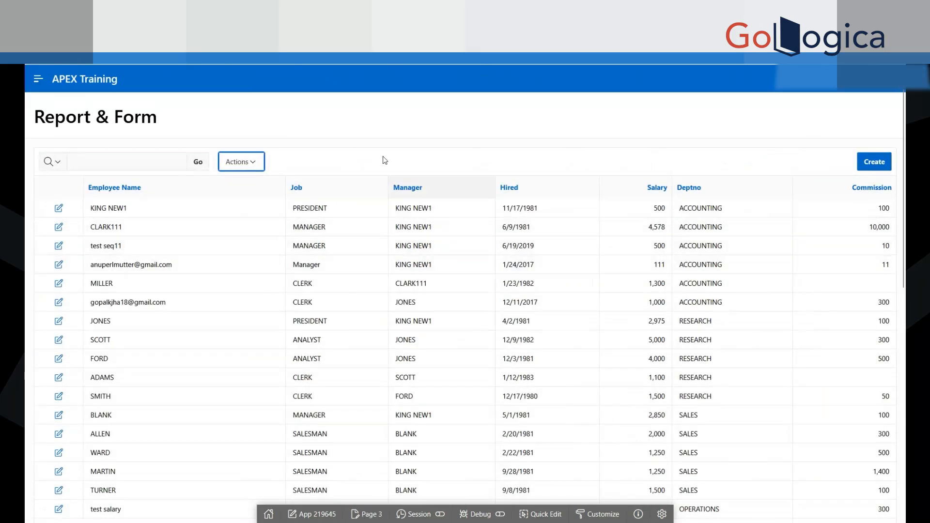
Step: Review which columns the interactive report displays and close the column selection without changes
left_click(247, 164)
left_click(523, 149)
left_click(260, 164)
left_click(252, 186)
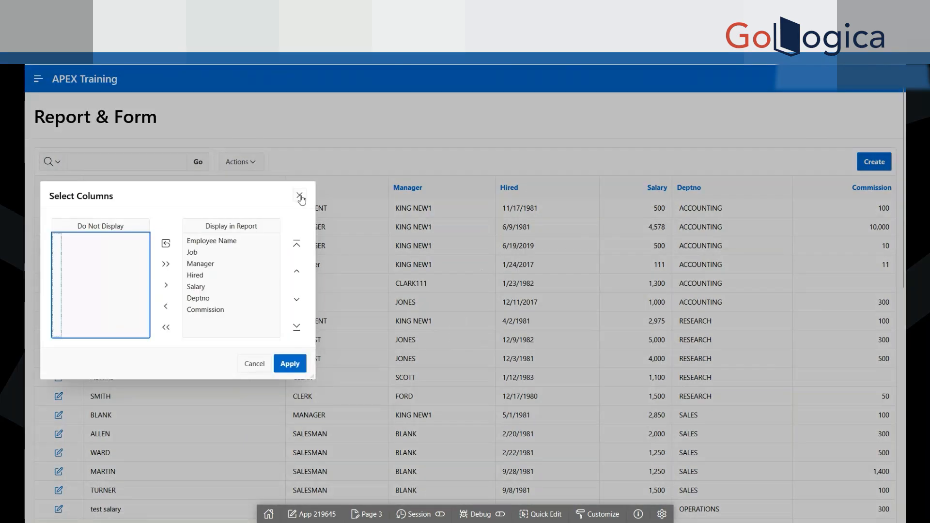
left_click(300, 197)
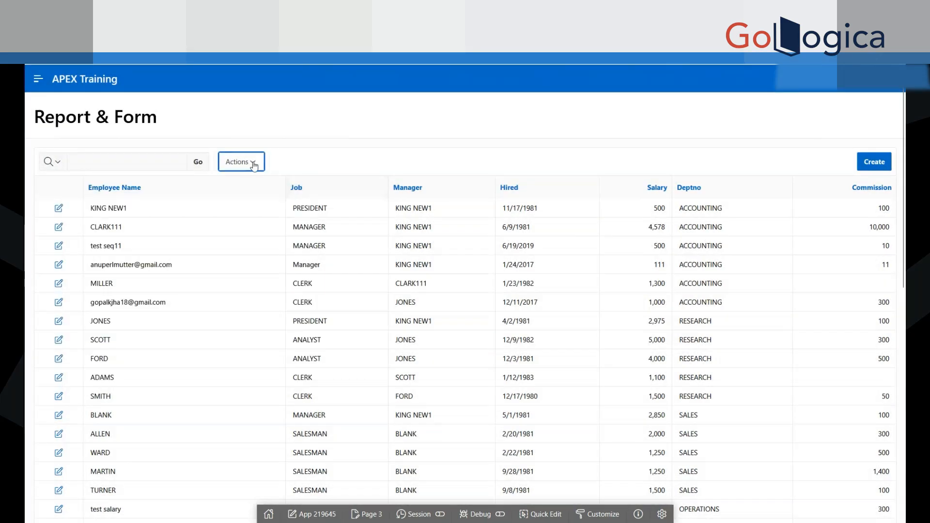
Step: Examine the interactive report's Format options, including Control Break, Highlight and Rows Per Page, without choosing any
left_click(252, 164)
left_click(266, 247)
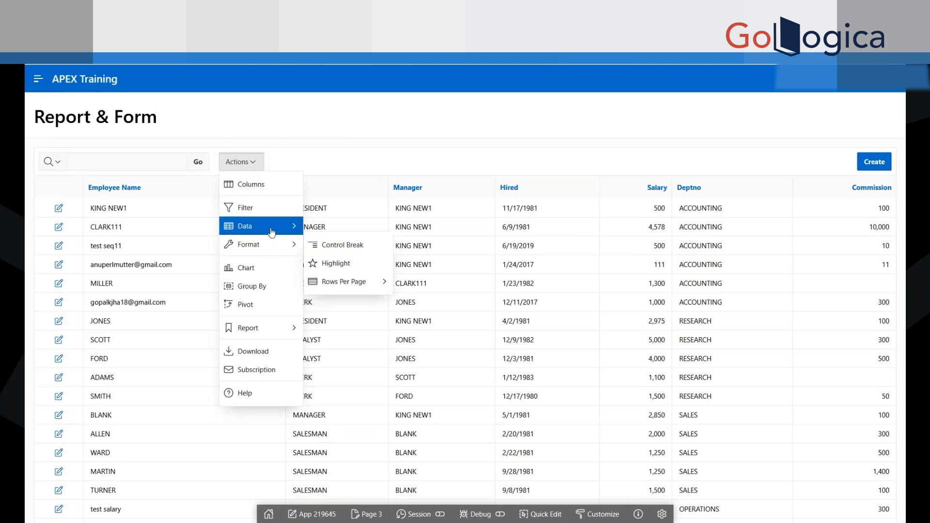
mouse_move(279, 226)
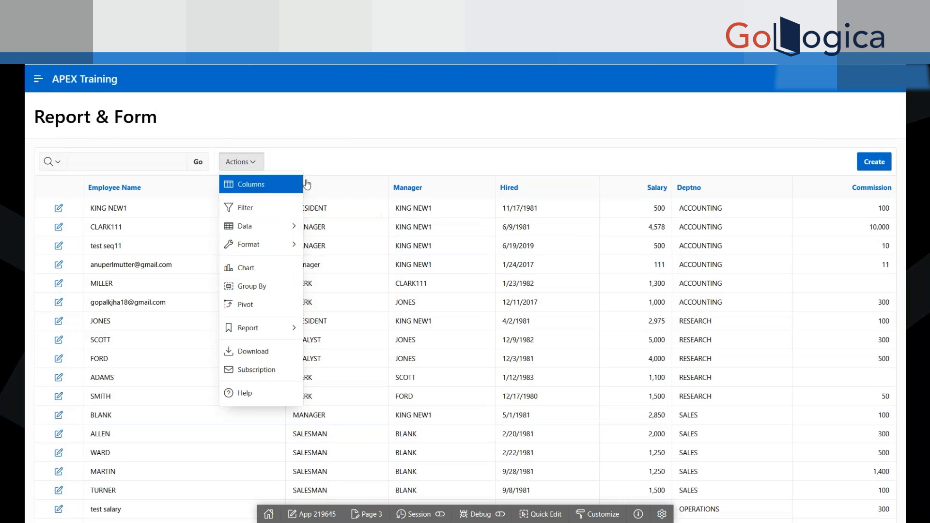
key("Escape")
Step: Examine the column filter's Column, Operator and Expression settings and close the filter without applying it
left_click(236, 161)
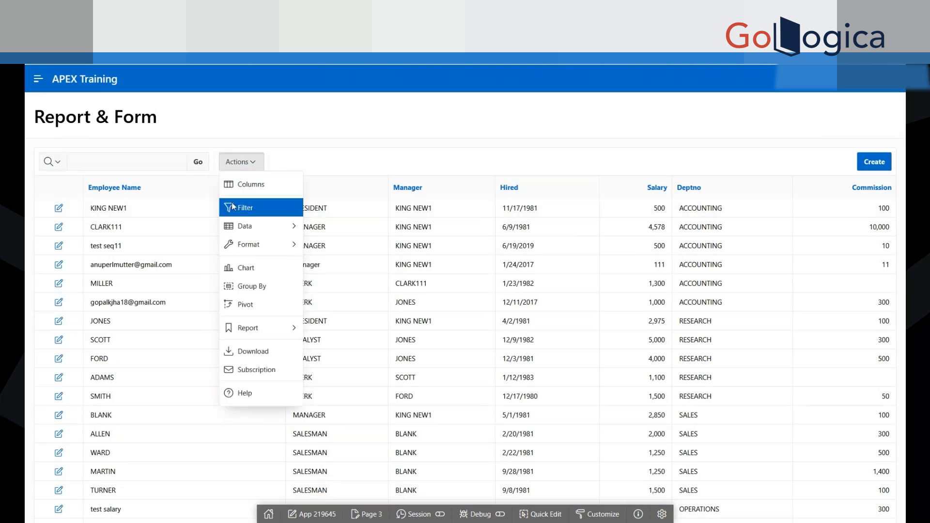
left_click(233, 207)
left_click(101, 262)
left_click(201, 260)
left_click(317, 257)
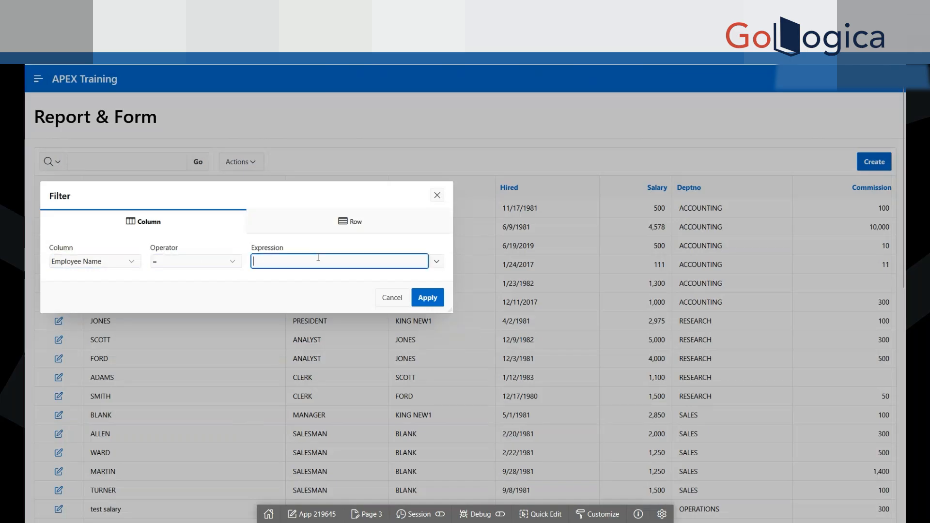
left_click(438, 198)
Step: Examine the interactive report's Data options and download formats, closing the download choices without exporting
left_click(239, 162)
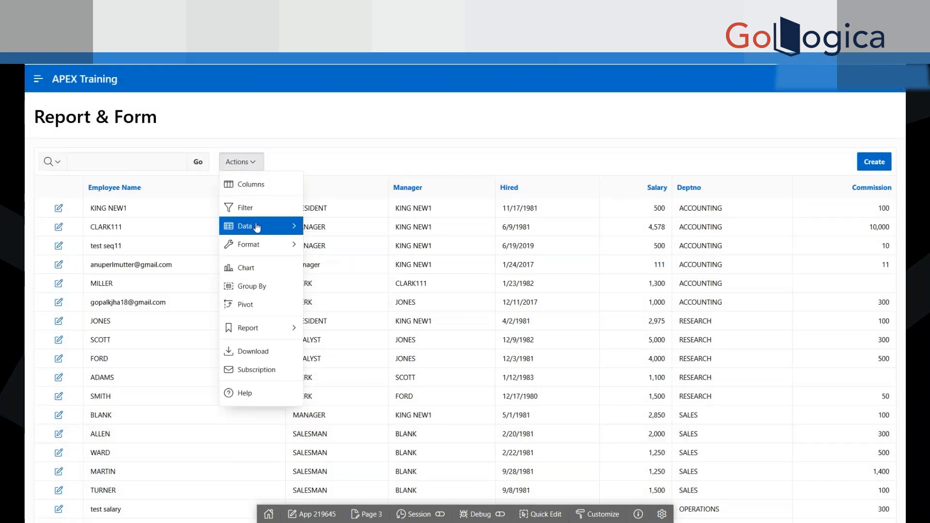
mouse_move(257, 228)
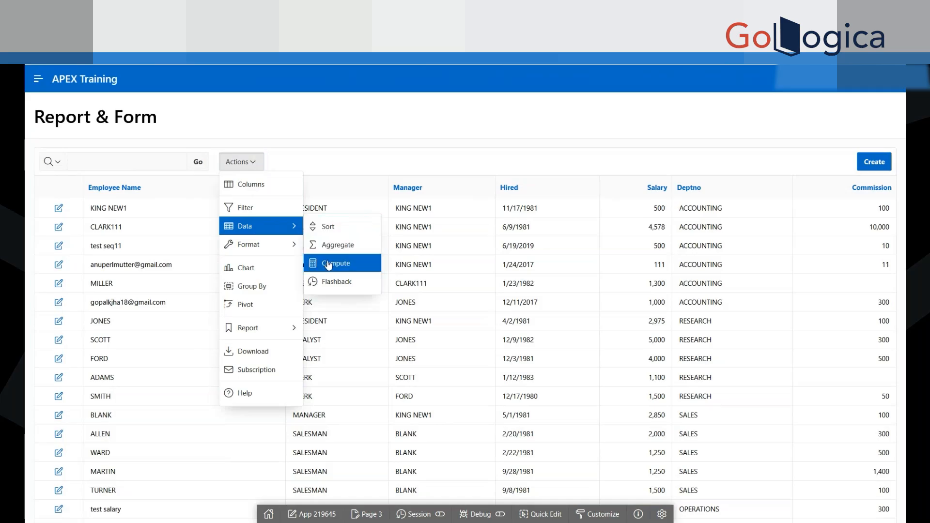
mouse_move(267, 334)
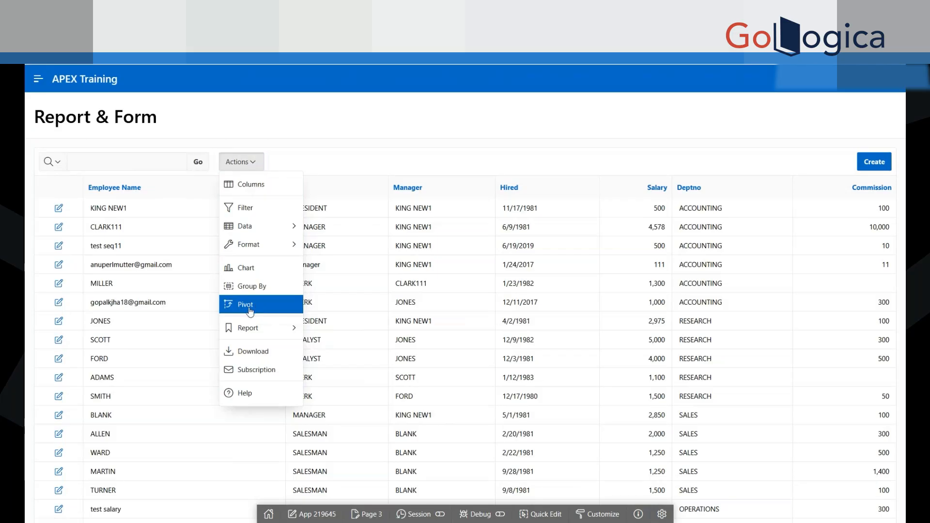
left_click(249, 358)
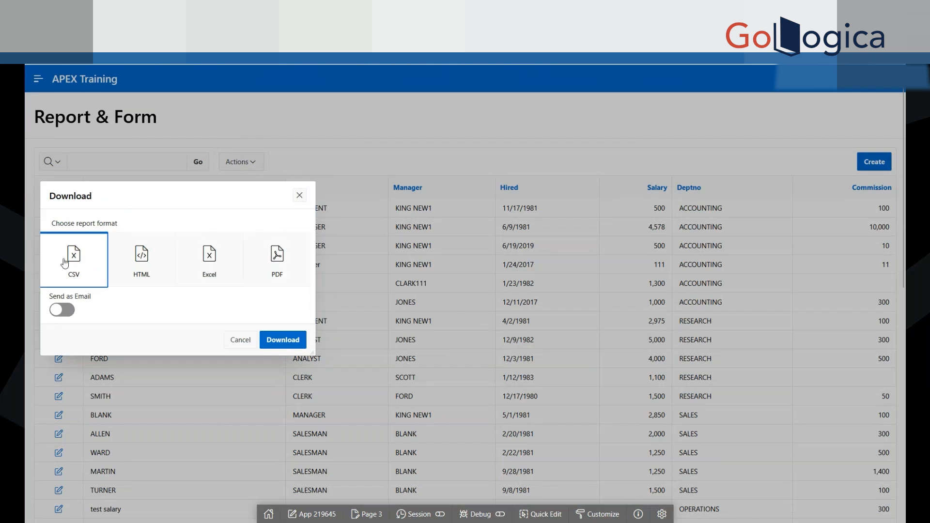
left_click(300, 196)
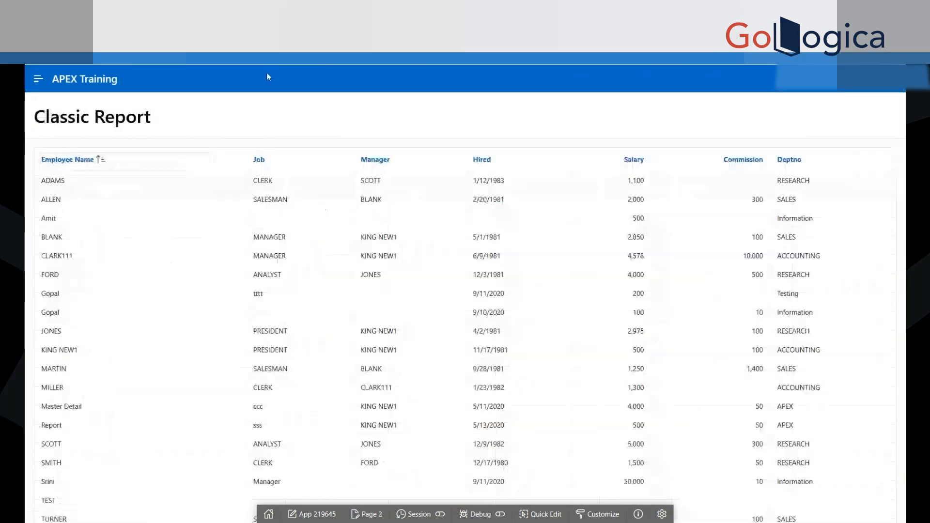
Step: Look through the running Classic Report page from start to end for a download option
scroll(380, 455, "down", 10)
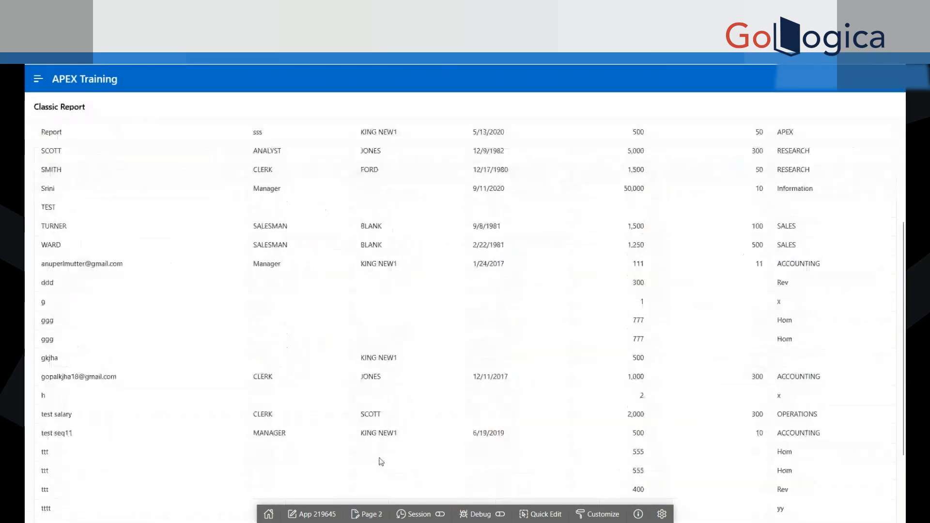
scroll(380, 405, "up", 10)
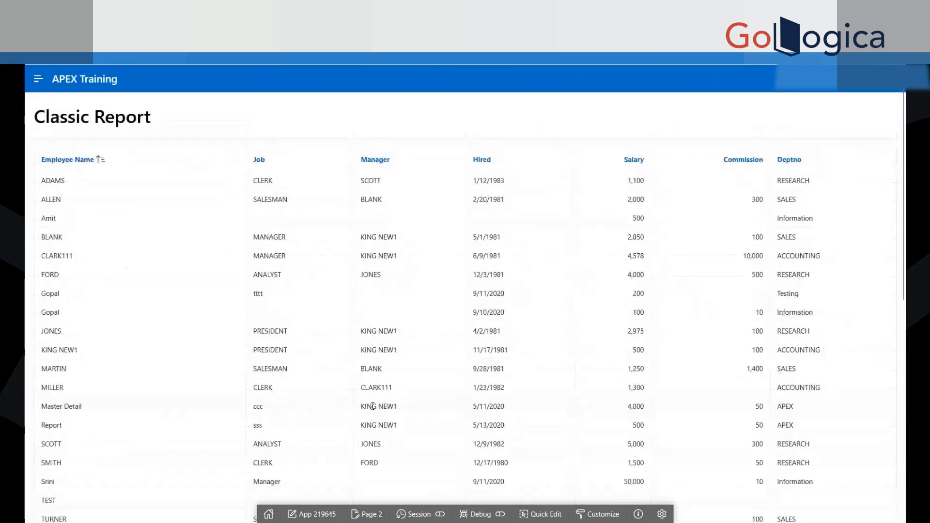
left_click(545, 514)
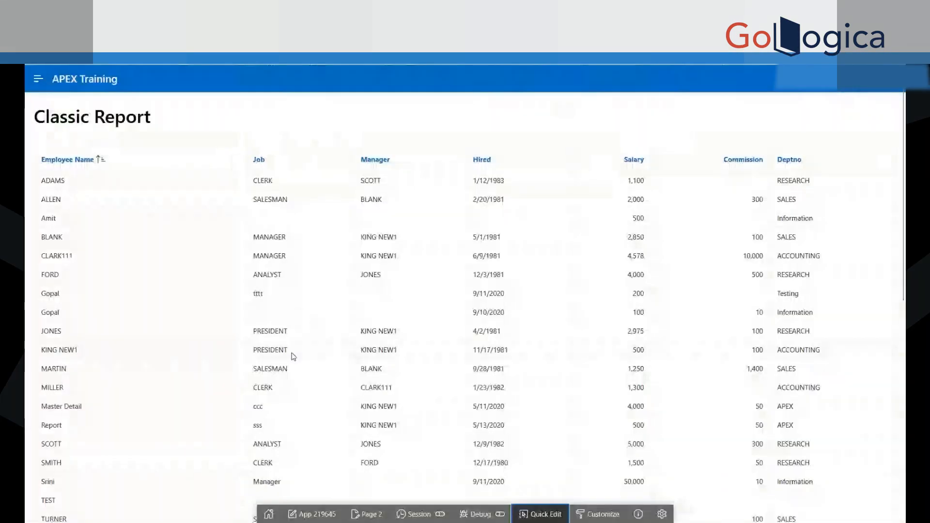
scroll(293, 357, "down", 10)
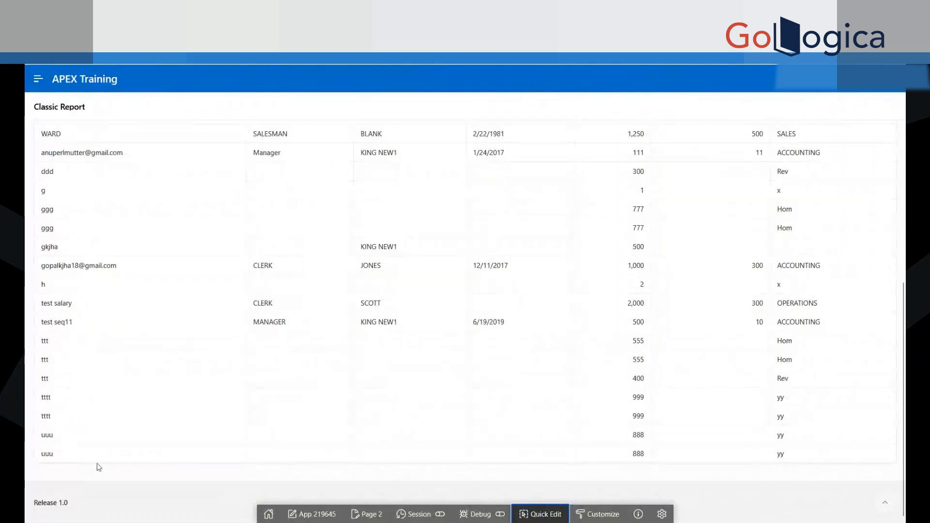
scroll(275, 357, "up", 10)
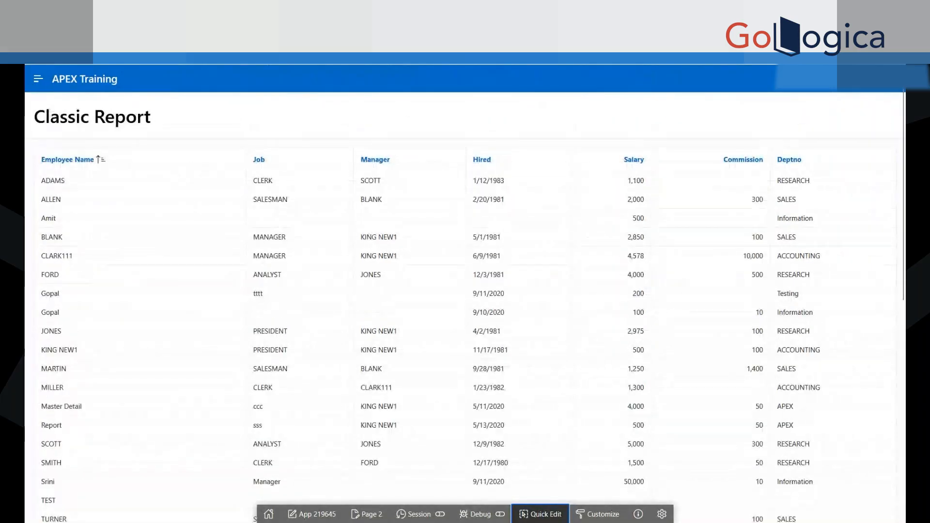
Step: Enable CSV export in the Classic Report region's attributes on page 2 and save the page
left_click(136, 22)
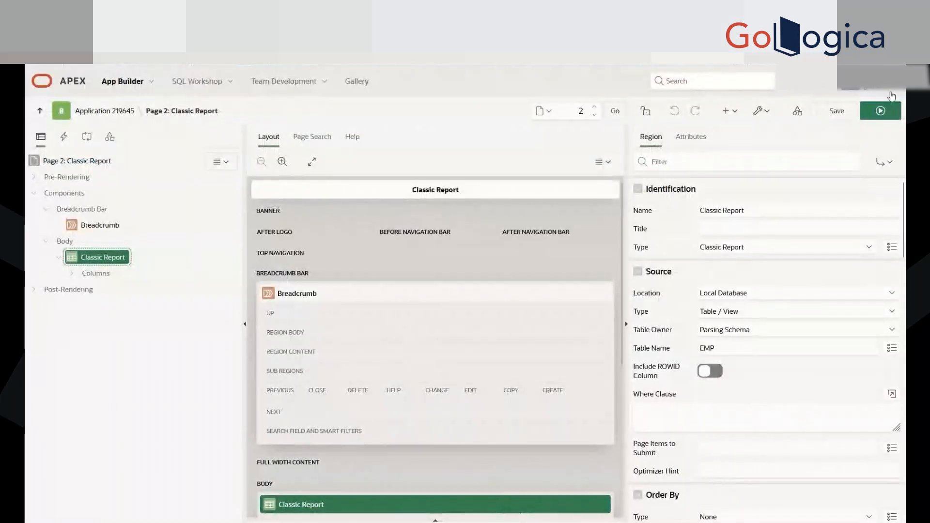
left_click(690, 137)
scroll(737, 407, "down", 10)
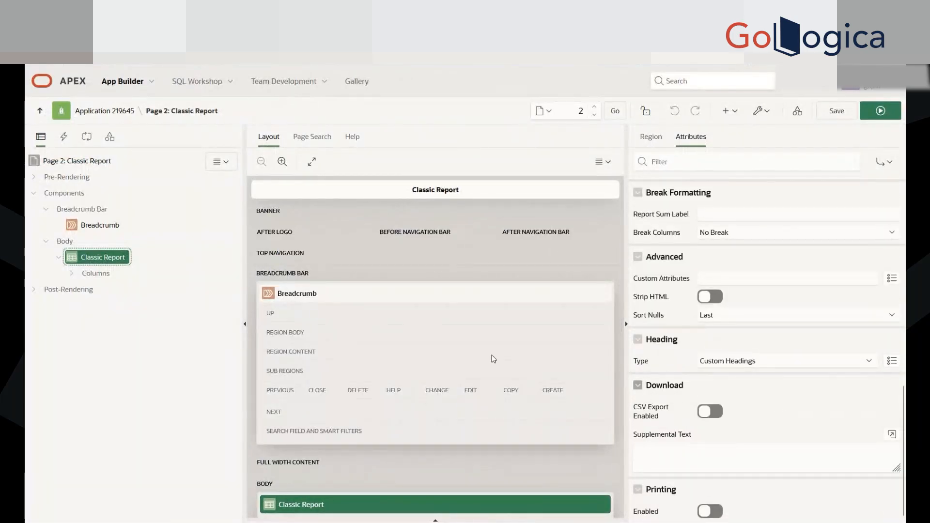
scroll(742, 191, "up", 10)
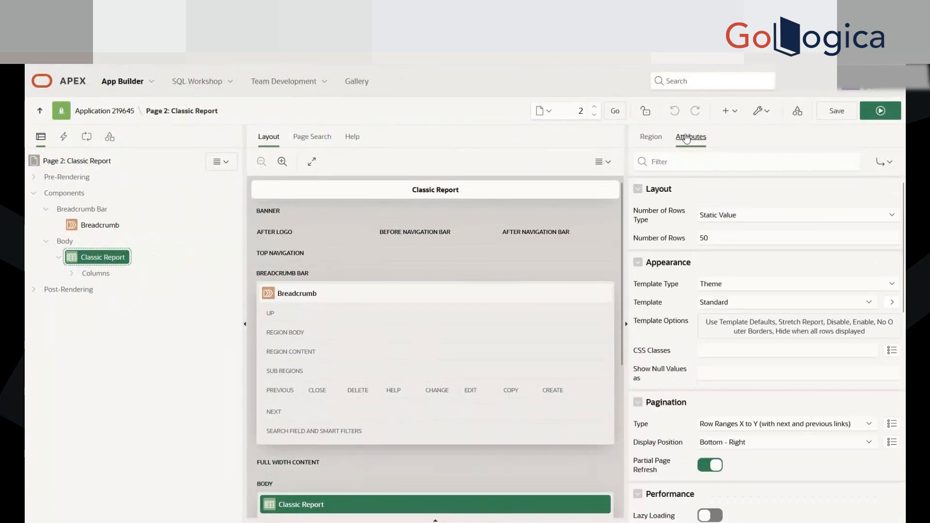
scroll(794, 461, "down", 6)
scroll(793, 460, "down", 4)
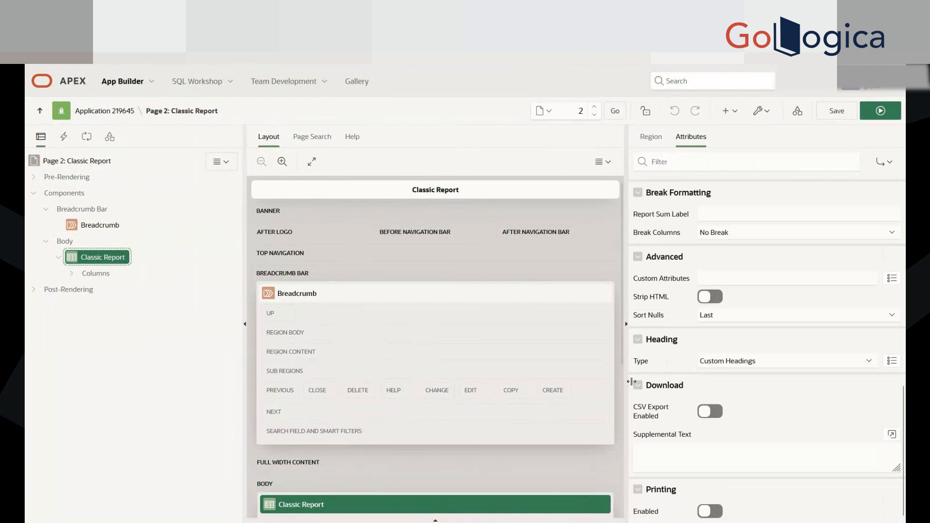
left_click(710, 413)
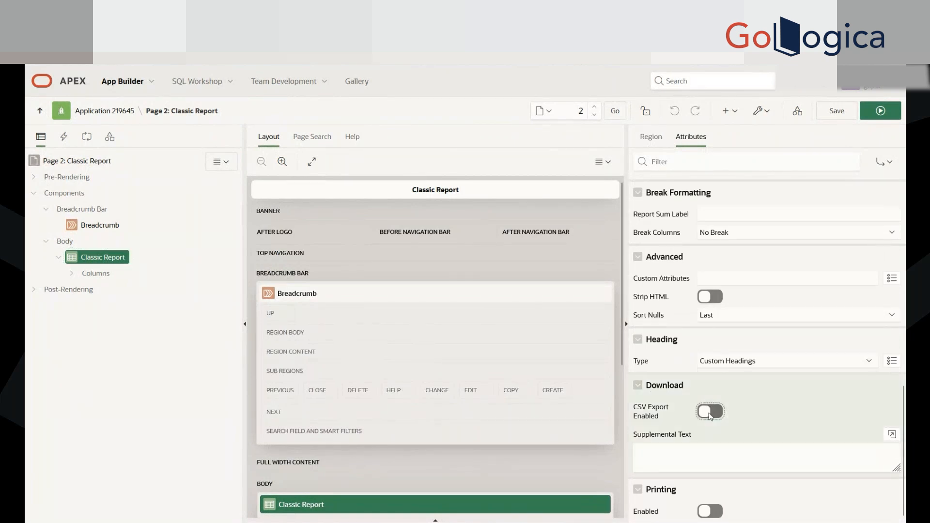
left_click(838, 112)
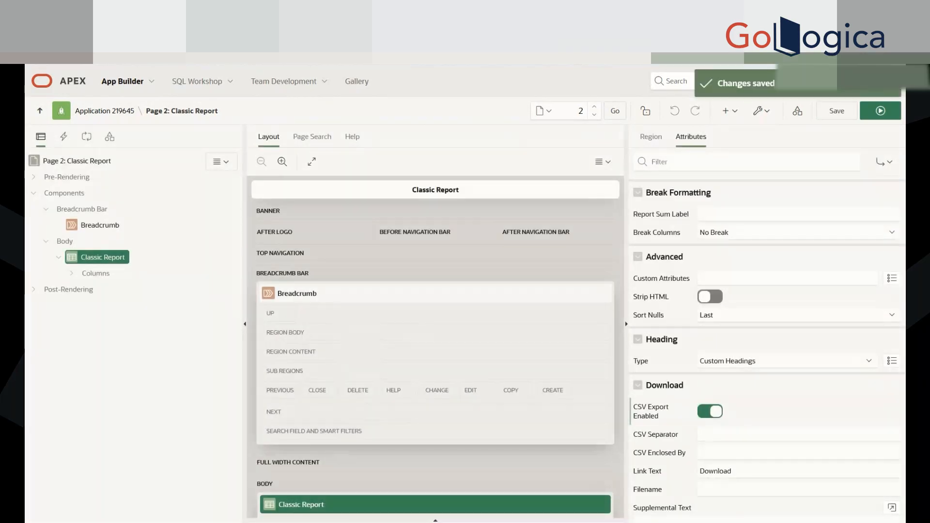
Step: Reload the running Classic Report page and check the end of the report for its download link
key("ctrl+Tab")
key("ctrl+l")
key("Return")
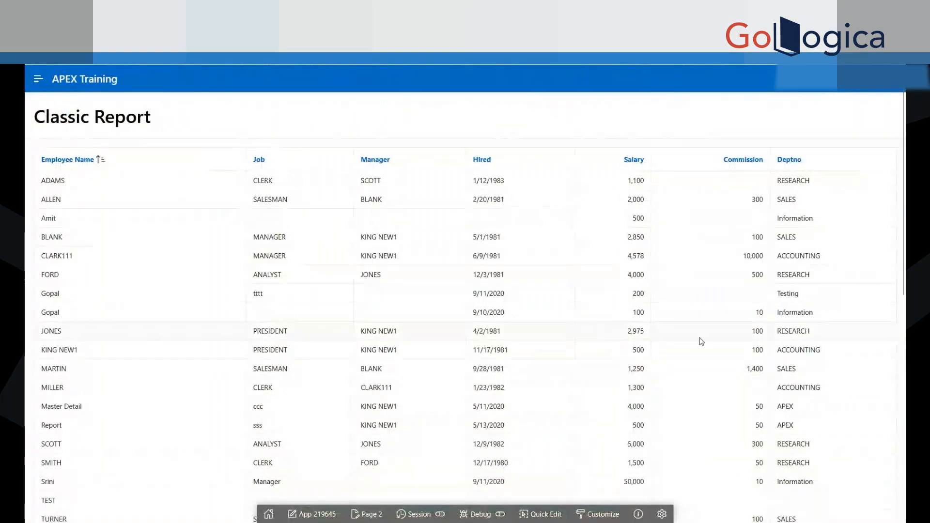
scroll(648, 487, "down", 10)
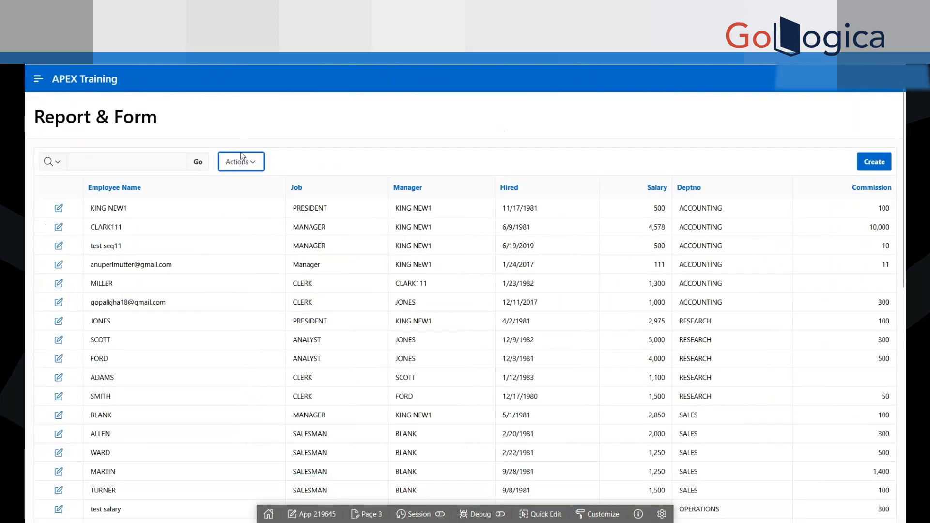
Step: Review the download formats offered by the Report & Form page's interactive report and close them without exporting
left_click(246, 163)
left_click(244, 356)
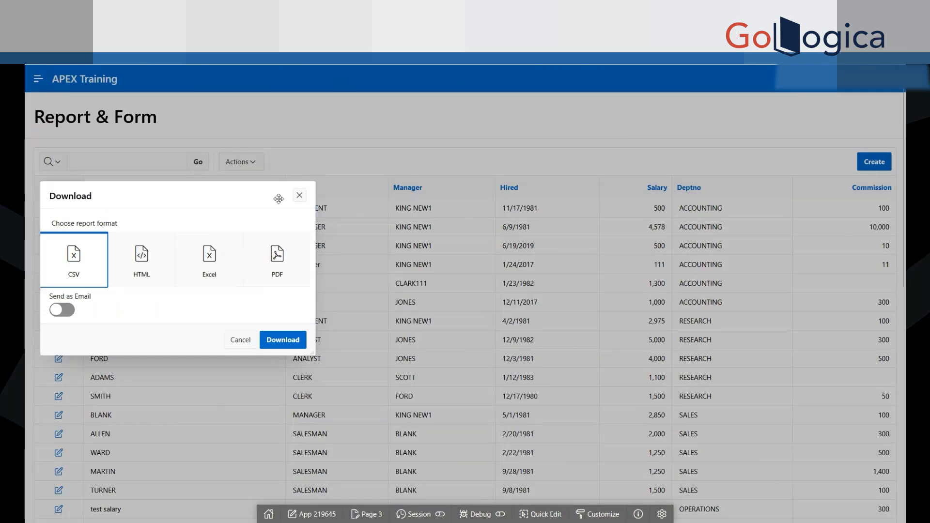
left_click(299, 195)
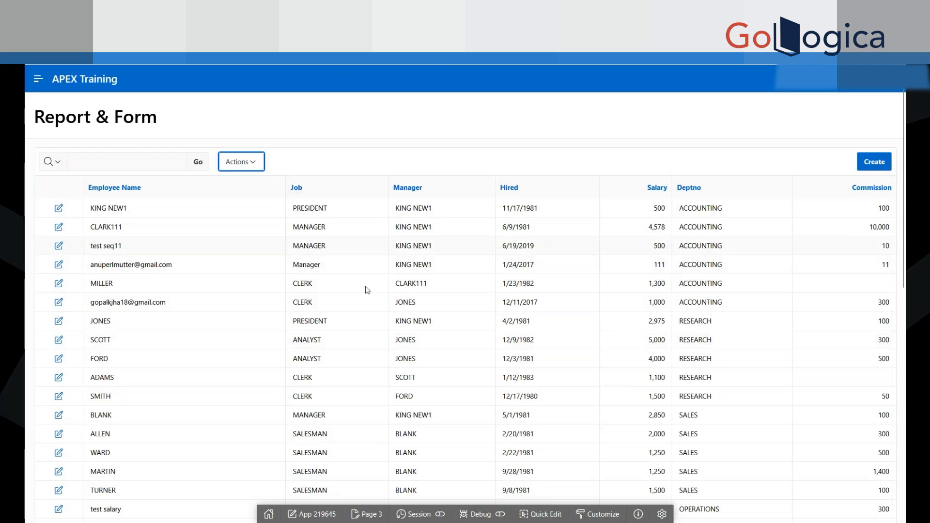
Step: Open a blank Emp Form from the Report & Form page and try to open its page 4 in the builder
scroll(329, 321, "down", 10)
scroll(330, 321, "up", 10)
left_click(874, 164)
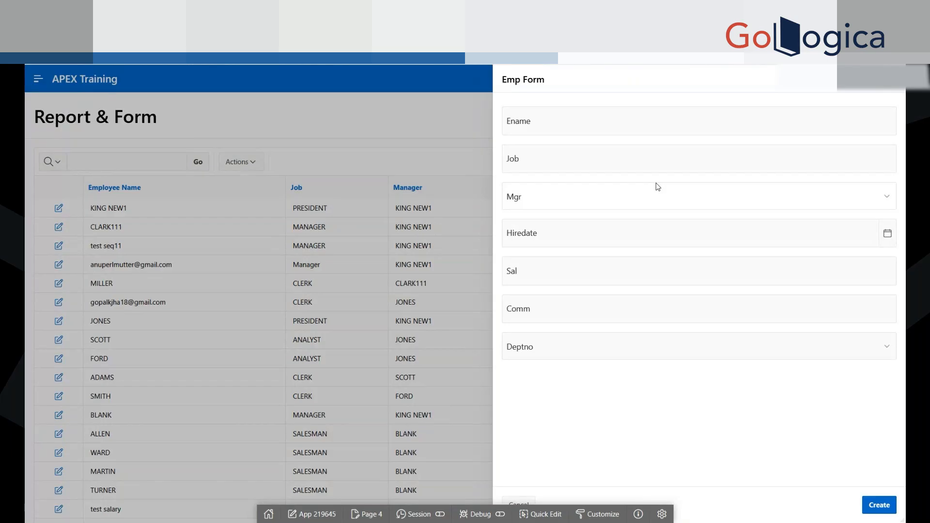
left_click(368, 516)
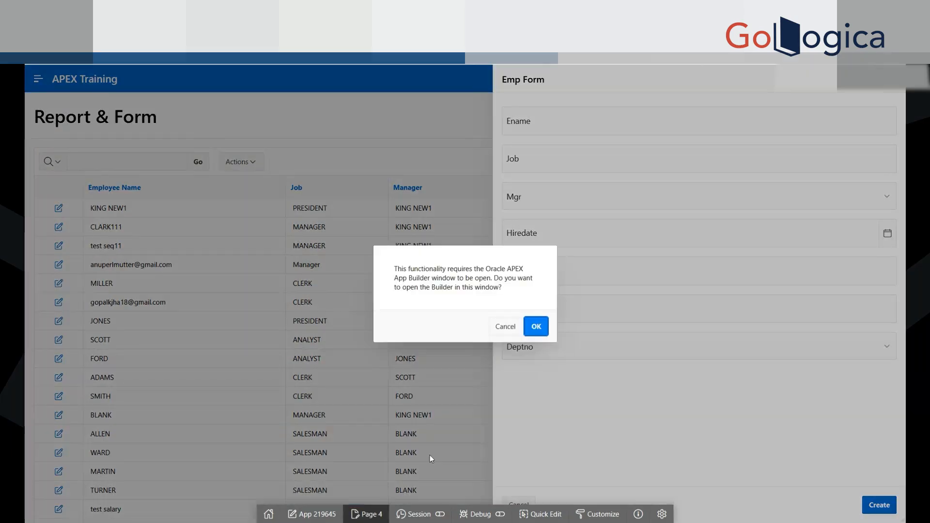
left_click(505, 326)
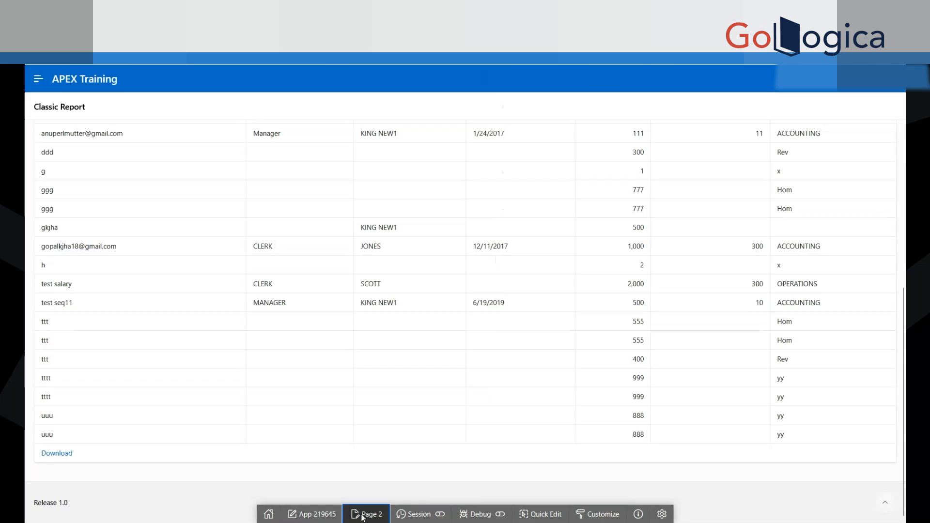
left_click(367, 514)
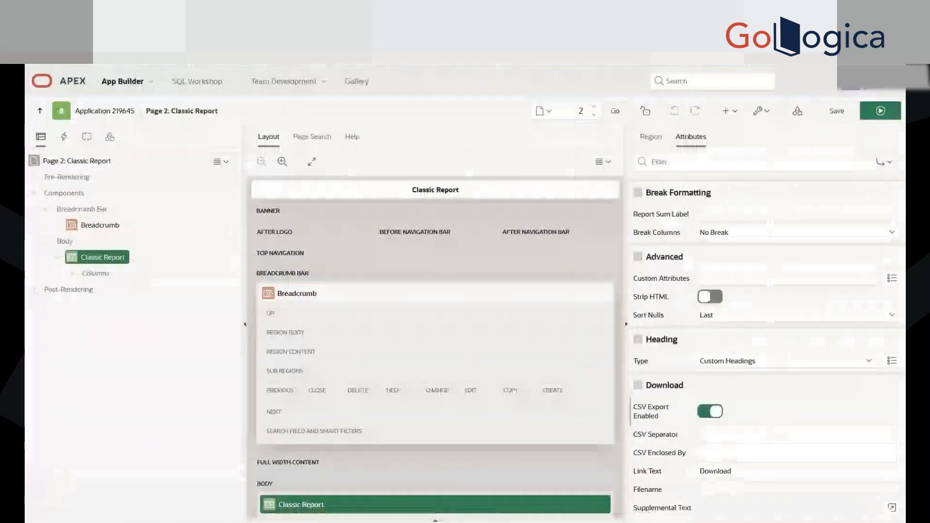
Step: Close the blank Emp Form and open page 3, Report & Form, in Page Designer from the application's page list
left_click(97, 114)
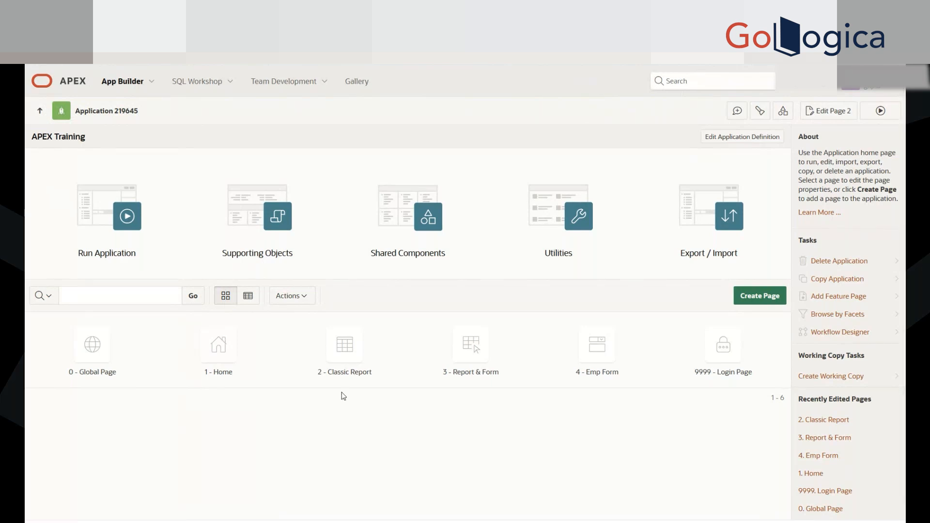
left_click(359, 354)
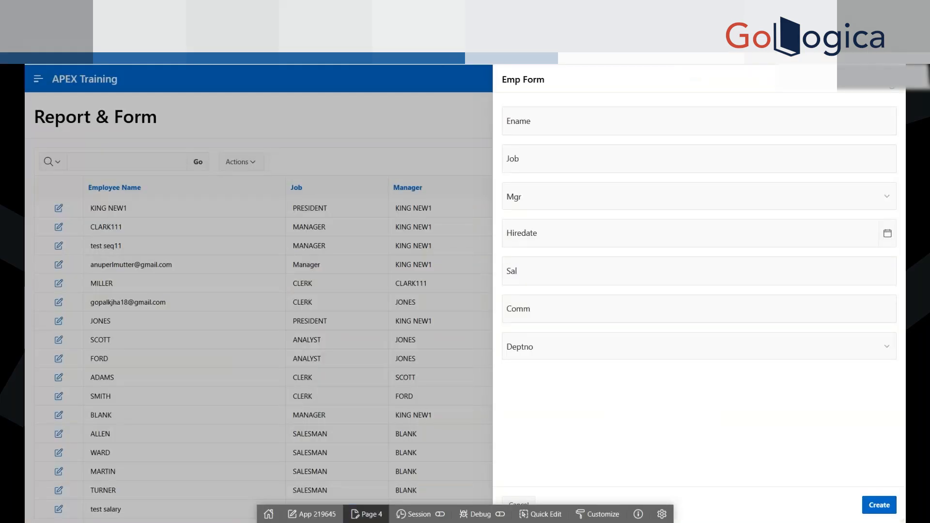
key("Escape")
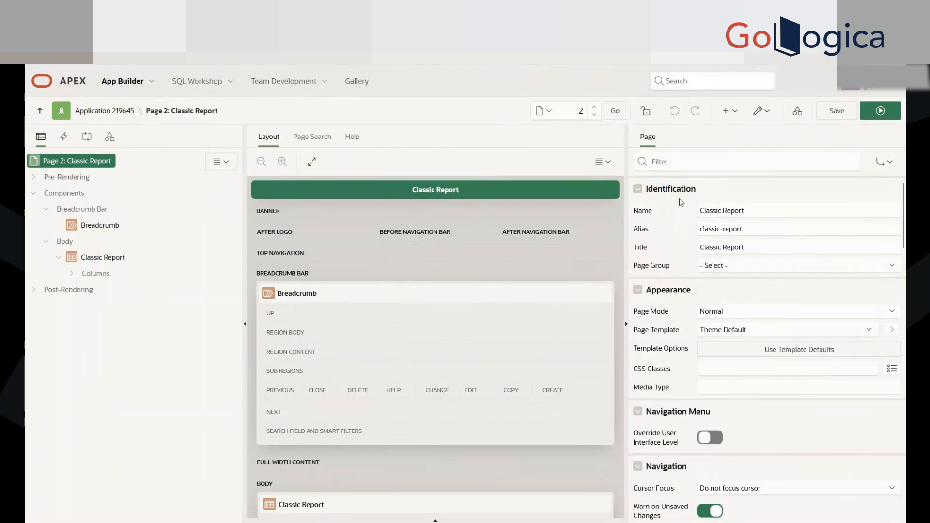
left_click(92, 111)
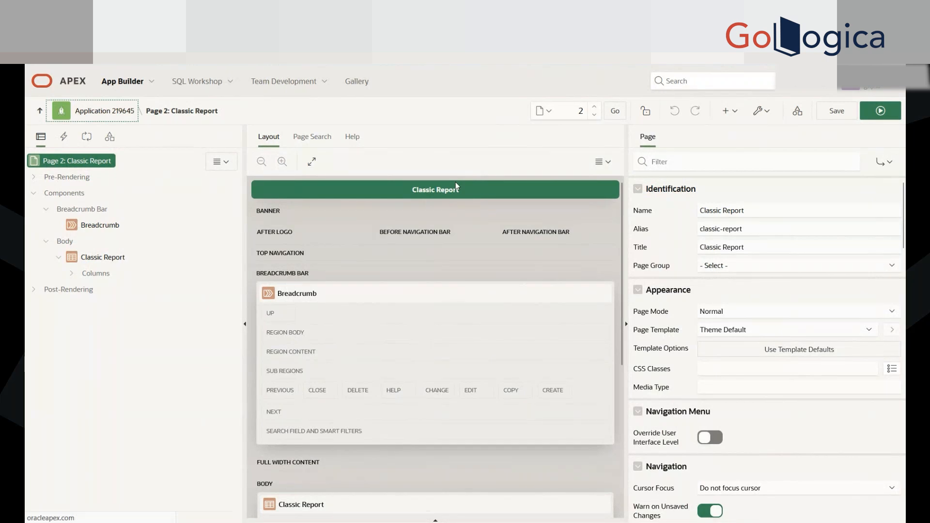
left_click(469, 345)
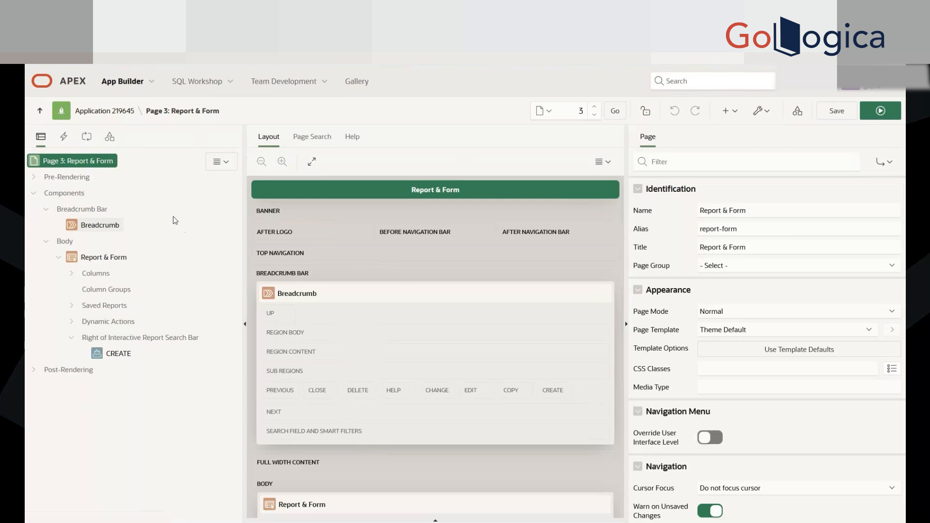
Step: Look through page 3's component views: Rendering, Dynamic Actions, Processing and Page Shared Components, and return to Rendering
left_click(64, 137)
left_click(87, 136)
left_click(109, 136)
left_click(87, 138)
left_click(64, 138)
left_click(41, 138)
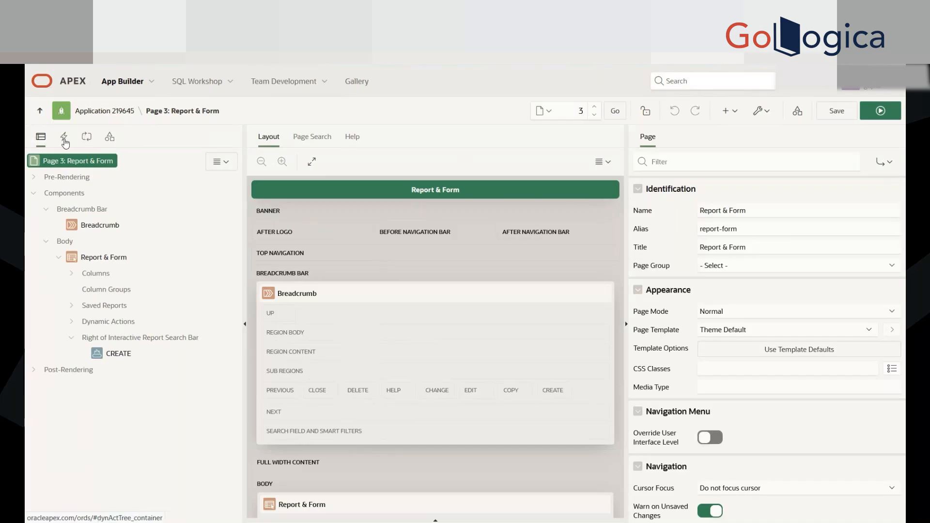
left_click(64, 139)
left_click(87, 139)
left_click(110, 138)
left_click(87, 137)
left_click(64, 137)
left_click(41, 138)
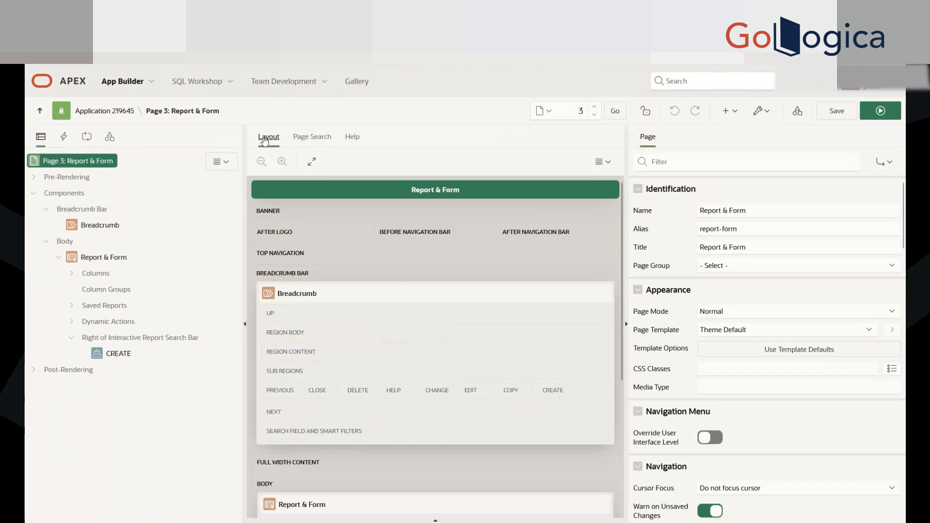
Step: Examine page 3's layout from the banner and breadcrumb slots down to the Report & Form region and footer
scroll(408, 417, "down", 5)
scroll(409, 423, "up", 5)
scroll(421, 362, "down", 4)
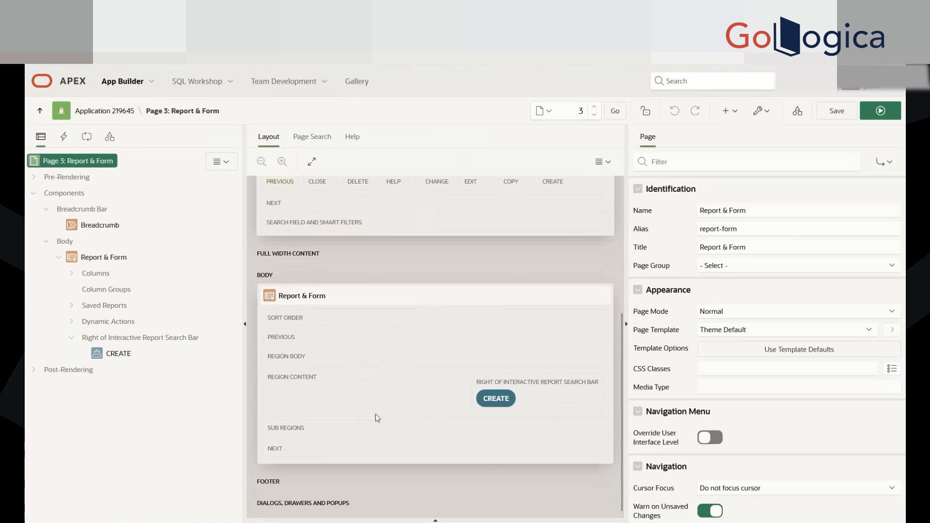
scroll(415, 409, "up", 4)
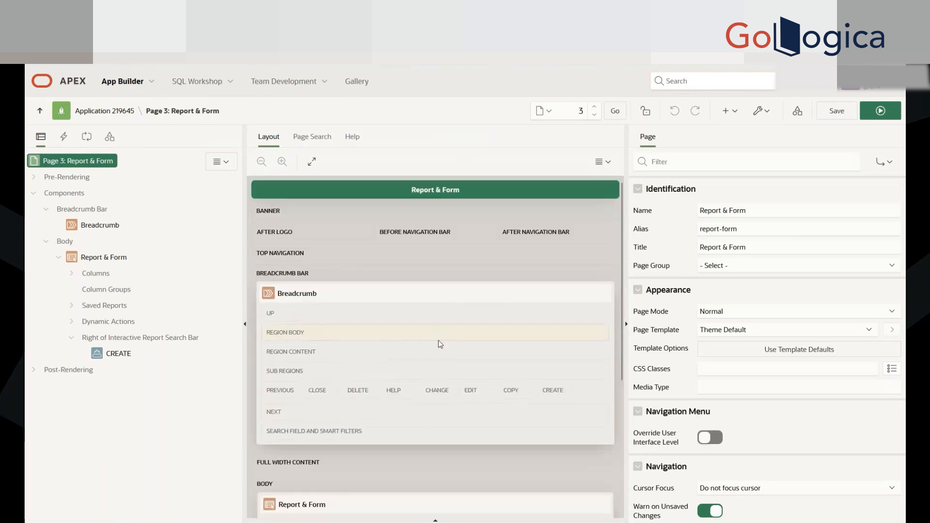
scroll(417, 395, "down", 5)
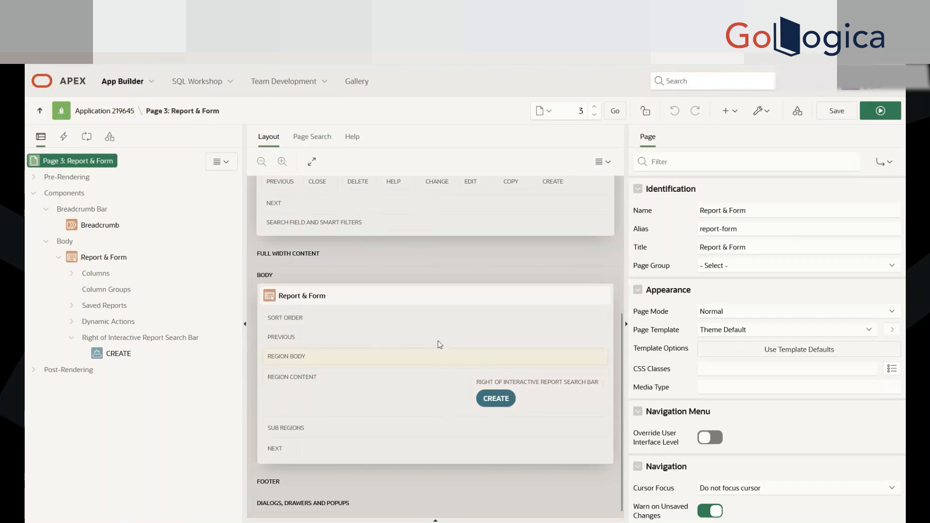
scroll(438, 341, "up", 3)
scroll(437, 341, "up", 2)
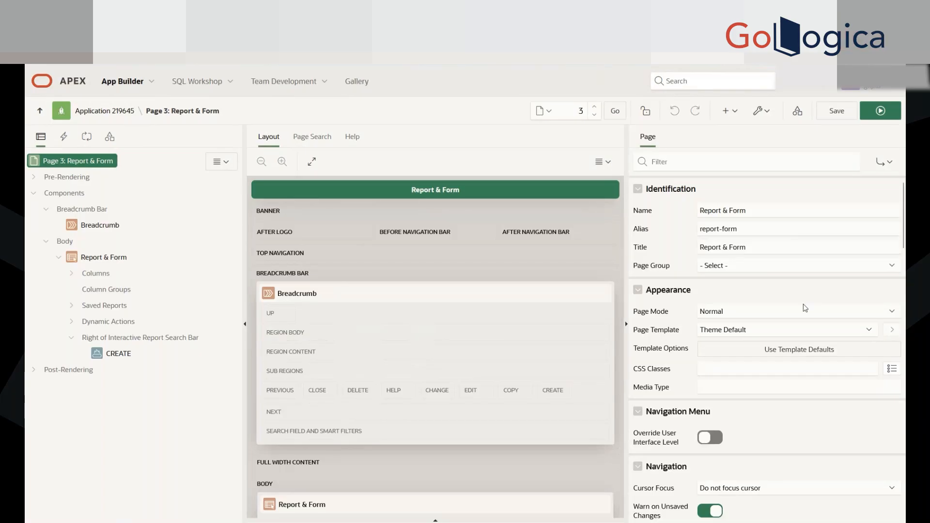
Step: Examine page 3's page-level properties from Identification through Error Handling and look back at the running Classic Report page
left_click(69, 164)
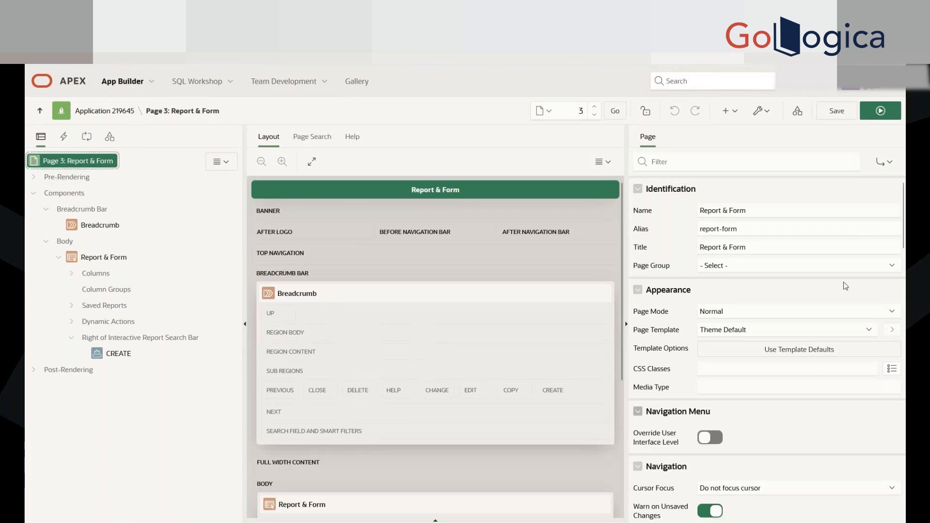
scroll(851, 490, "down", 5)
scroll(798, 401, "up", 5)
scroll(839, 324, "down", 6)
scroll(839, 324, "down", 15)
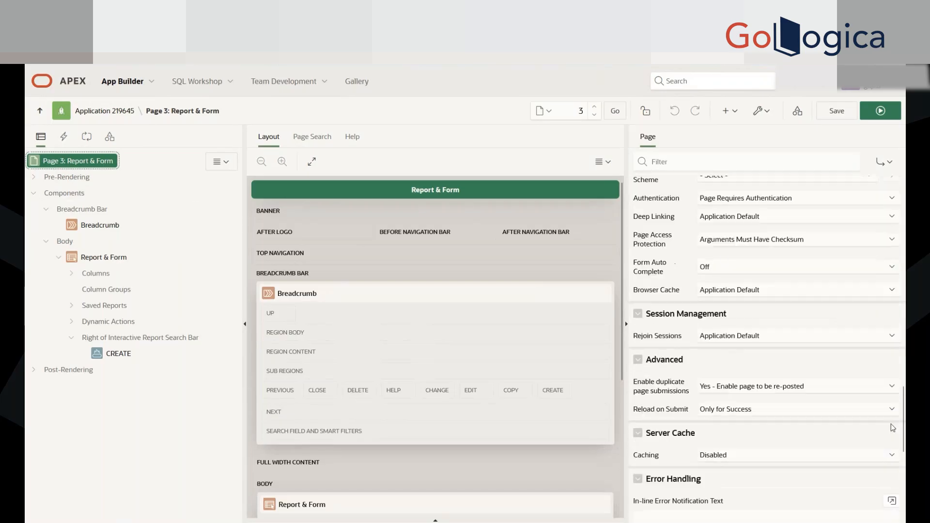
scroll(888, 426, "up", 20)
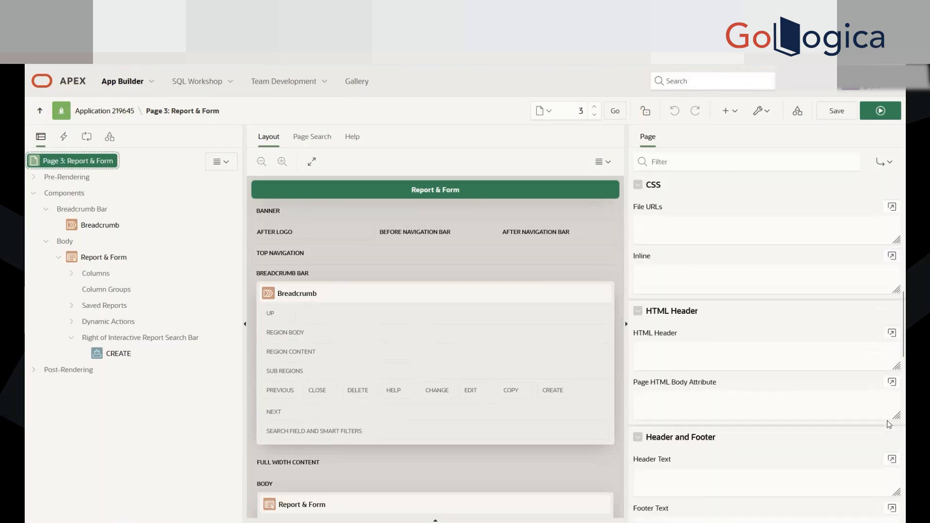
scroll(839, 407, "down", 10)
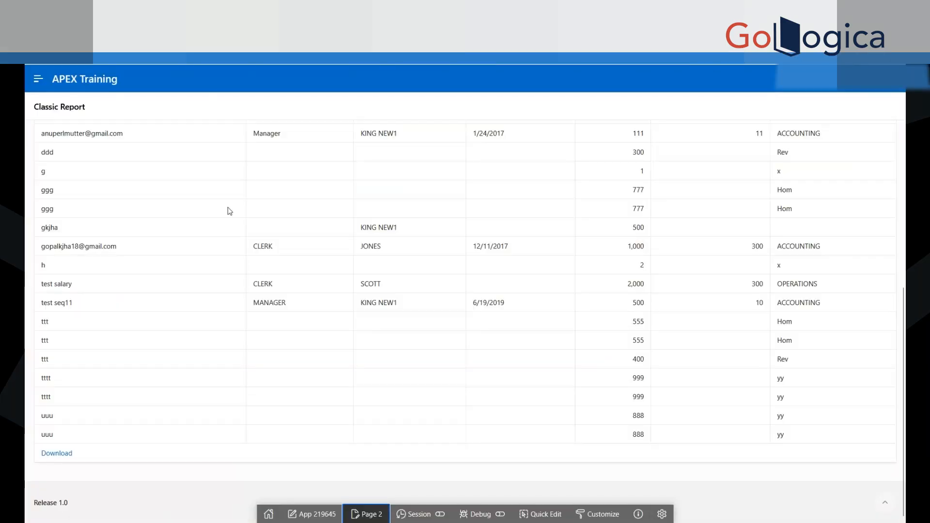
scroll(245, 177, "up", 8)
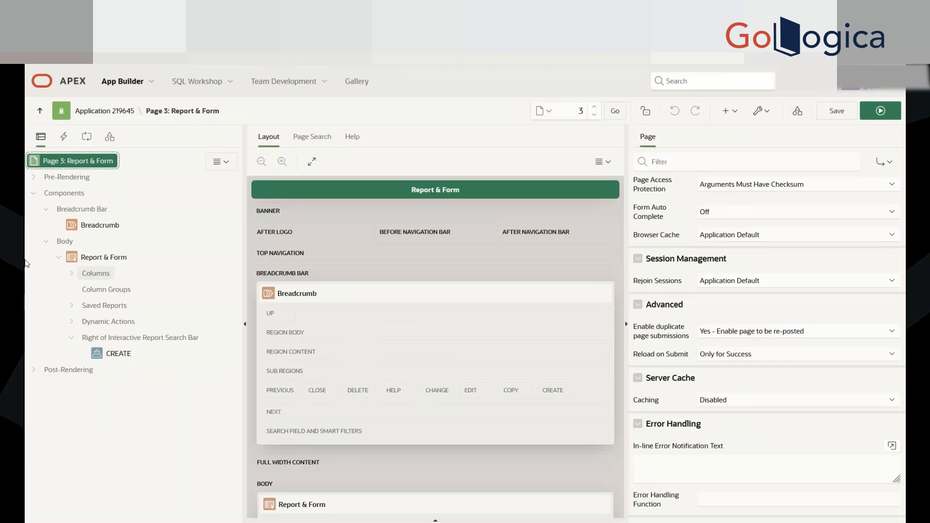
Step: Examine the Report & Form region's properties, including its type, source, layout, appearance, security and customization settings
left_click(85, 261)
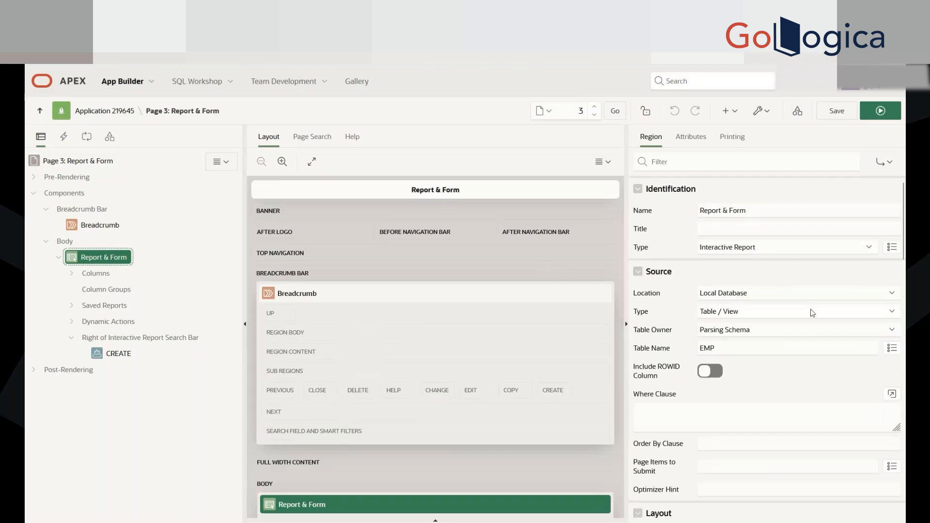
scroll(767, 252, "down", 4)
scroll(712, 274, "up", 4)
scroll(774, 396, "down", 8)
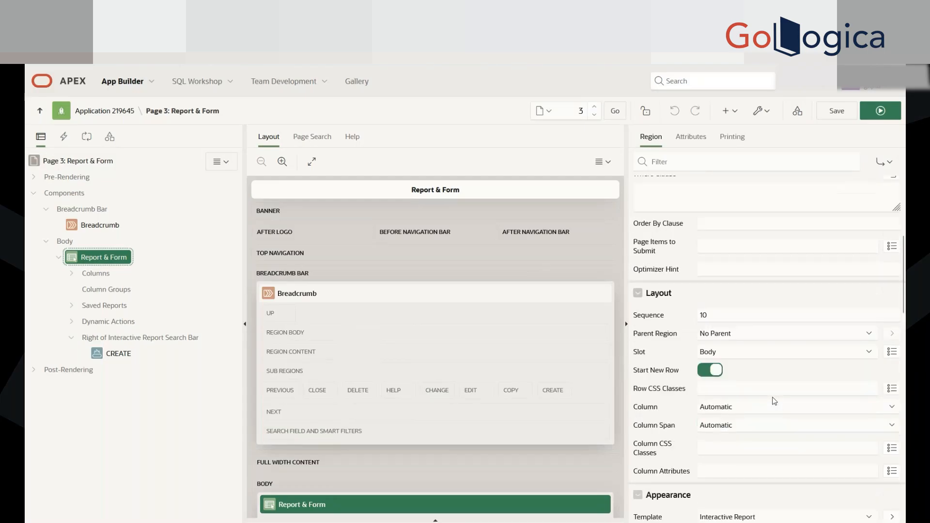
scroll(773, 392, "down", 5)
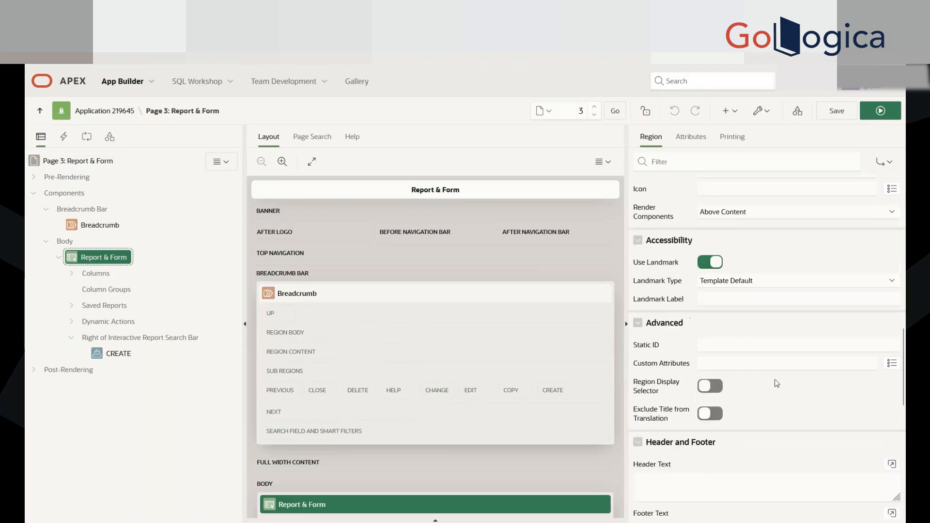
scroll(777, 382, "down", 5)
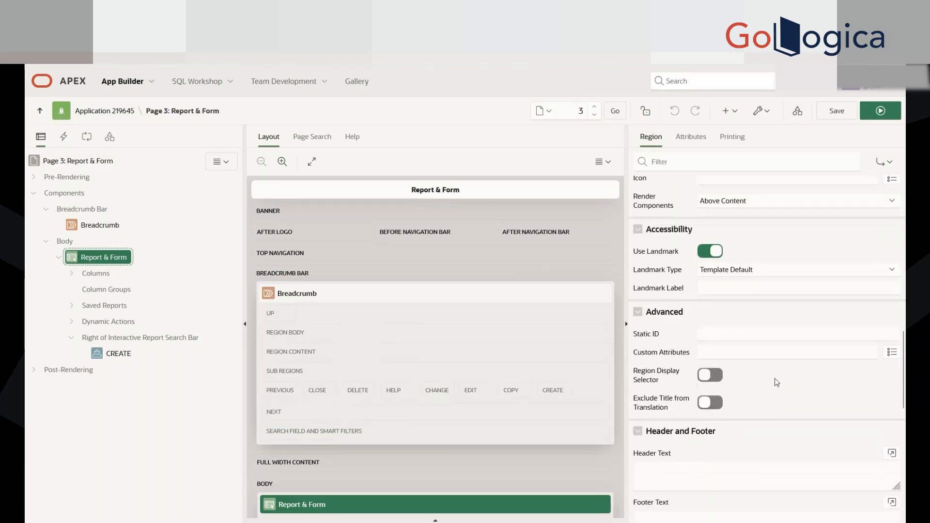
scroll(756, 448, "down", 7)
scroll(789, 452, "up", 10)
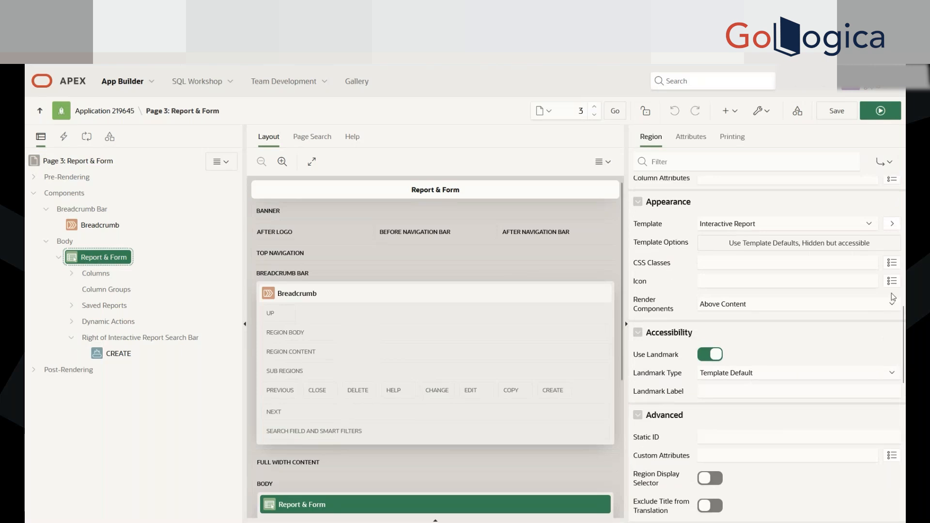
scroll(836, 348, "up", 5)
scroll(788, 484, "down", 5)
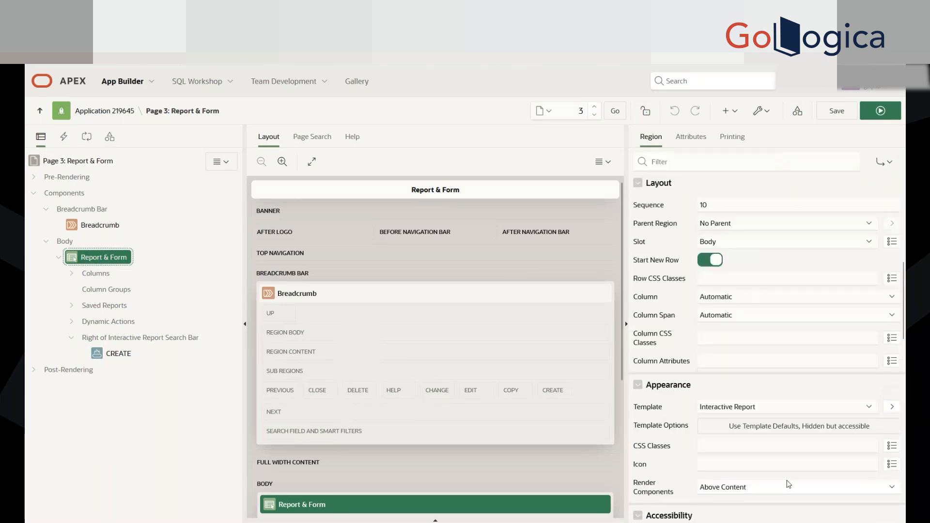
scroll(784, 305, "down", 10)
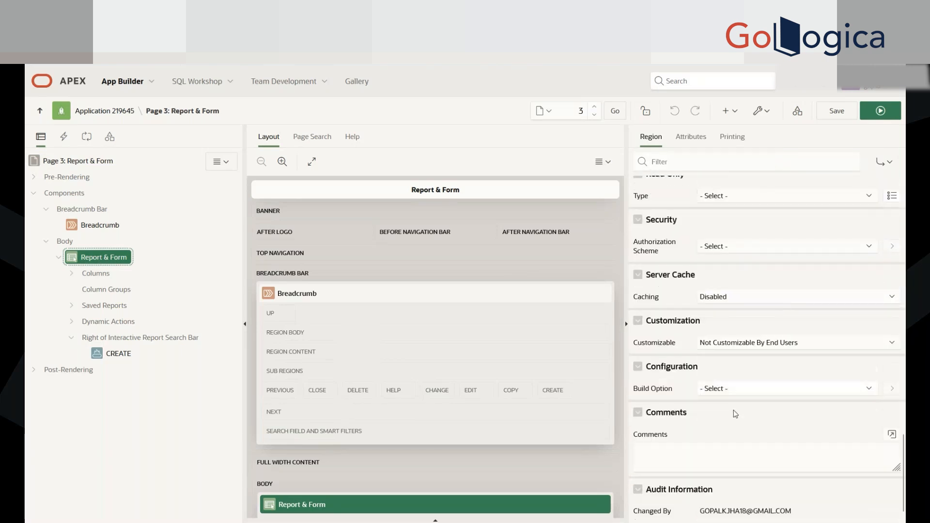
scroll(758, 404, "up", 10)
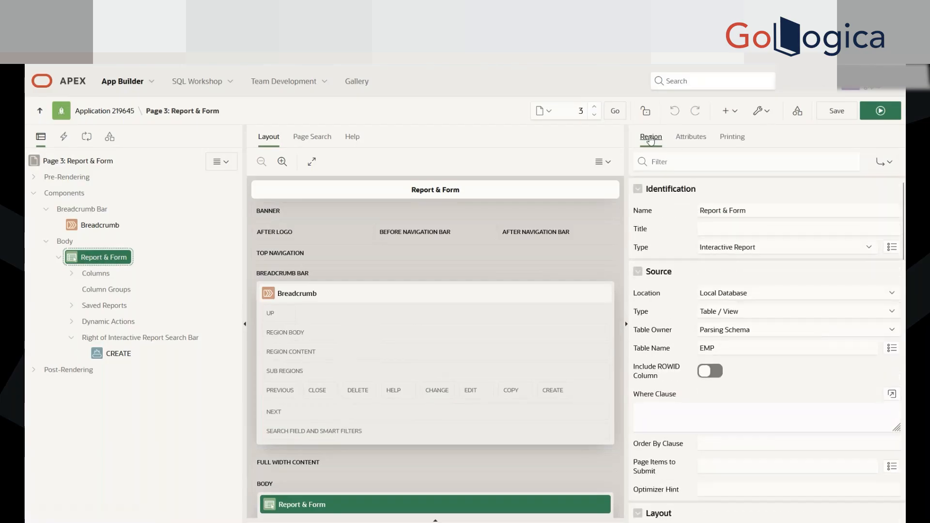
Step: Compare the Report & Form region's general properties with its attributes, such as link column and pagination
left_click(680, 140)
left_click(648, 138)
left_click(690, 140)
left_click(651, 137)
left_click(691, 138)
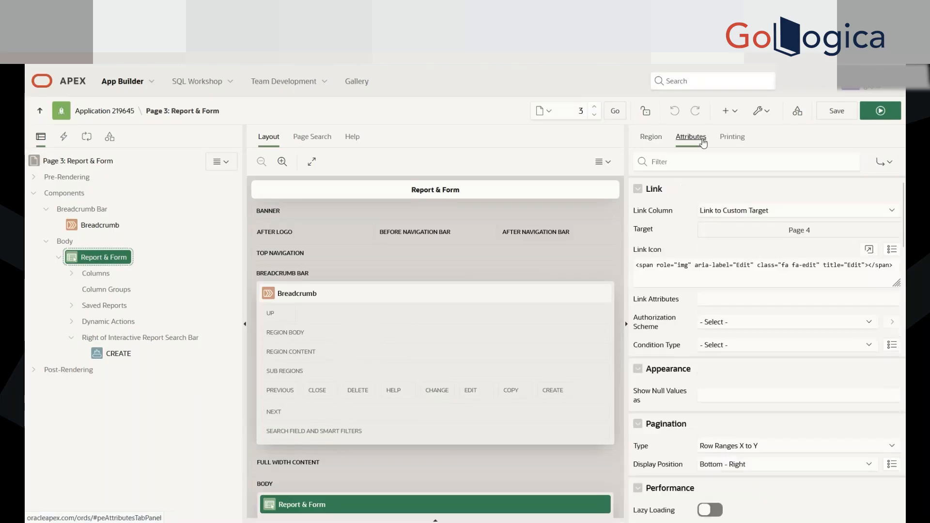
scroll(775, 385, "down", 10)
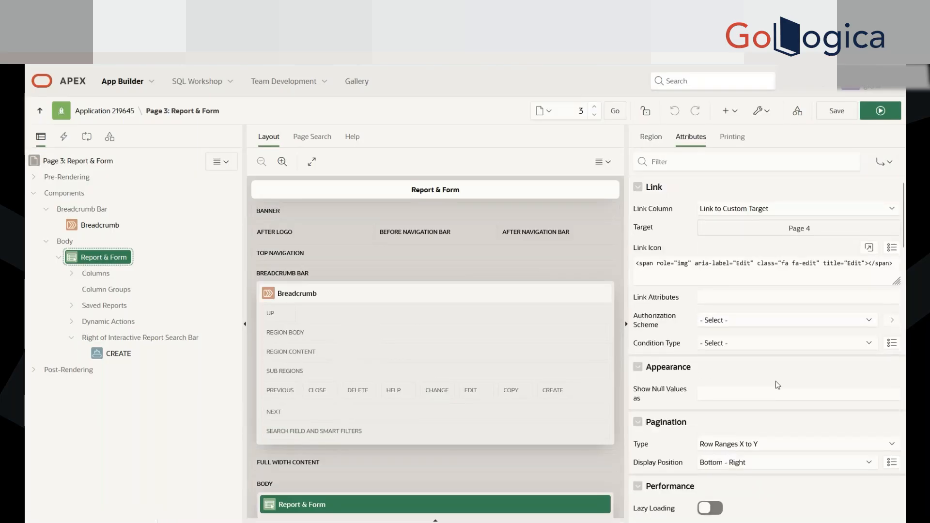
left_click(651, 136)
scroll(784, 358, "down", 10)
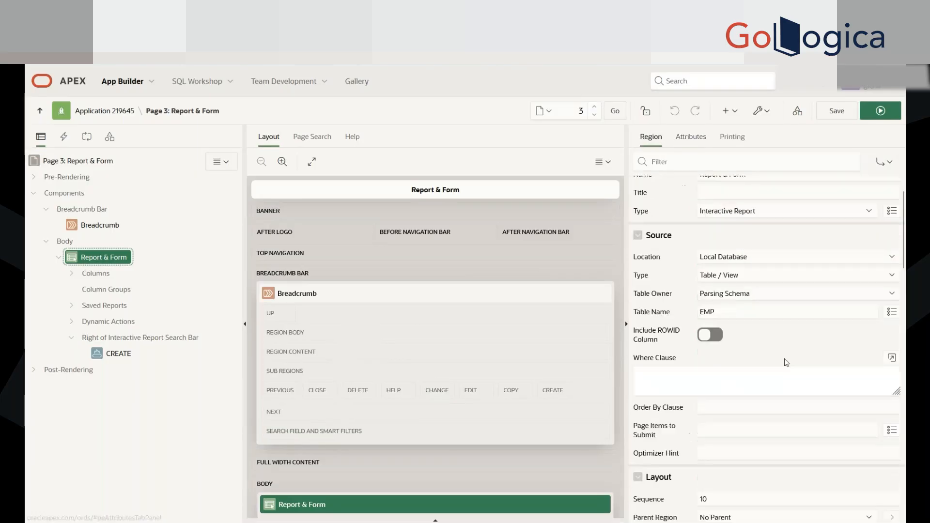
scroll(784, 367, "up", 10)
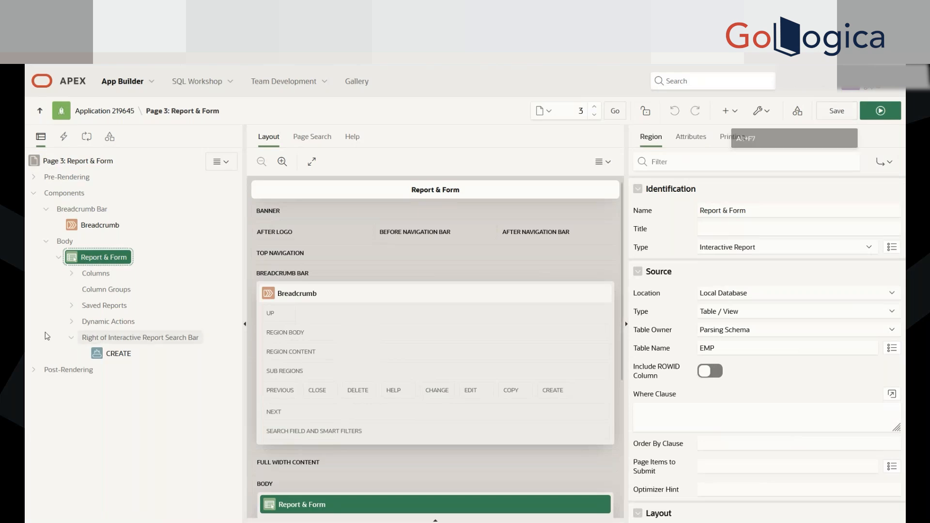
Step: Examine the CREATE button's properties, including its slot, appearance, and the action and target page under Behavior
left_click(107, 356)
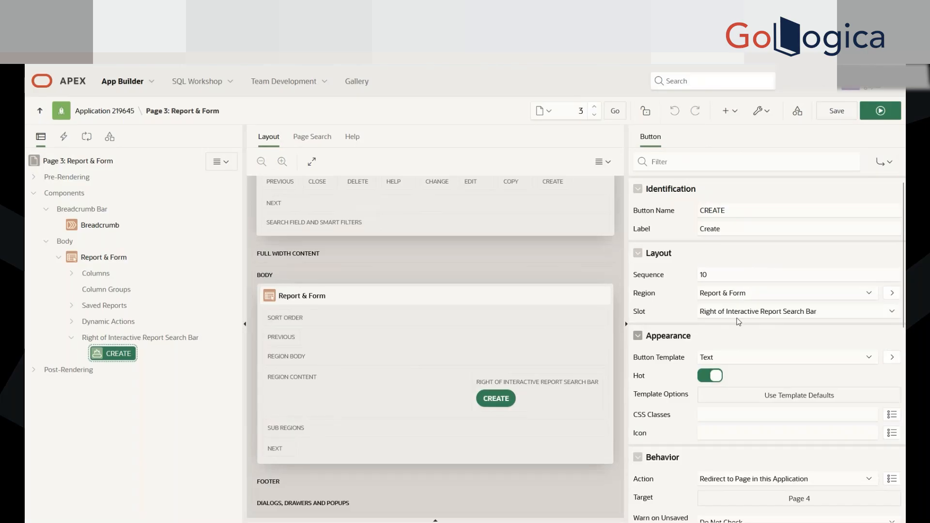
scroll(775, 387, "down", 1)
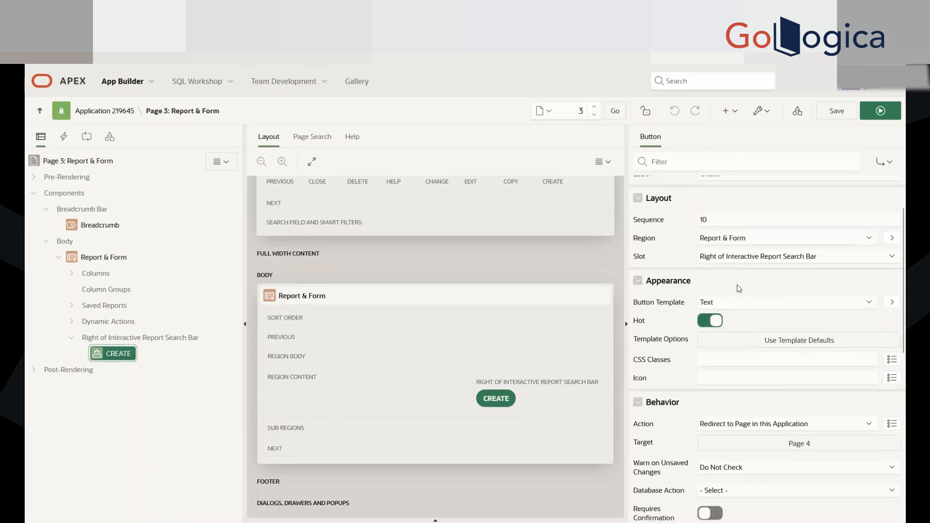
scroll(779, 376, "down", 1)
scroll(775, 373, "down", 3)
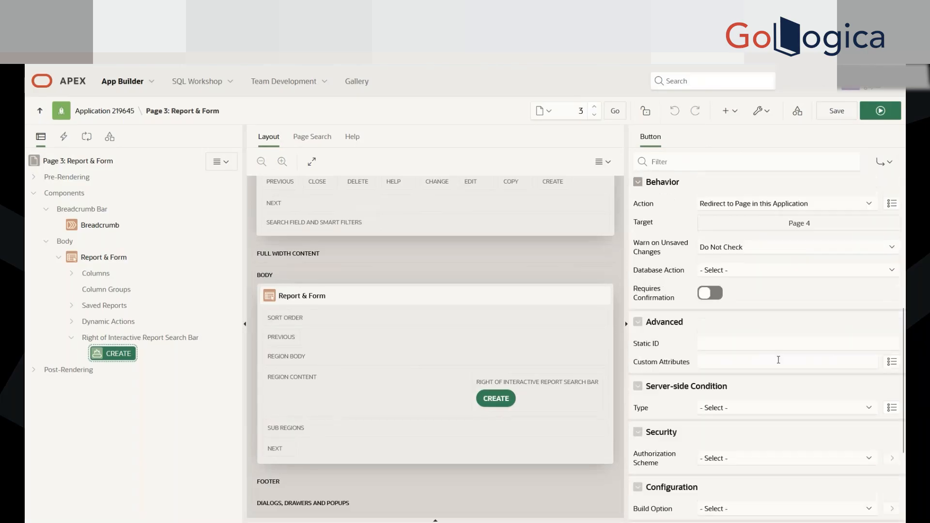
scroll(726, 291, "up", 1)
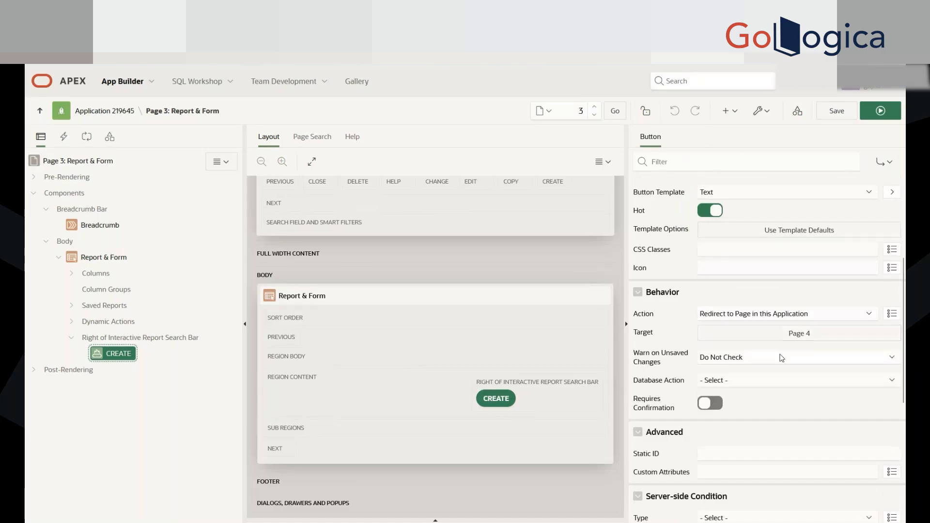
Step: Examine the CREATE button's remaining properties, from Behavior and Advanced through Server-side Condition, Security, Configuration and Comments
scroll(783, 354, "down", 2)
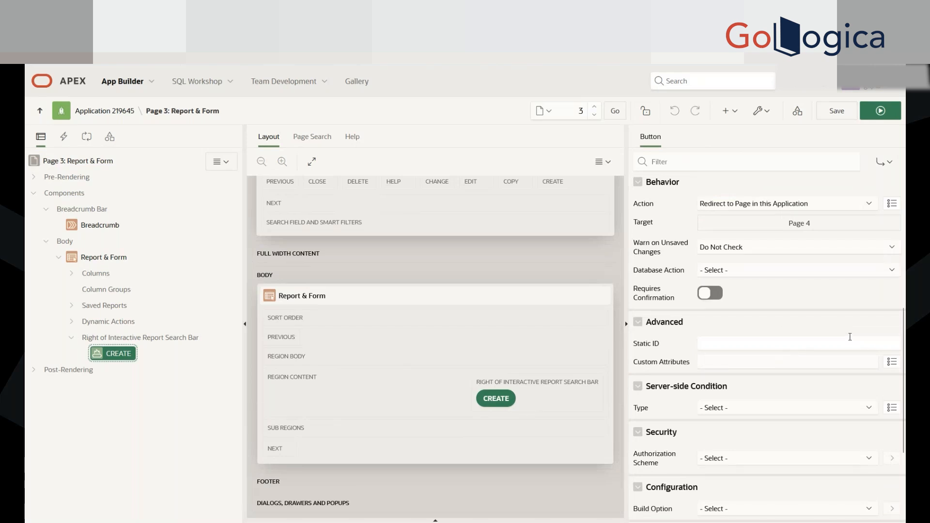
scroll(849, 337, "down", 3)
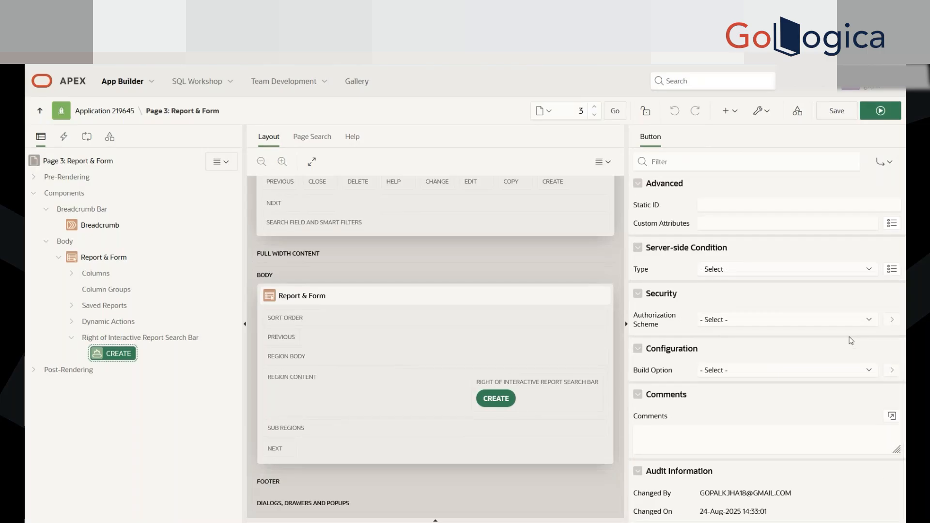
scroll(852, 339, "up", 10)
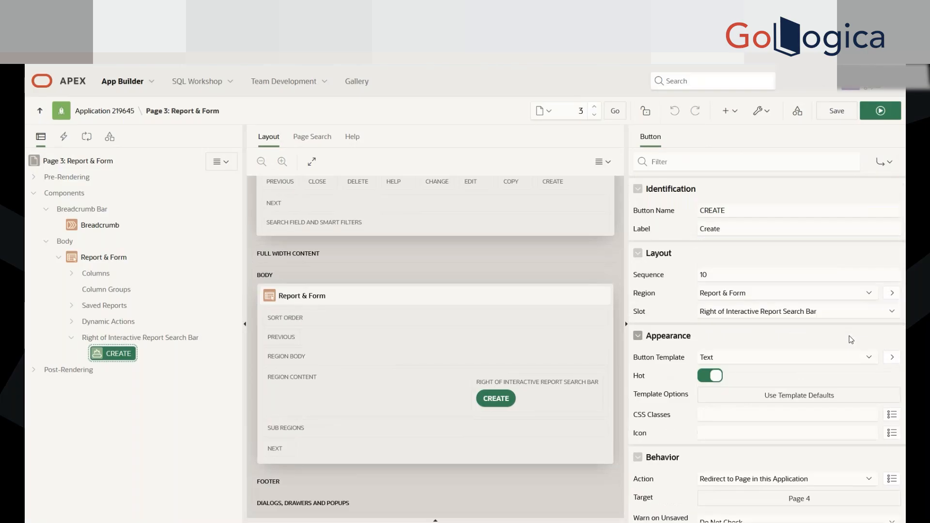
Step: Select page 3's Breadcrumb region and compare the titles on the running Classic Report and Report & Form pages
left_click(87, 226)
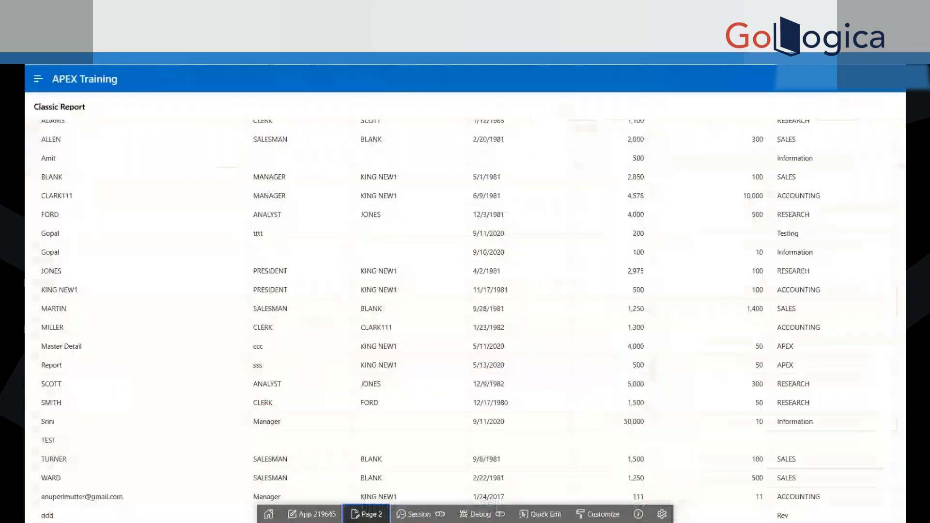
scroll(347, 155, "up", 2)
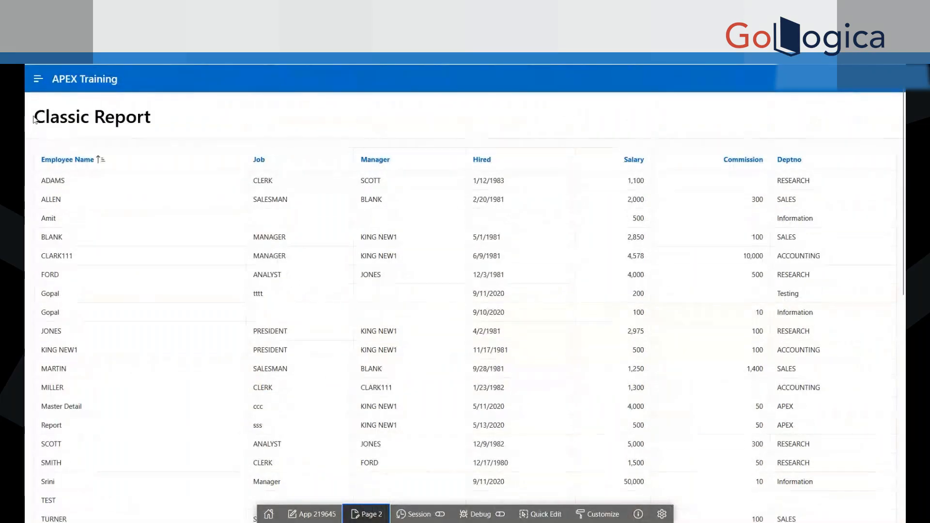
left_click_drag(34, 120, 433, 129)
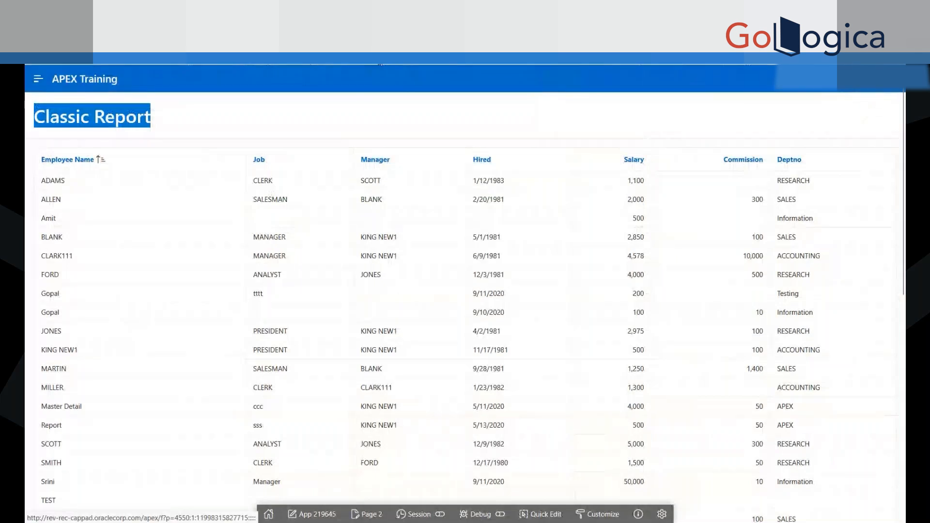
key("ctrl+Tab")
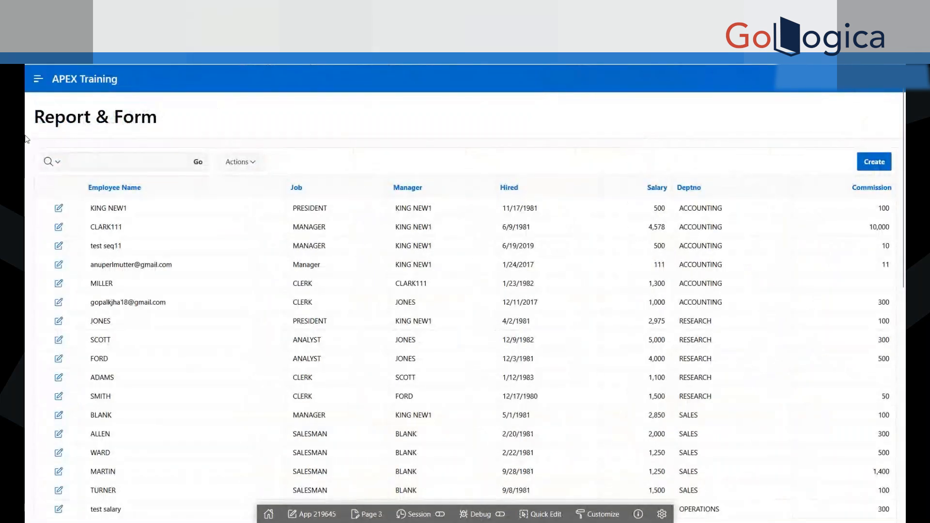
left_click_drag(30, 117, 218, 118)
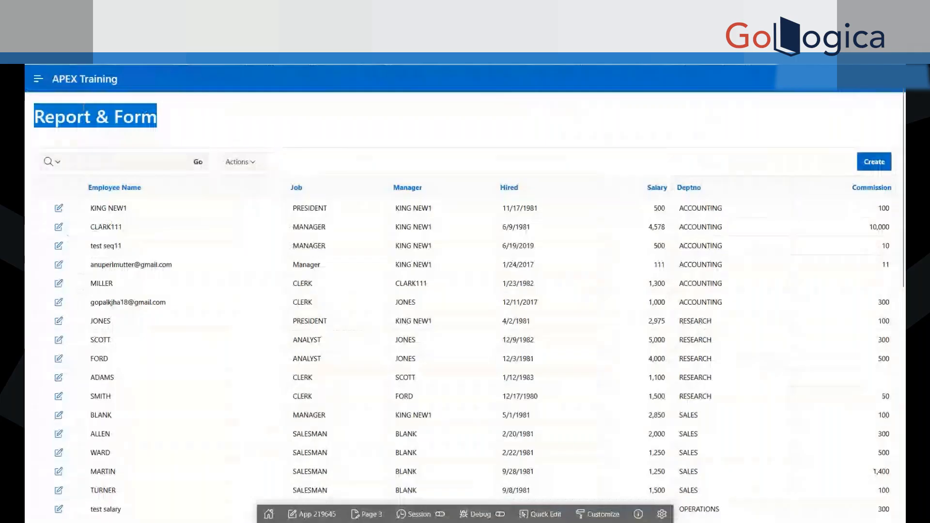
left_click(178, 125)
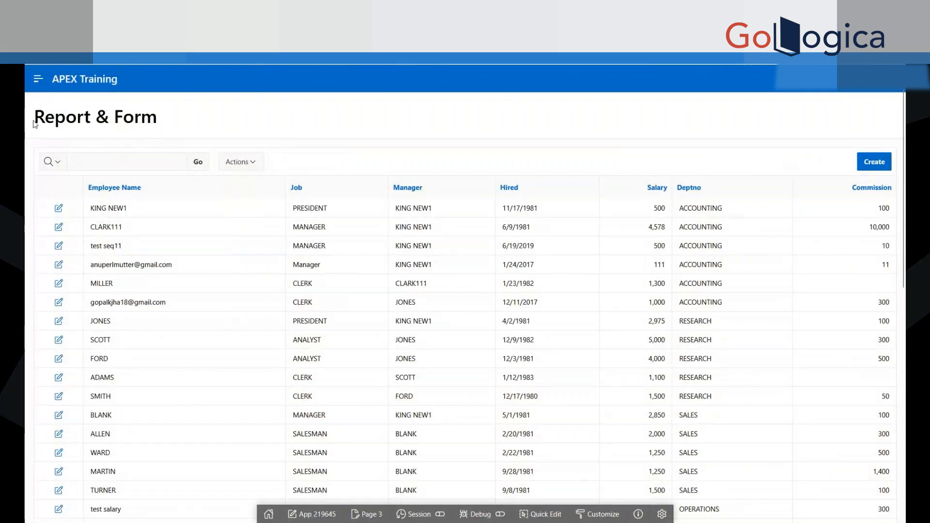
Step: Compare the running page's Report & Form title with the page 3 name shown in Page Designer's navigation path
left_click_drag(35, 118, 232, 123)
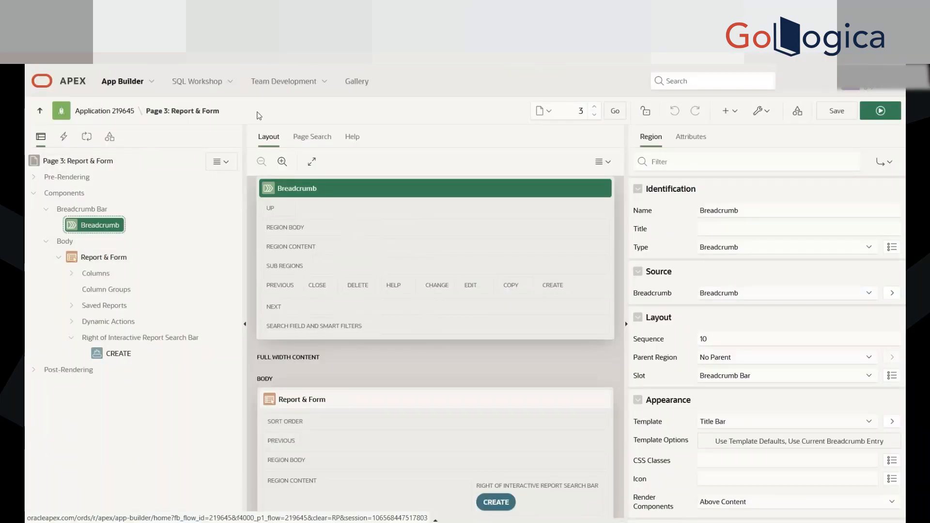
left_click_drag(219, 111, 145, 111)
left_click(234, 114)
left_click_drag(236, 114, 150, 113)
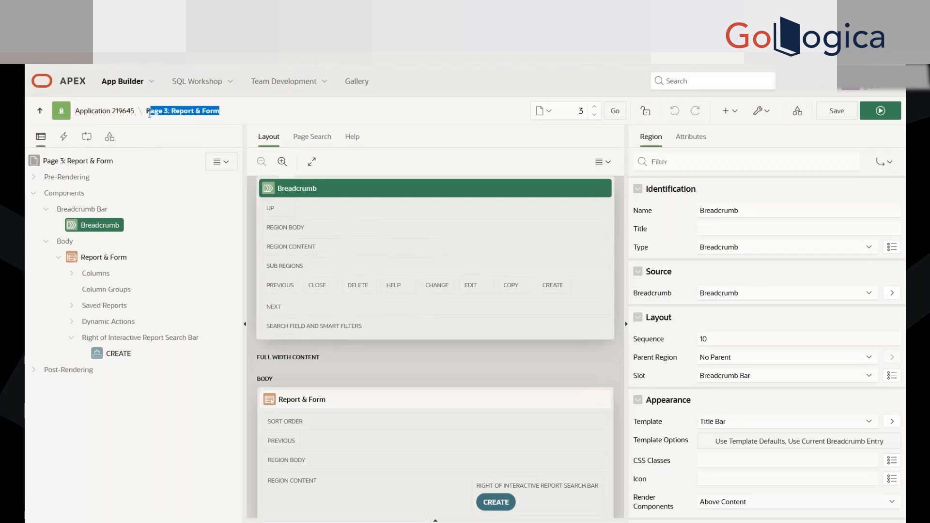
Step: Return to the APEX Training application's home page, open page 3, Report & Form, and run it to point out its title
left_click(105, 114)
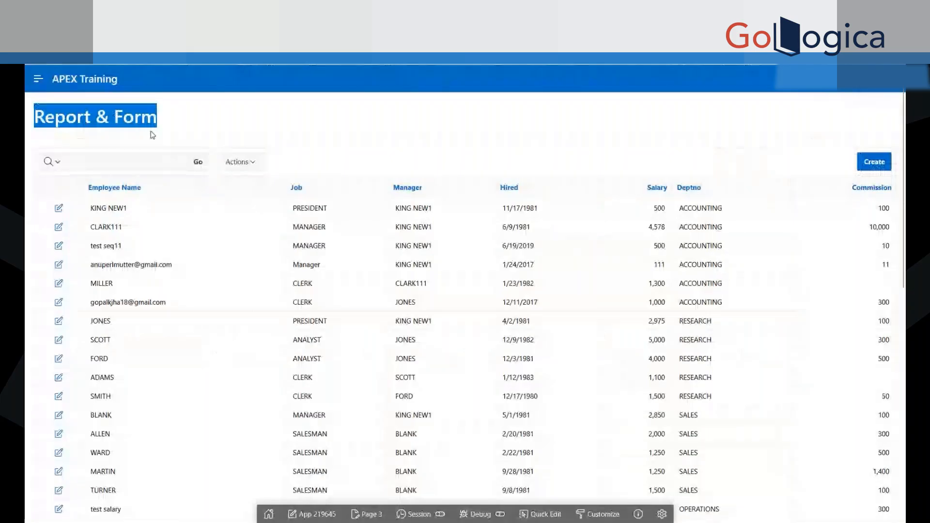
left_click(108, 122)
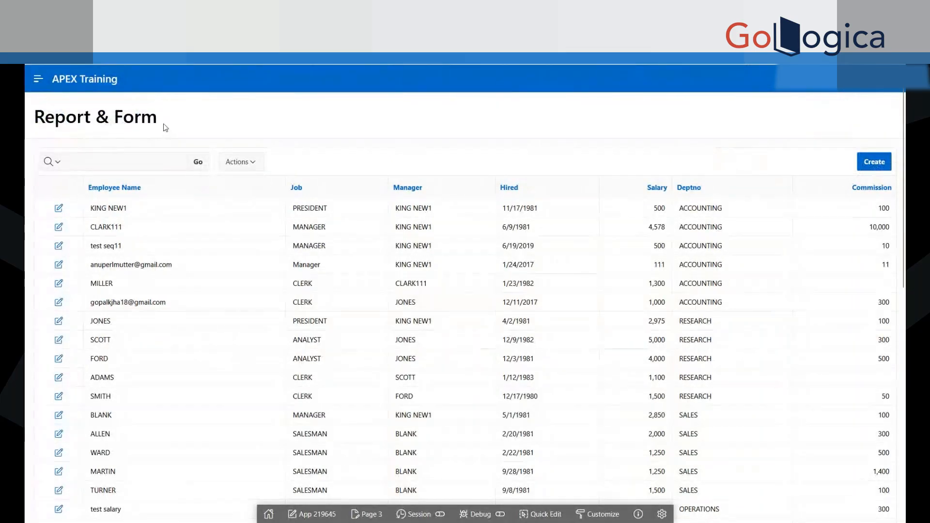
left_click(138, 14)
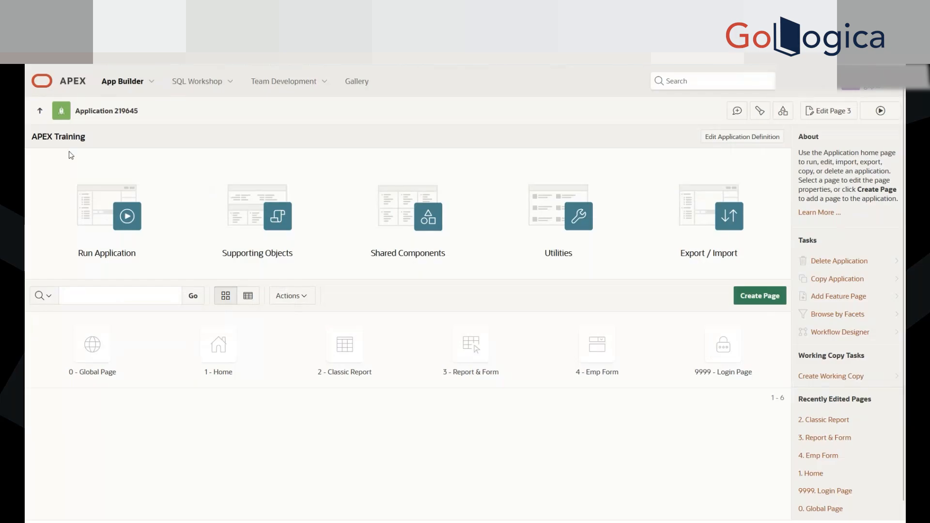
left_click(459, 356)
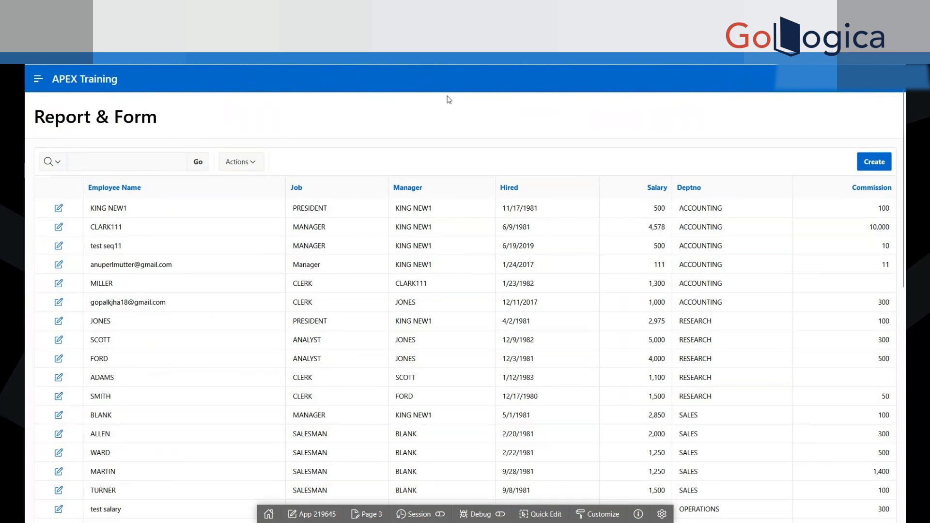
scroll(619, 316, "down", 7)
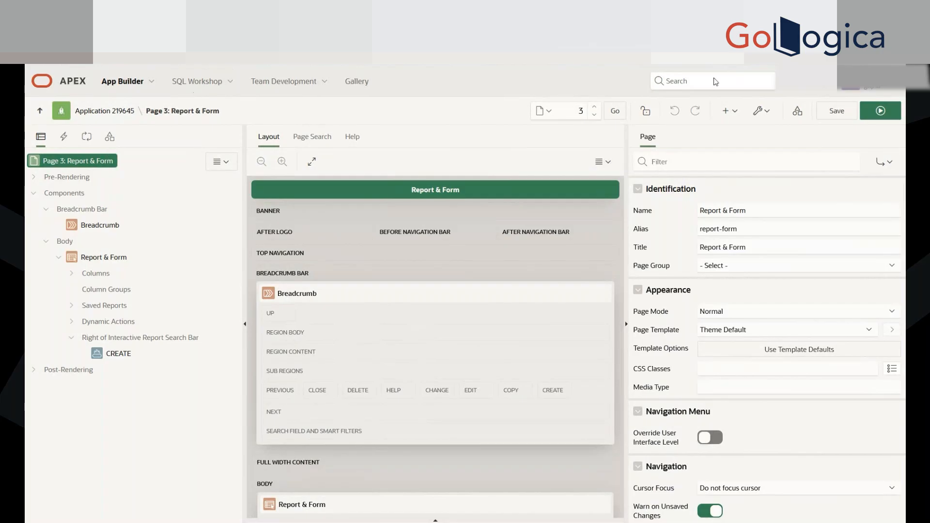
left_click(880, 111)
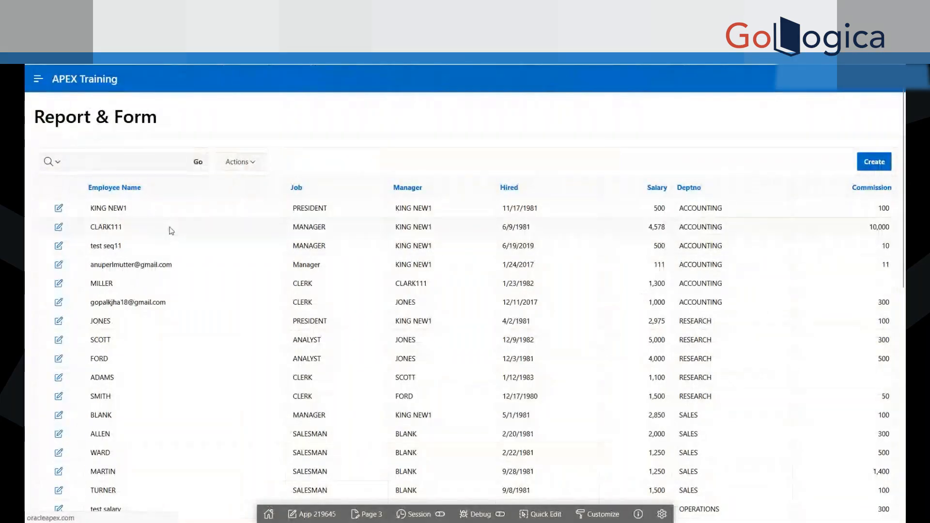
left_click_drag(32, 125, 157, 119)
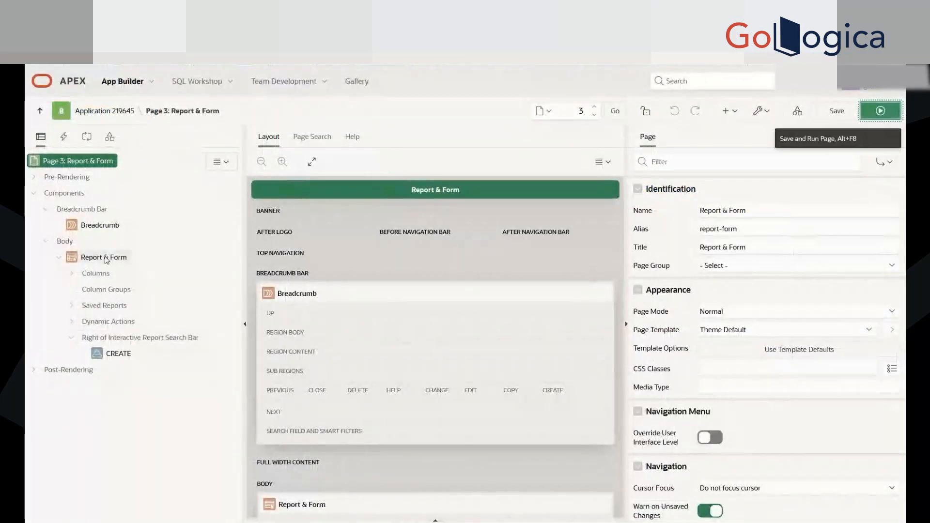
Step: Select the Report & Form region and look through page 3's dynamic actions and processing trees
left_click(103, 258)
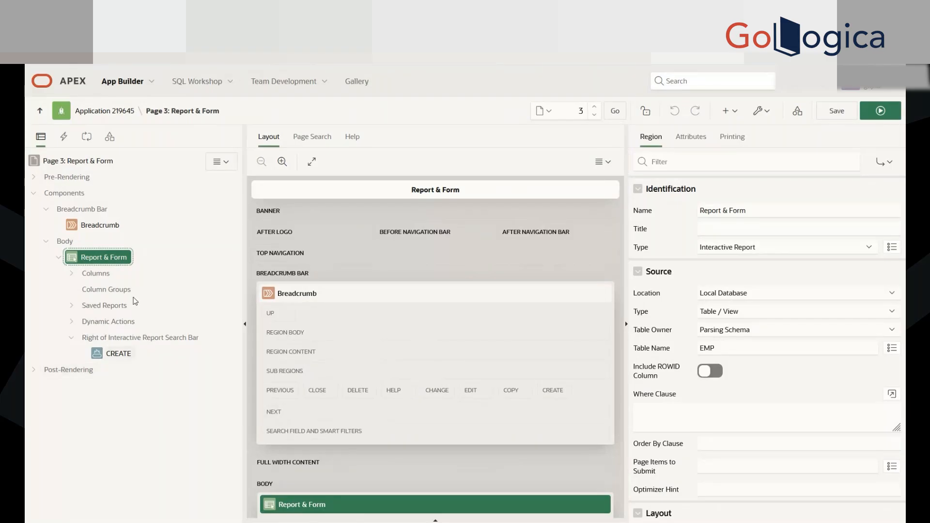
left_click(63, 137)
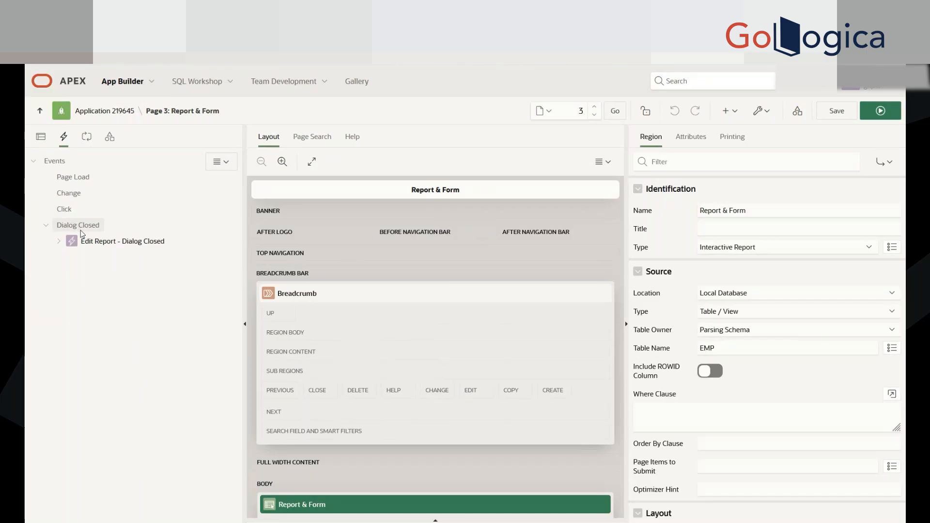
left_click(88, 140)
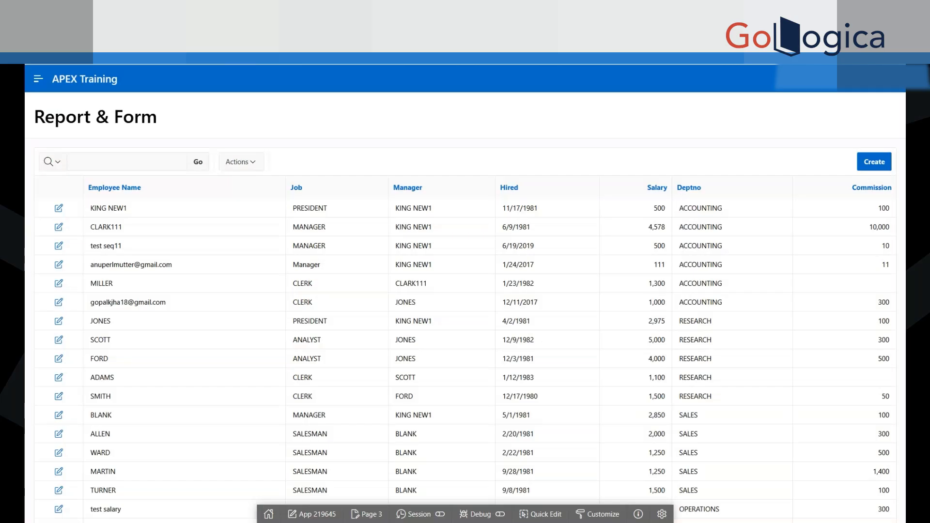
Step: Bring up the blank Emp Form from the running report, look over its Ename, Job and Mgr fields, and open page 4 in Page Designer
left_click(865, 159)
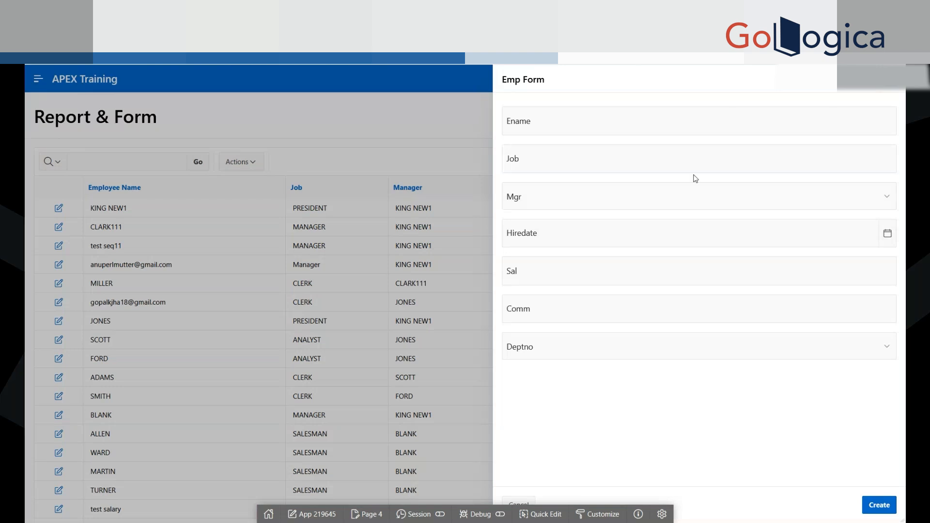
left_click(371, 514)
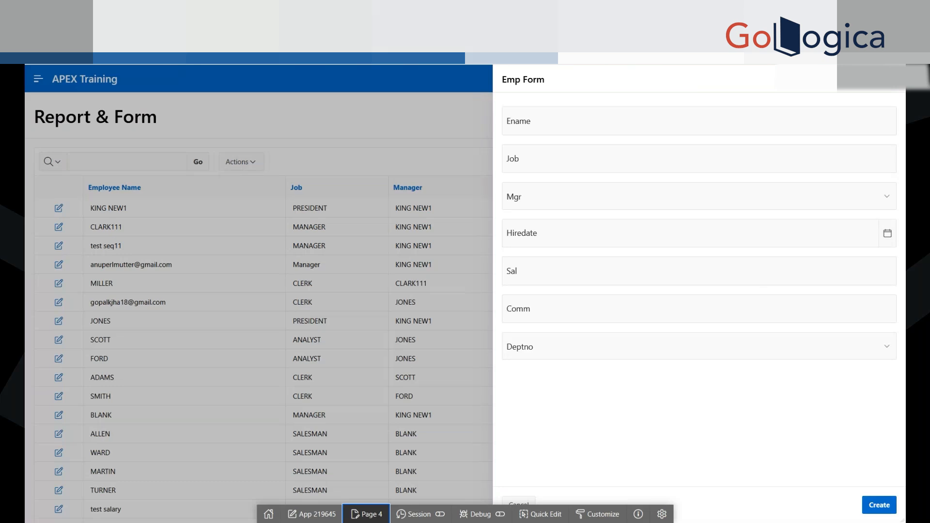
left_click(377, 515)
left_click(558, 120)
left_click(550, 154)
left_click(535, 201)
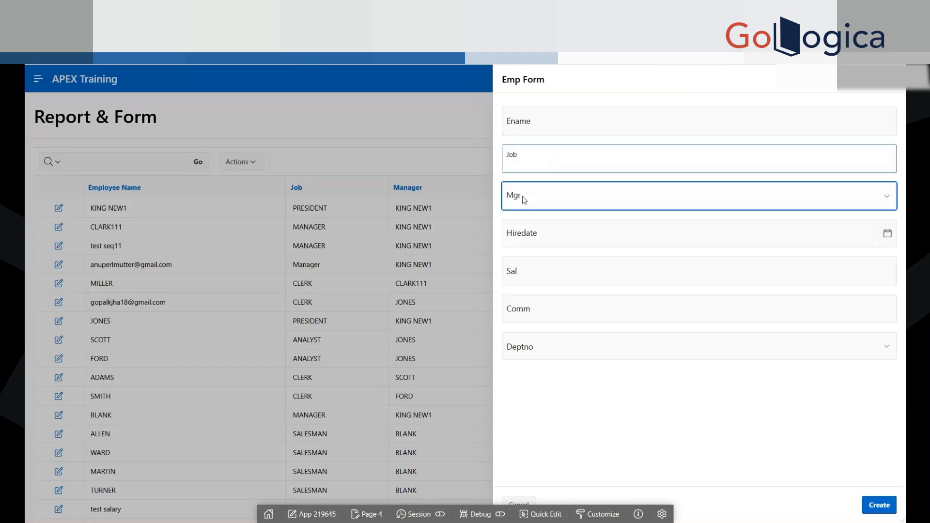
left_click(593, 82)
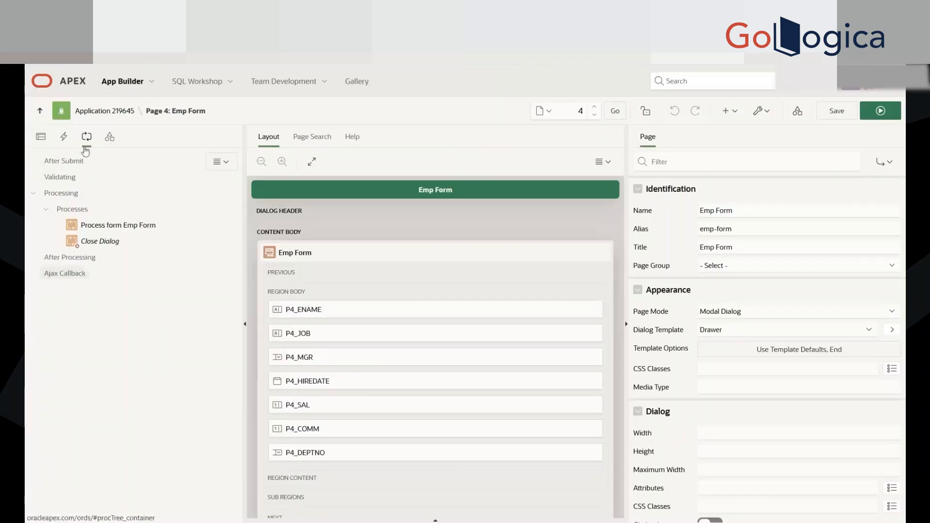
Step: Examine the properties of page 4's two processes, Process form Emp Form and Close Dialog, including the server-side condition
left_click(81, 228)
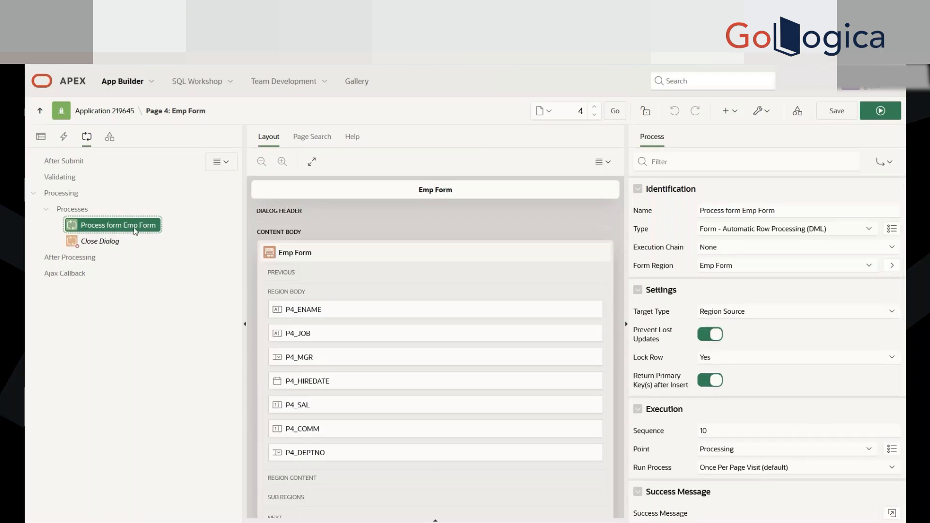
scroll(790, 398, "down", 10)
scroll(799, 416, "up", 10)
left_click(107, 242)
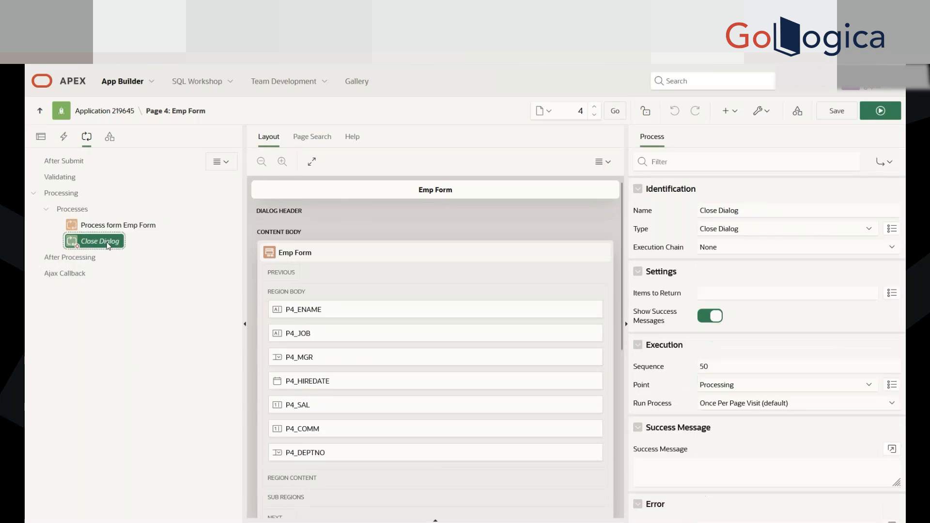
scroll(827, 321, "down", 8)
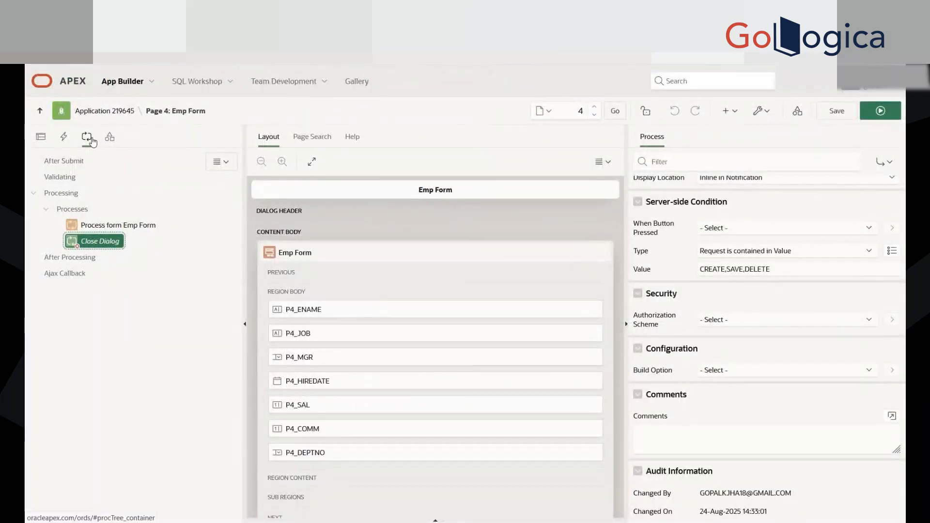
Step: Compare page 4's rendering, dynamic actions and processing trees, finishing on the rendering tree with the form's items and buttons
left_click(41, 139)
left_click(64, 137)
left_click(86, 136)
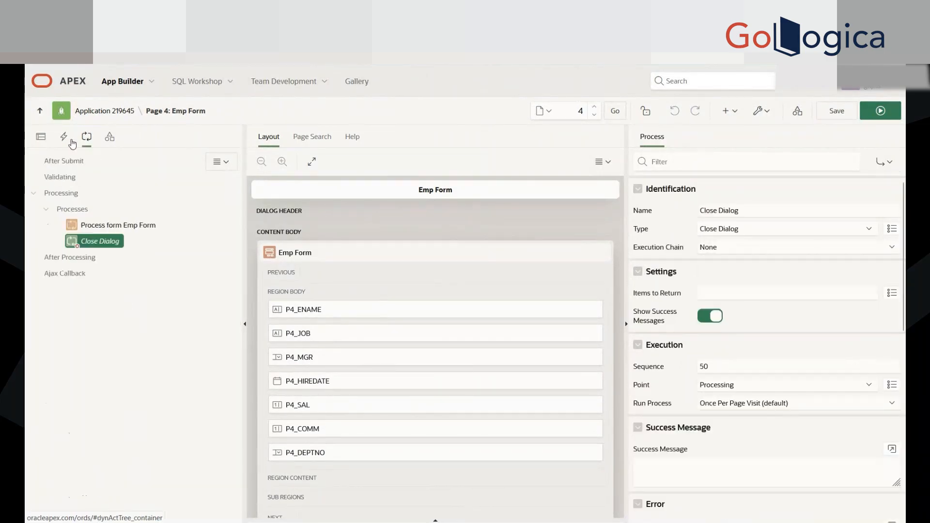
left_click(42, 139)
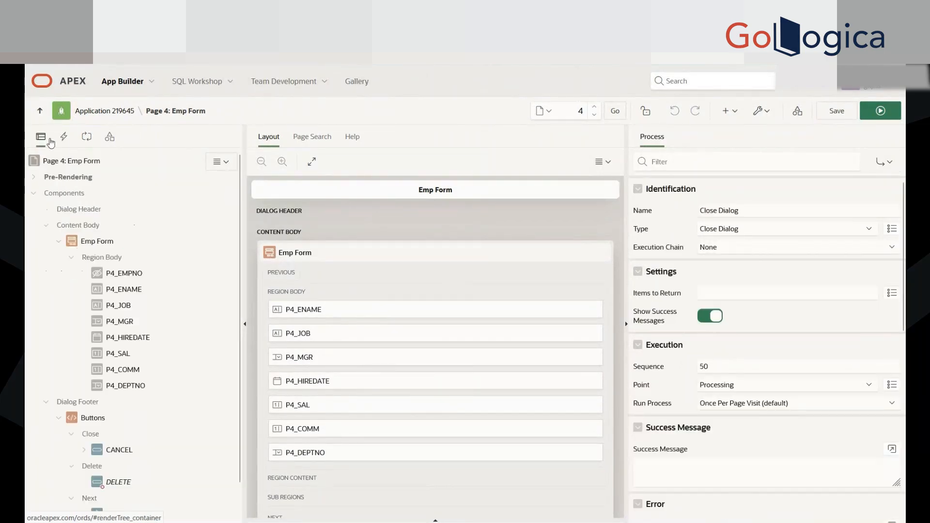
left_click(63, 137)
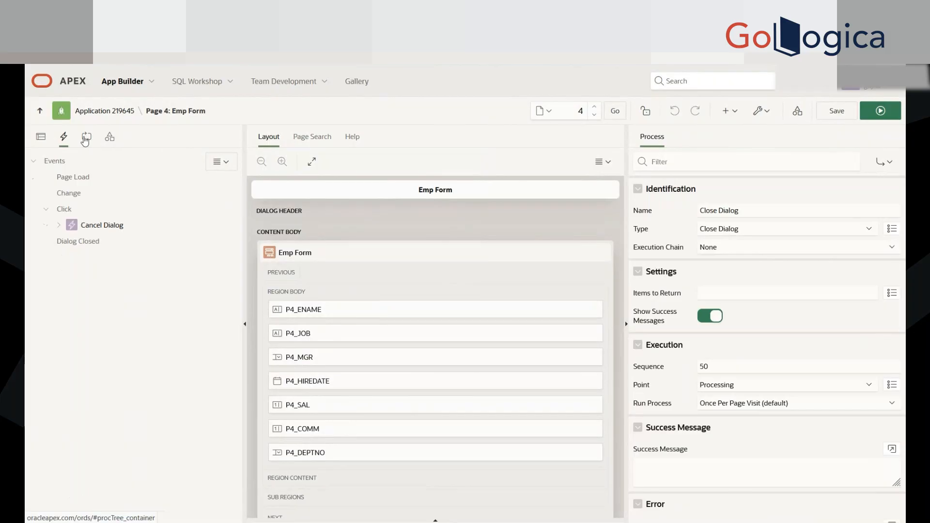
left_click(85, 138)
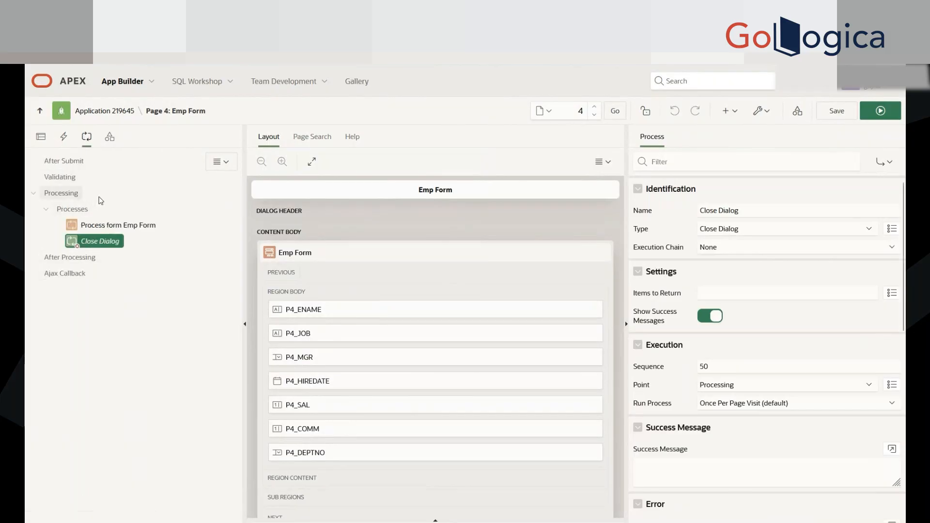
left_click(41, 136)
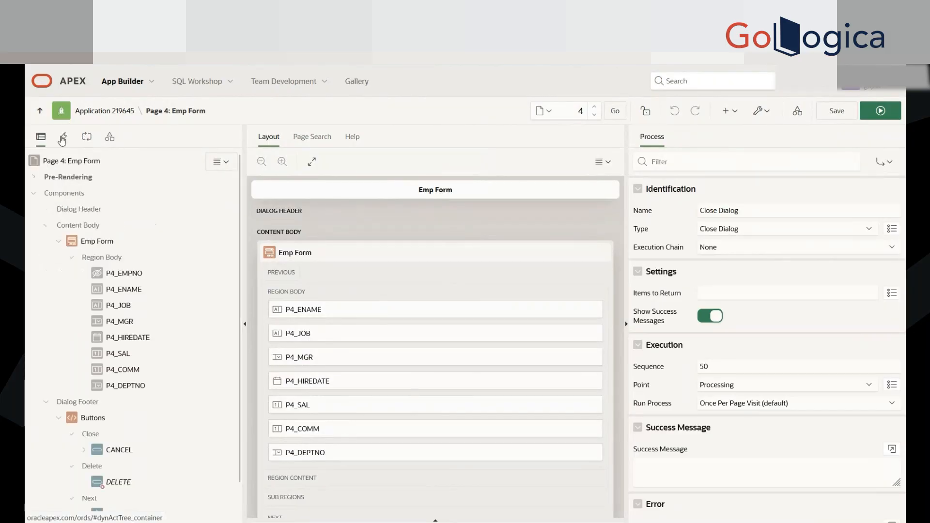
left_click(63, 138)
left_click(86, 138)
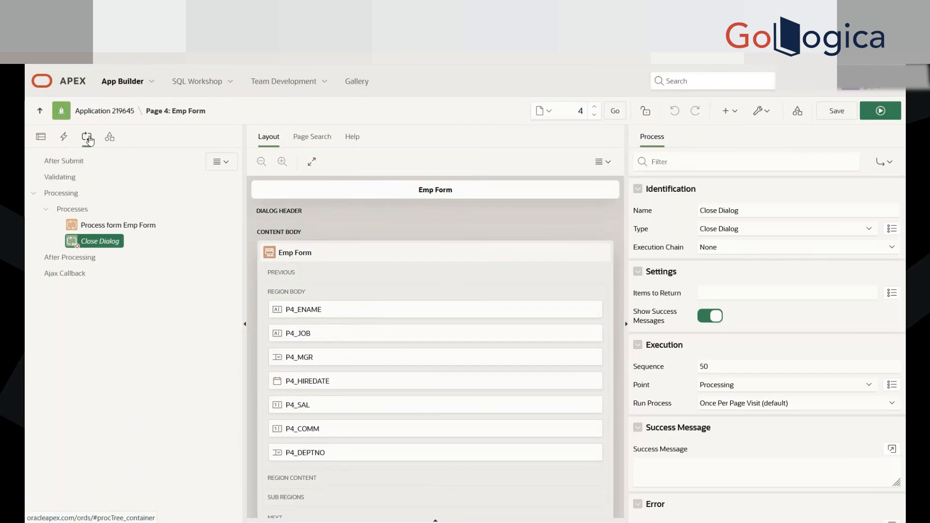
left_click(41, 137)
left_click(64, 138)
left_click(41, 138)
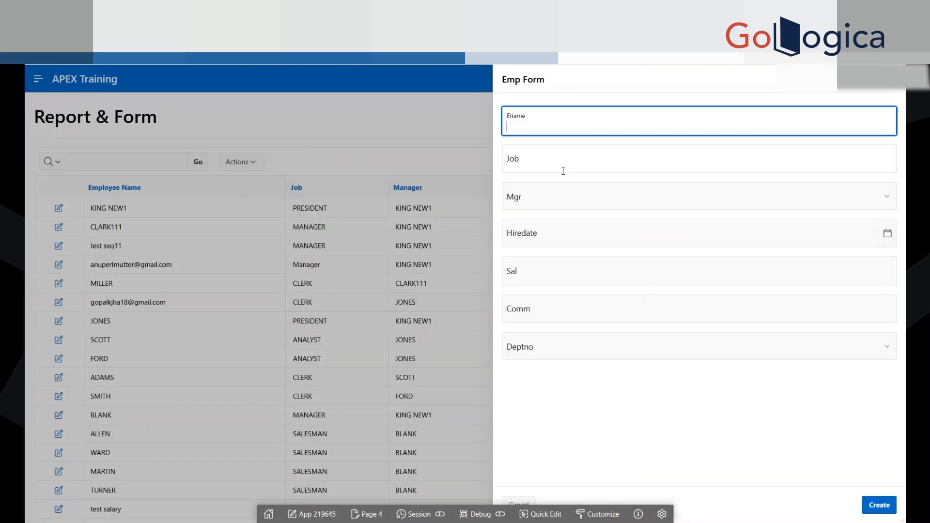
Step: Review the Mgr select list and its neighbouring fields on the Emp Form in the running application
left_click(562, 170)
left_click(554, 192)
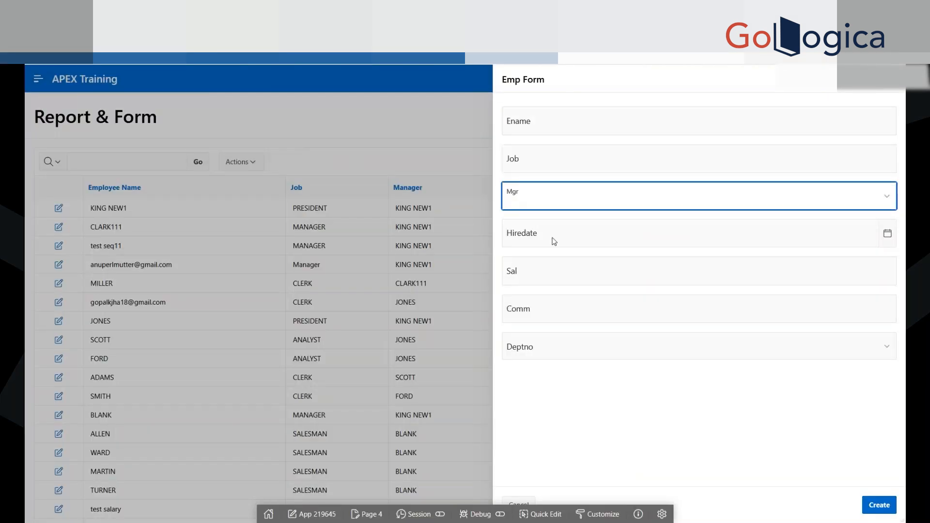
left_click(573, 139)
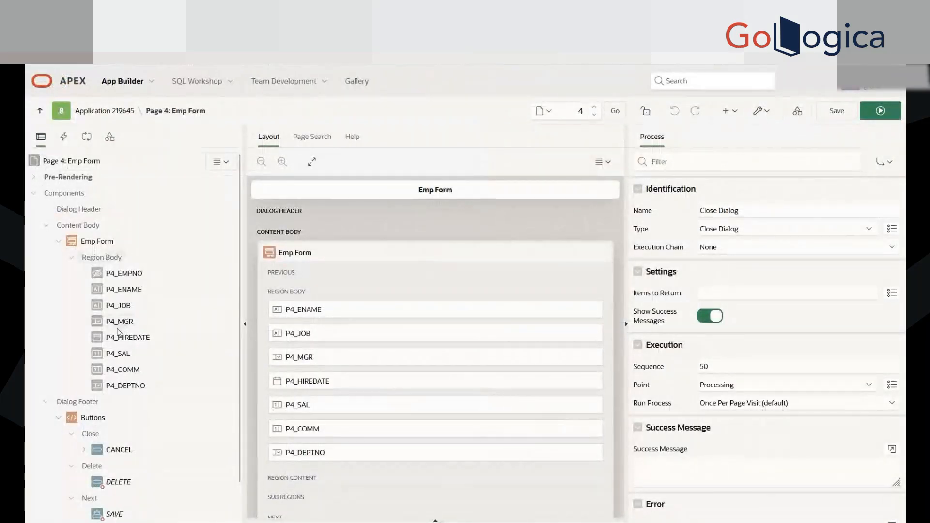
Step: Go through page 4's form items between P4_EMPNO and P4_DEPTNO and compare their item types and labels
left_click(125, 385)
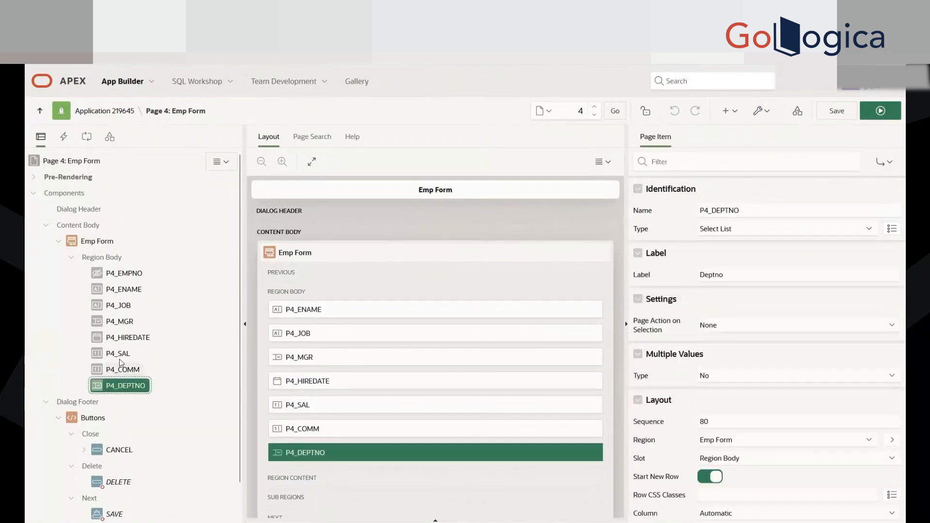
left_click(117, 353)
left_click(122, 369)
left_click(124, 337)
left_click(121, 321)
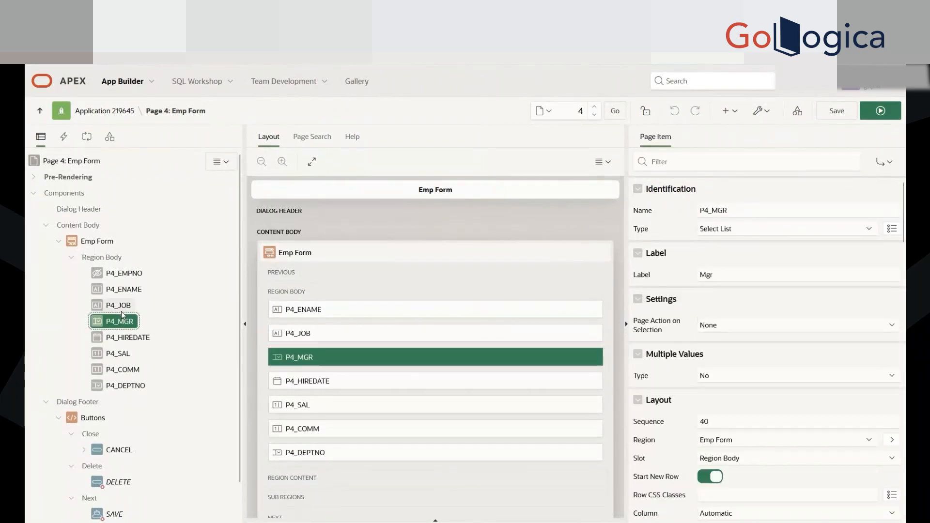
left_click(121, 306)
left_click(123, 290)
left_click(123, 274)
left_click(119, 304)
left_click(120, 291)
left_click(119, 305)
left_click(124, 337)
left_click(120, 321)
Step: Examine P4_SAL's validation and source properties, and compare P4_HIREDATE's Date Picker settings with the Hiredate field in the running form
left_click(118, 354)
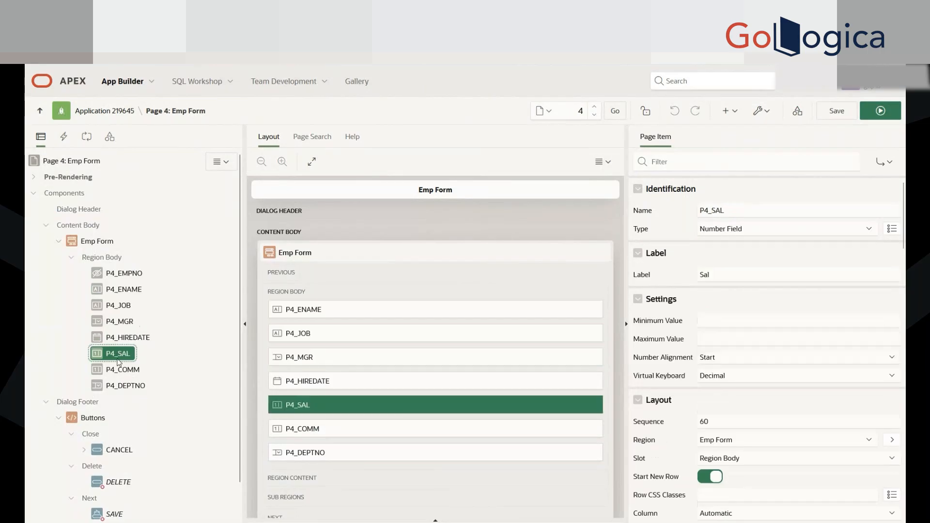
scroll(790, 385, "down", 3)
scroll(790, 385, "down", 10)
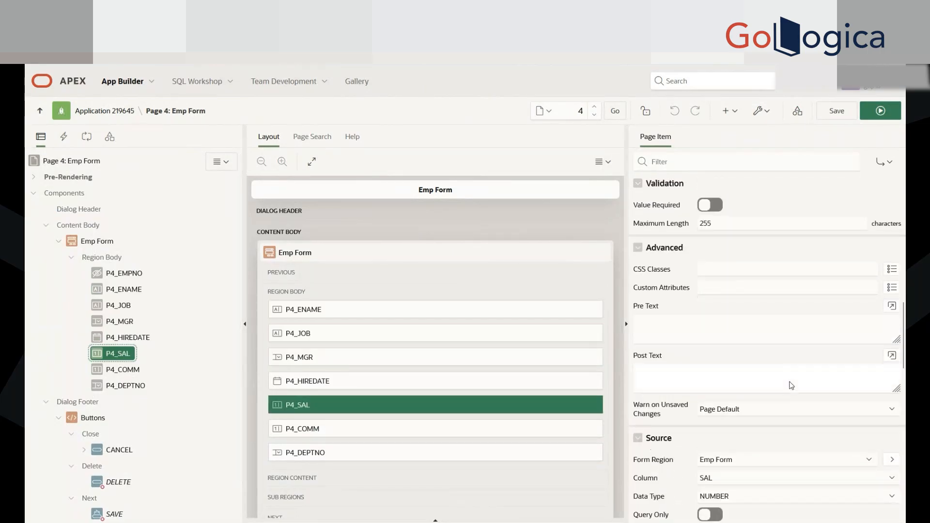
scroll(791, 386, "down", 3)
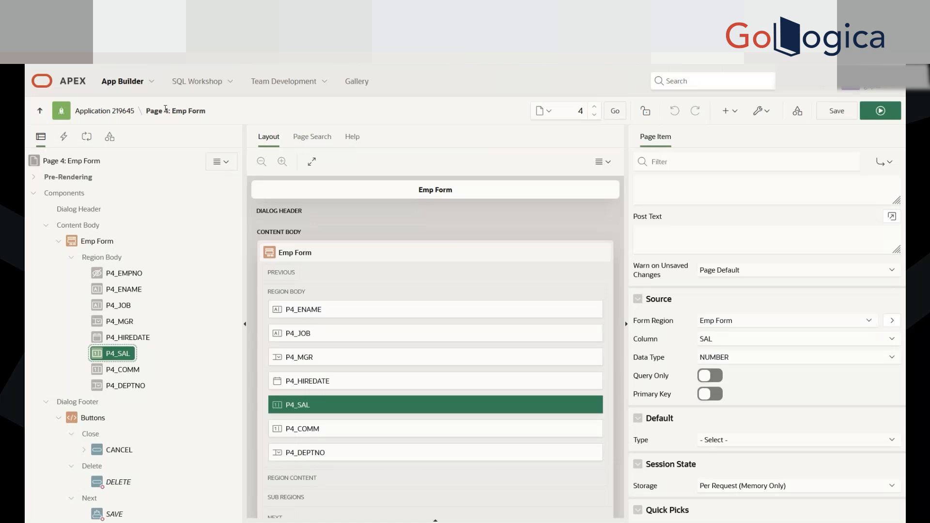
left_click(127, 337)
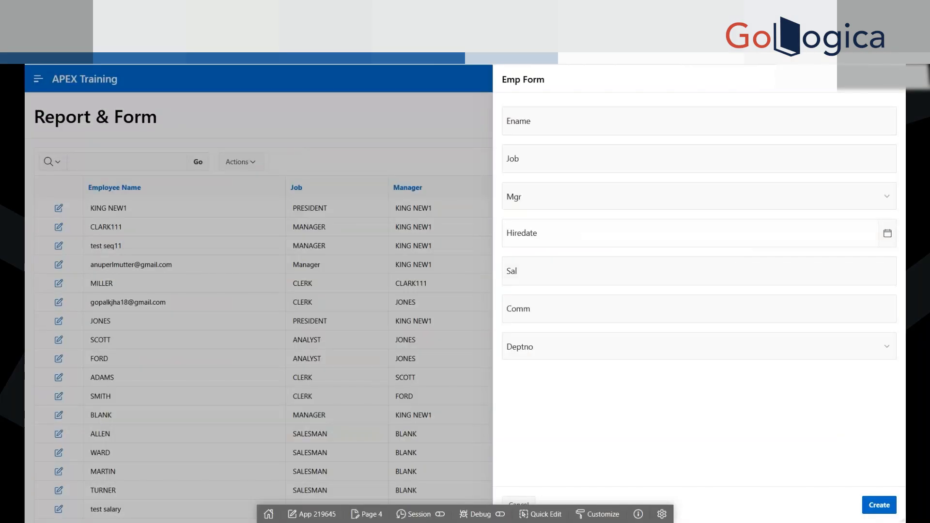
left_click(887, 233)
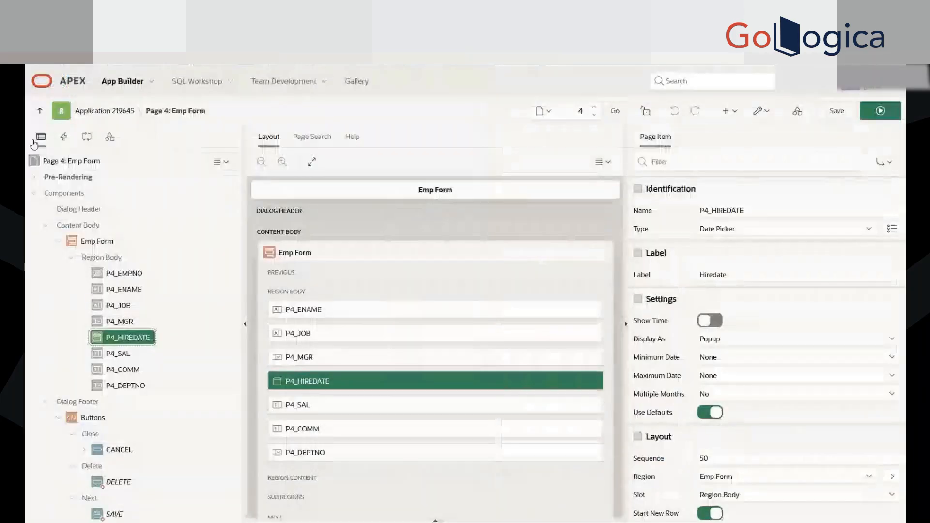
Step: Look through page 4's dynamic actions and processing trees, finishing on the shared components tree
left_click(64, 142)
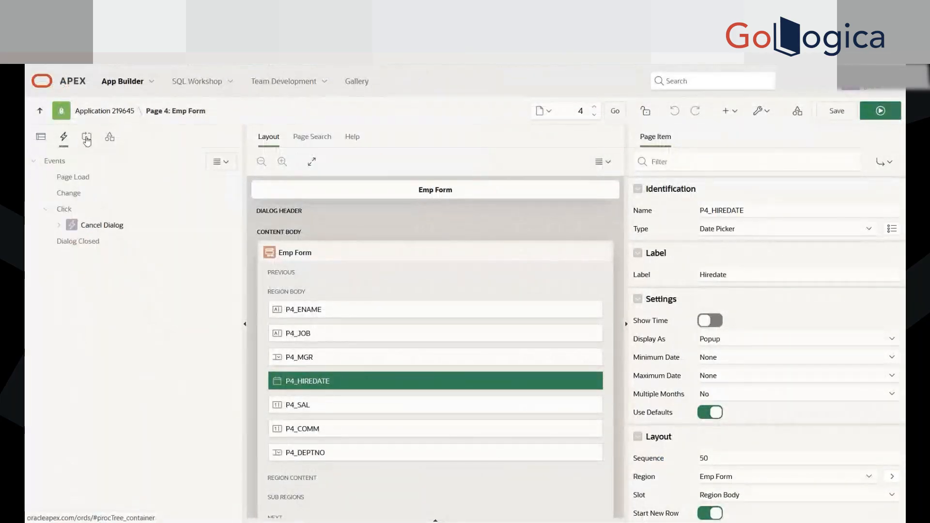
left_click(87, 141)
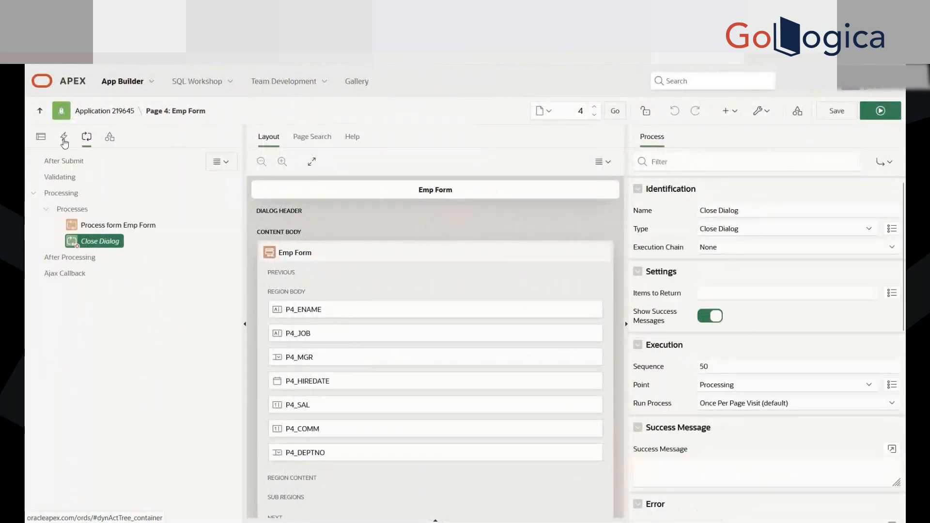
left_click(114, 141)
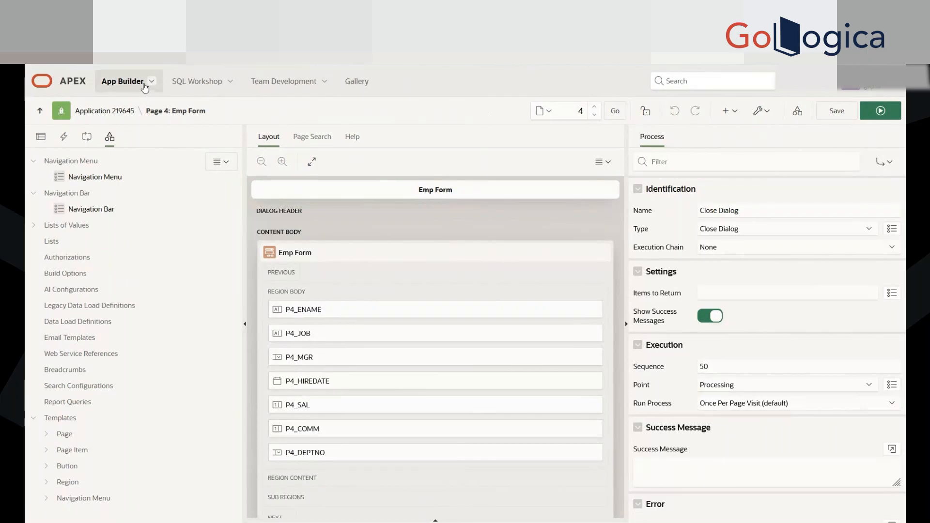
Step: View the application's Shared Components page by way of the application home, and return to editing page 4
left_click(105, 111)
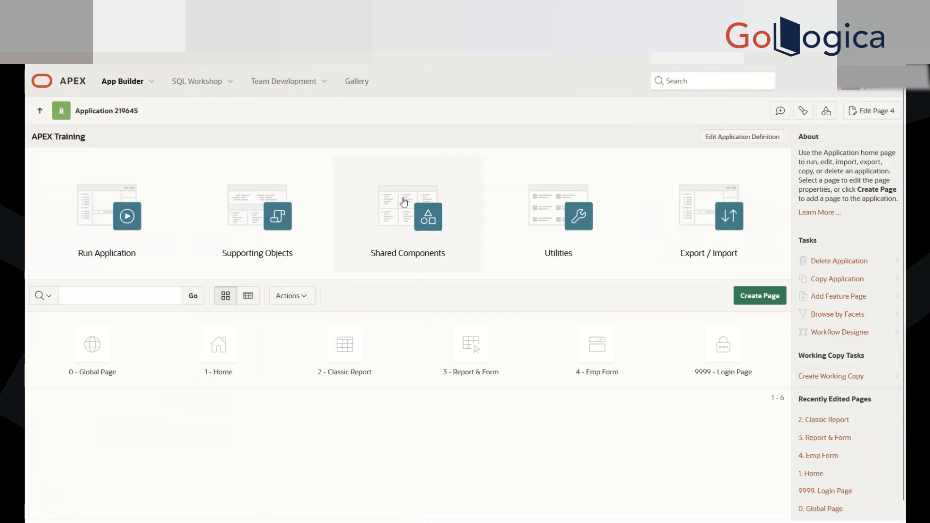
left_click(428, 232)
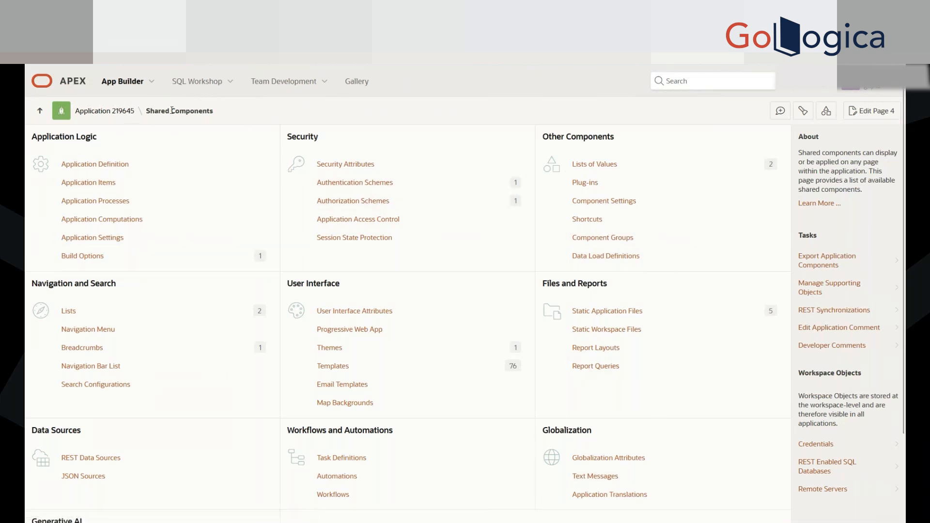
left_click(865, 117)
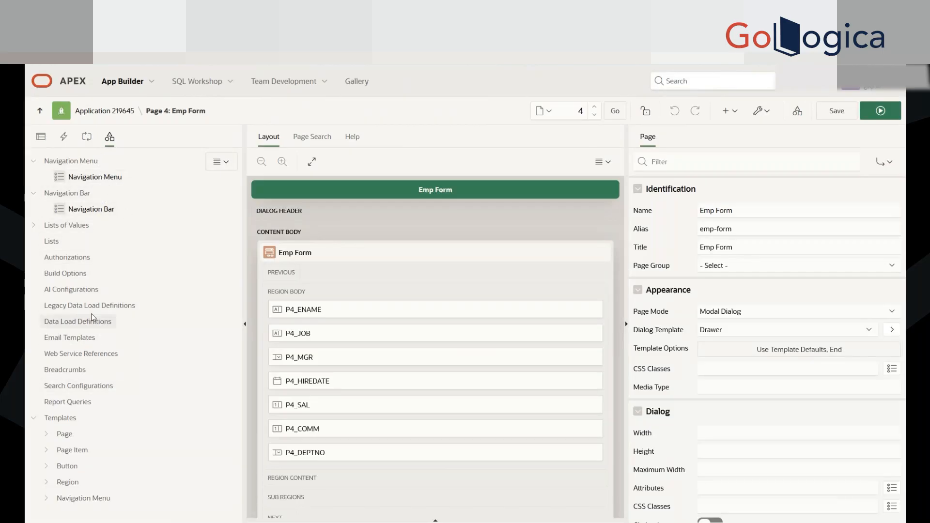
Step: Inspect the Navigation Menu and Navigation Bar lists among page 4's shared components, finishing on Navigation Menu
left_click(88, 181)
left_click(87, 209)
left_click(89, 181)
left_click(89, 208)
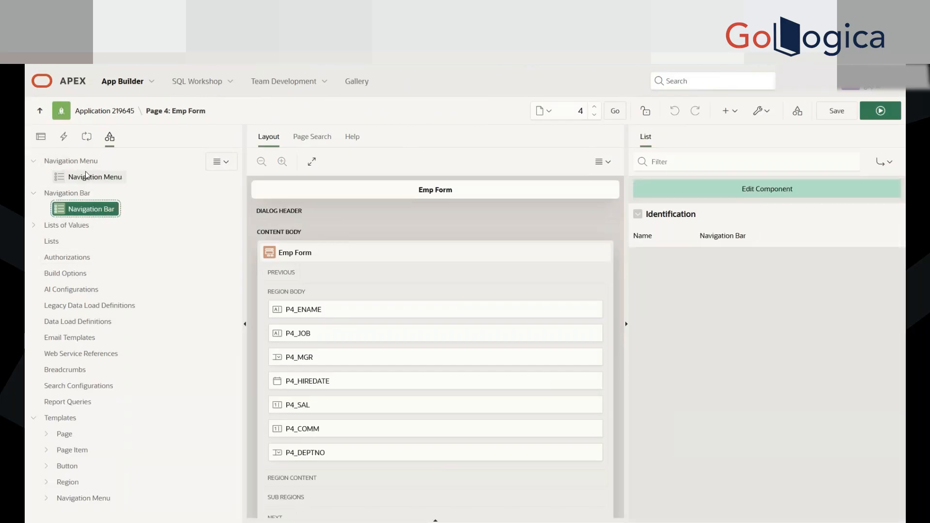
left_click(107, 175)
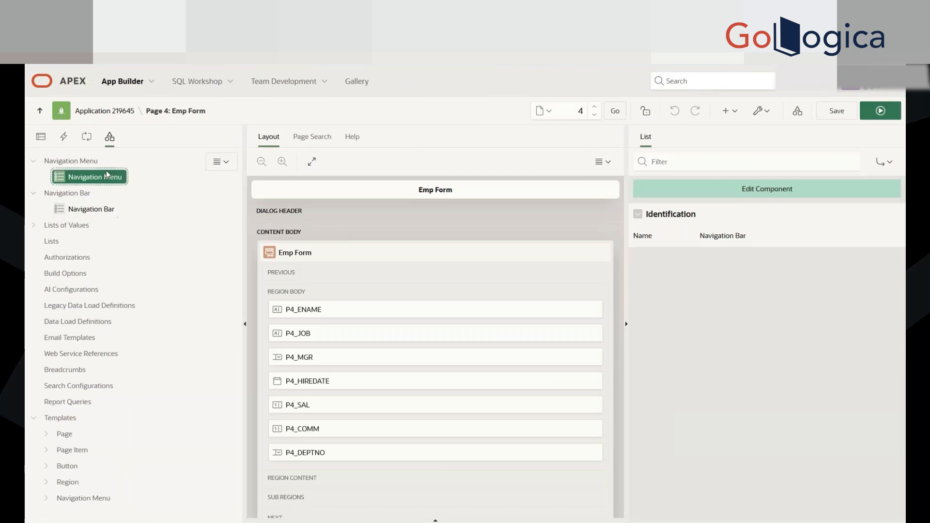
left_click(89, 208)
left_click(92, 180)
left_click(89, 197)
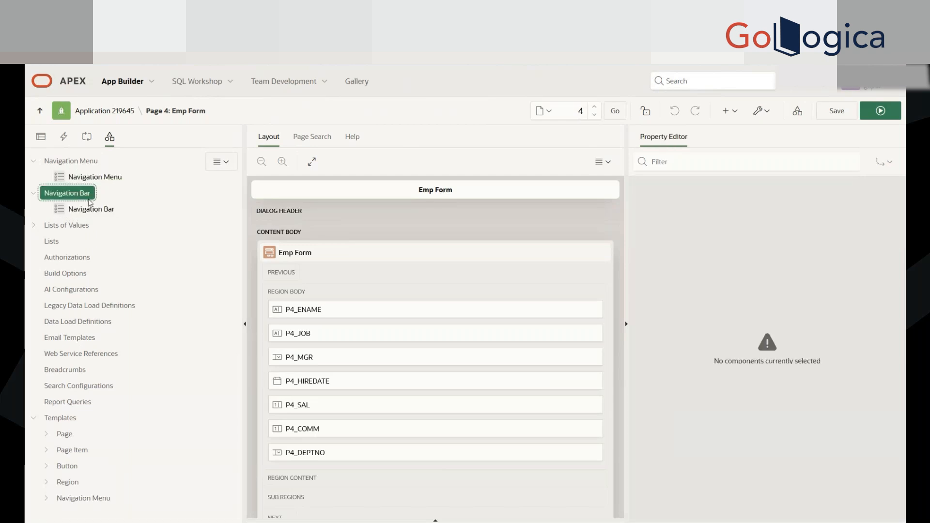
left_click(90, 206)
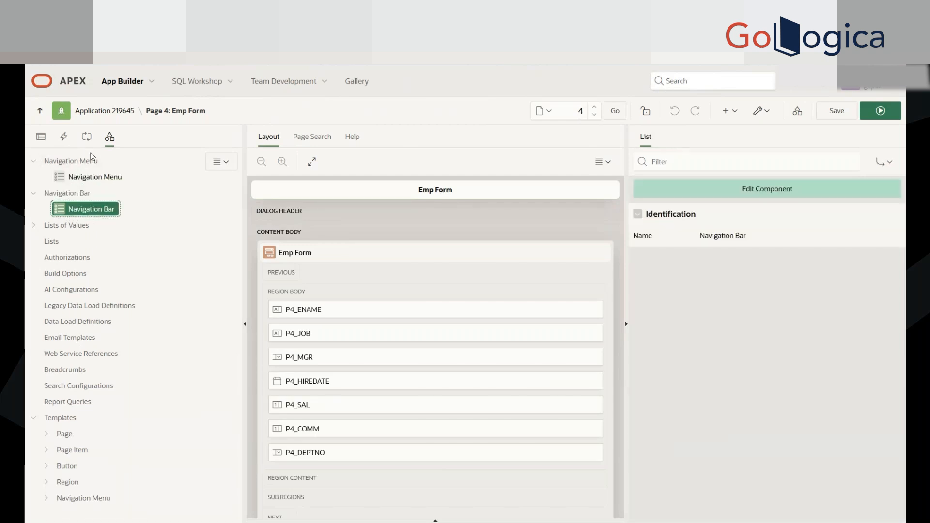
left_click(95, 177)
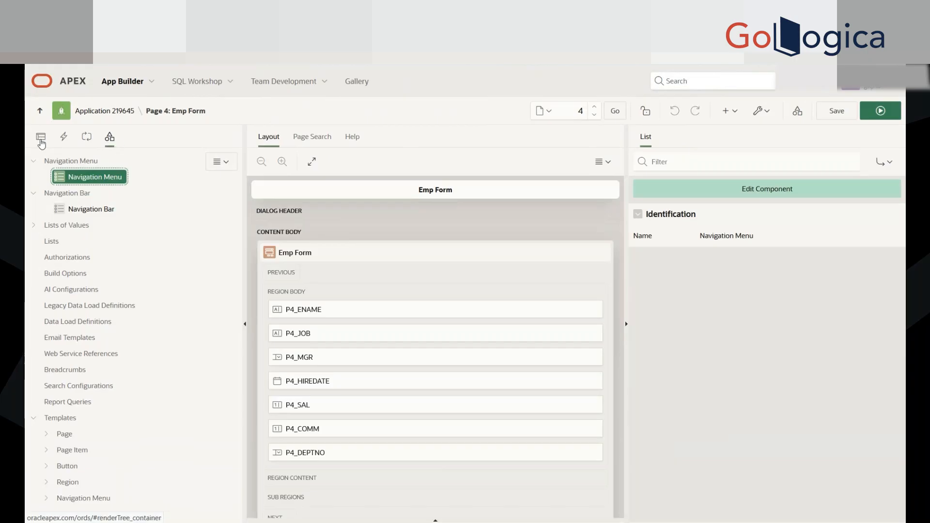
Step: Revisit page 4's rendering, dynamic actions and processing trees, and view the application's Shared Components page before returning to page 4
left_click(39, 136)
left_click(64, 137)
left_click(87, 137)
left_click(61, 138)
left_click(41, 137)
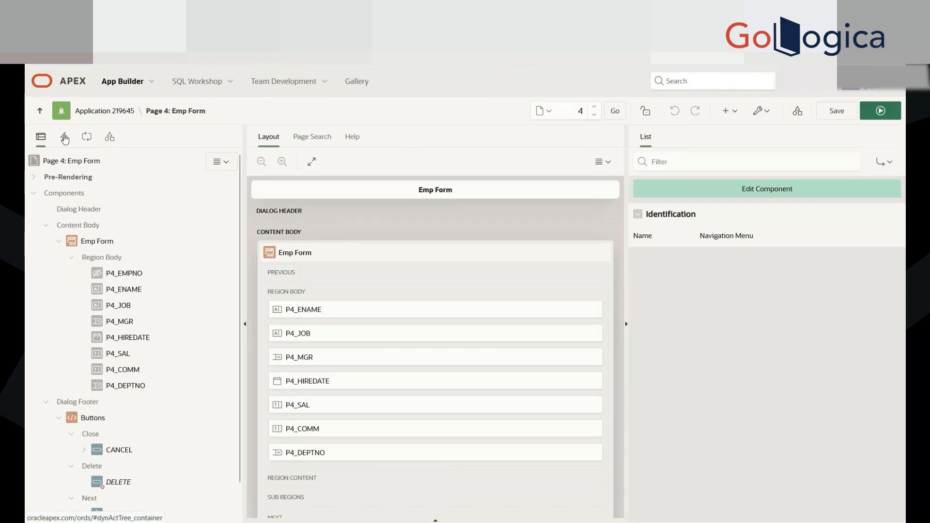
left_click(64, 138)
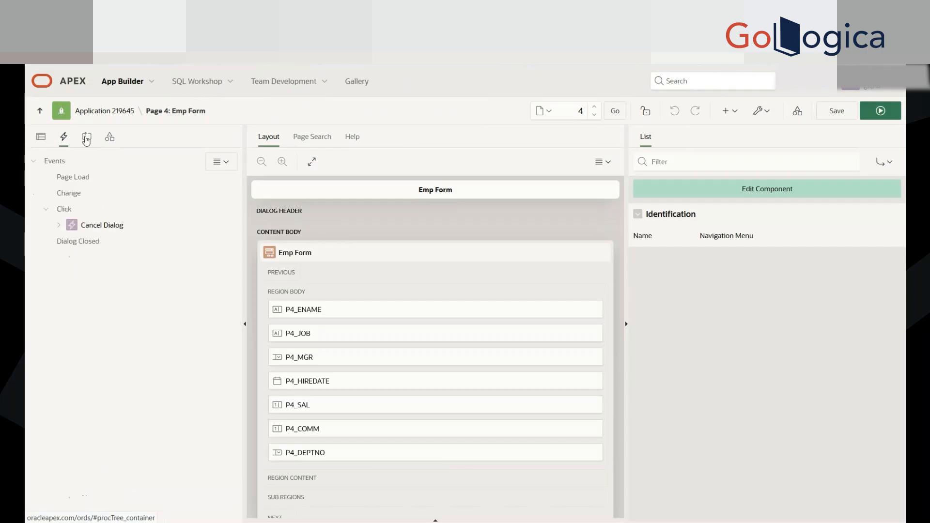
left_click(86, 139)
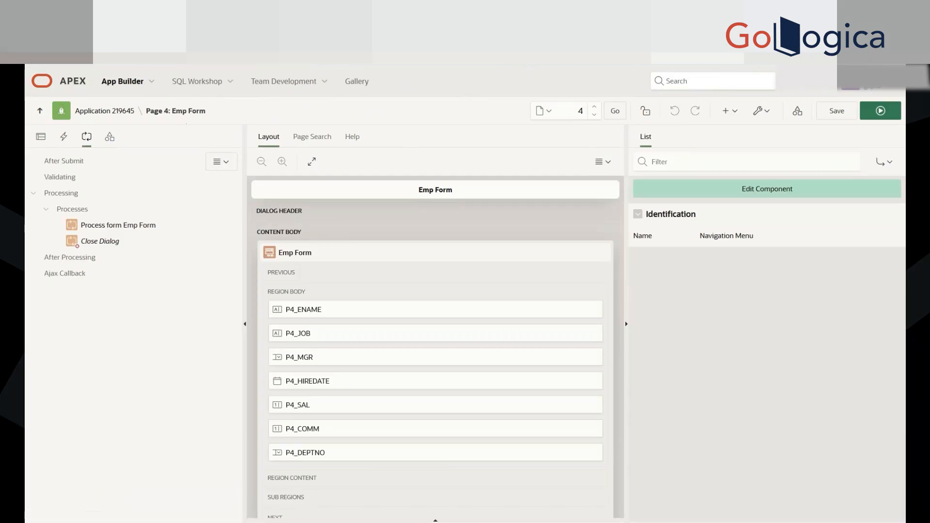
left_click(797, 111)
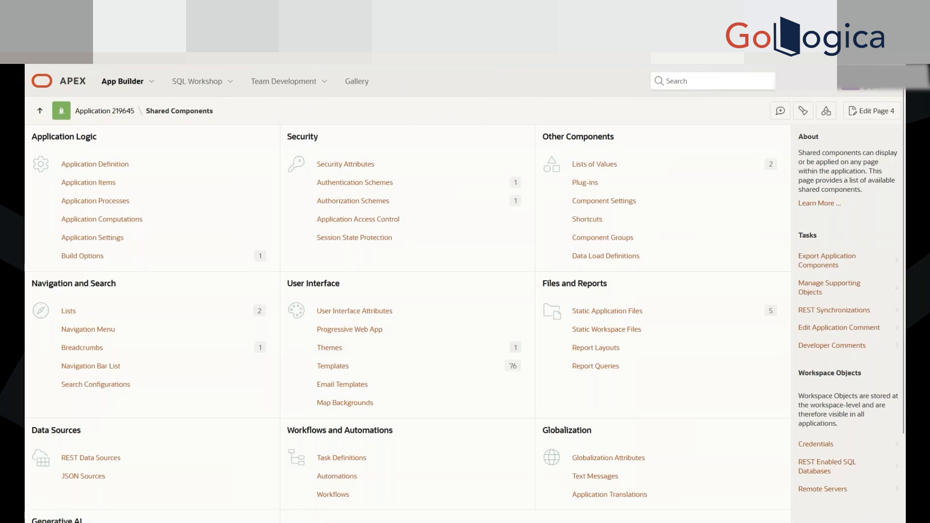
left_click(859, 112)
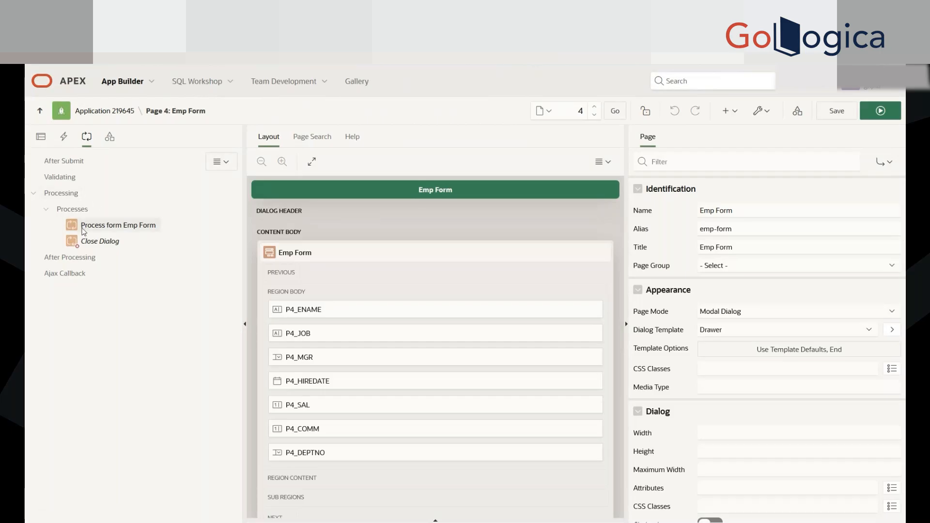
Step: Compare the Process form Emp Form and Close Dialog processes, examining the form process's settings, execution, messages and server-side condition
left_click(111, 225)
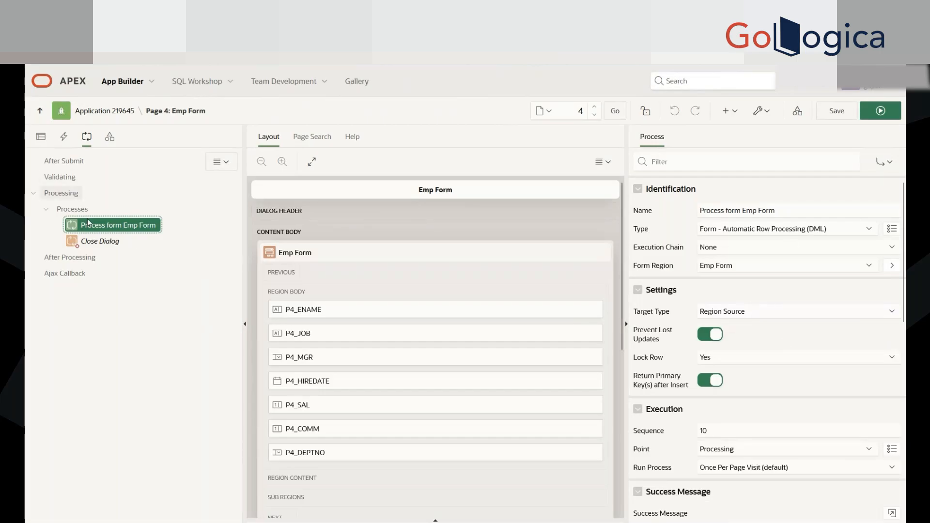
left_click(92, 241)
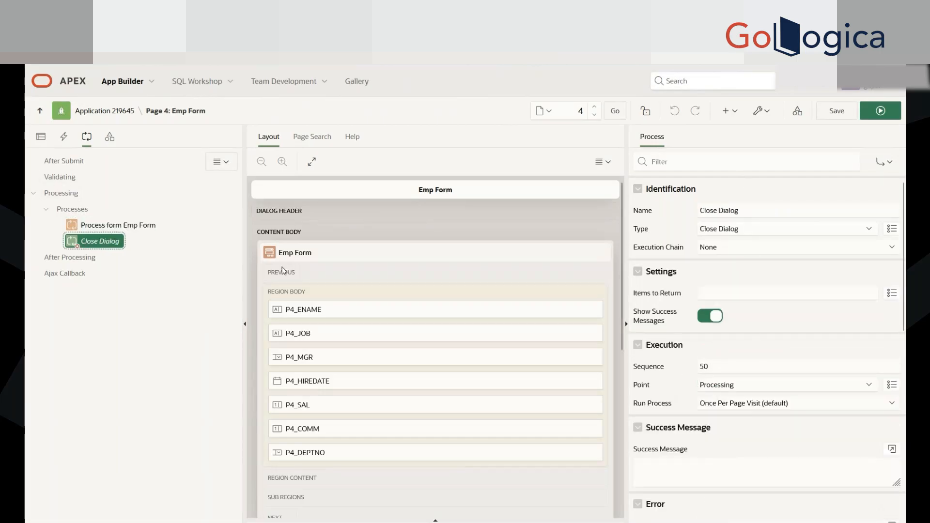
left_click(117, 225)
scroll(817, 420, "down", 5)
scroll(817, 421, "down", 3)
scroll(816, 421, "up", 10)
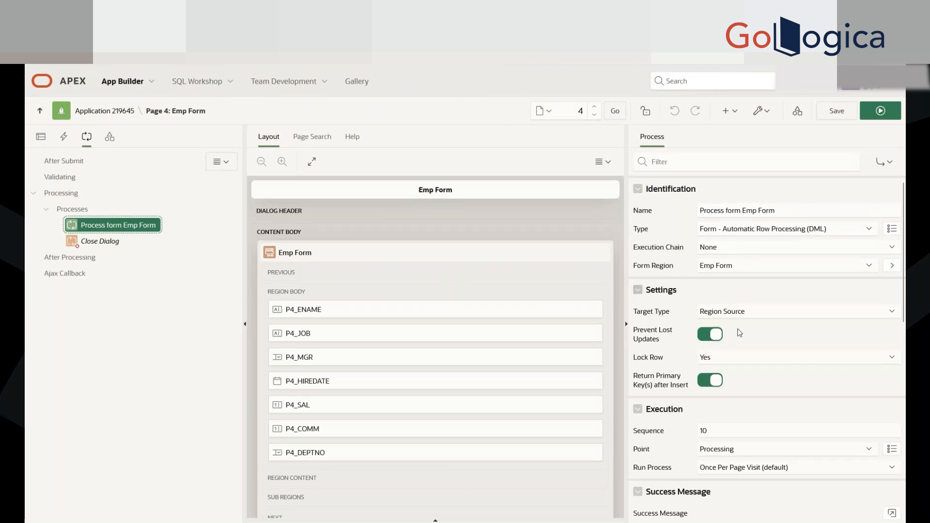
scroll(744, 272, "down", 2)
scroll(746, 369, "down", 2)
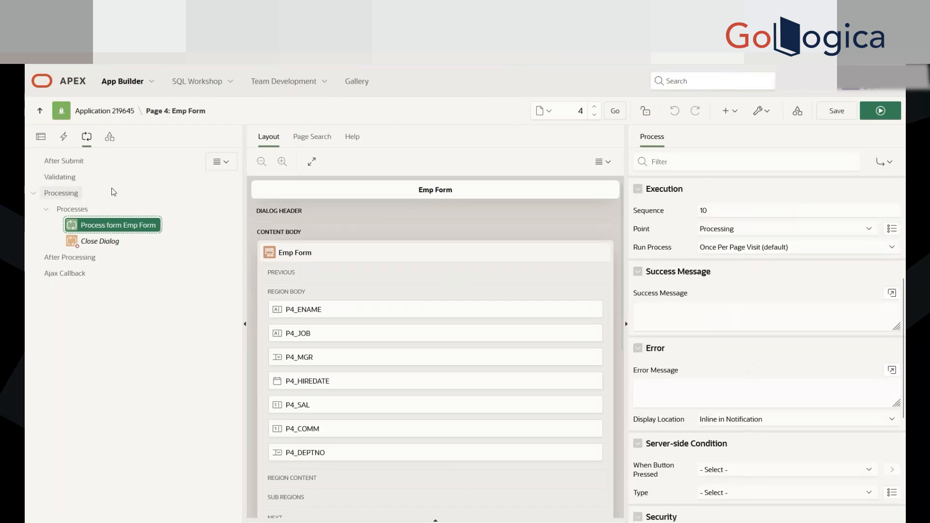
Step: Select P4_ENAME in the rendering tree and examine its type, label, settings, layout and source properties
left_click(40, 136)
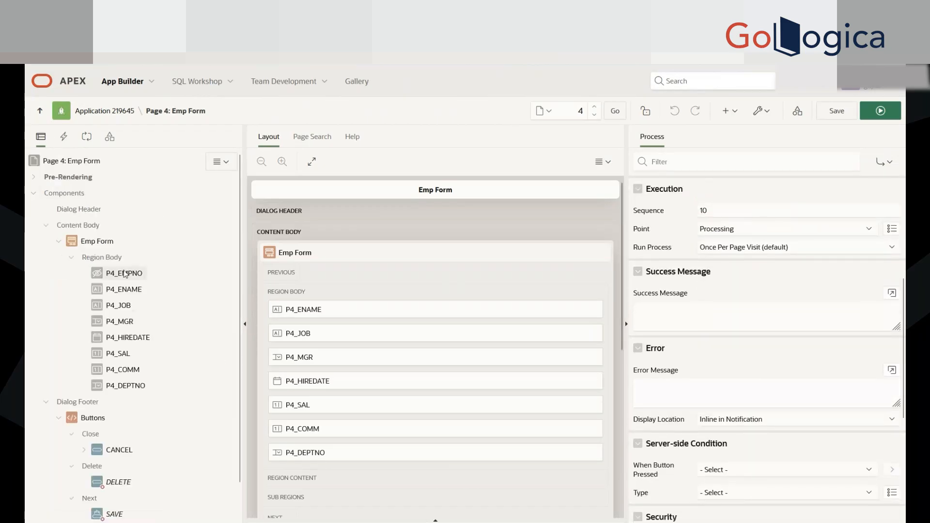
left_click(121, 289)
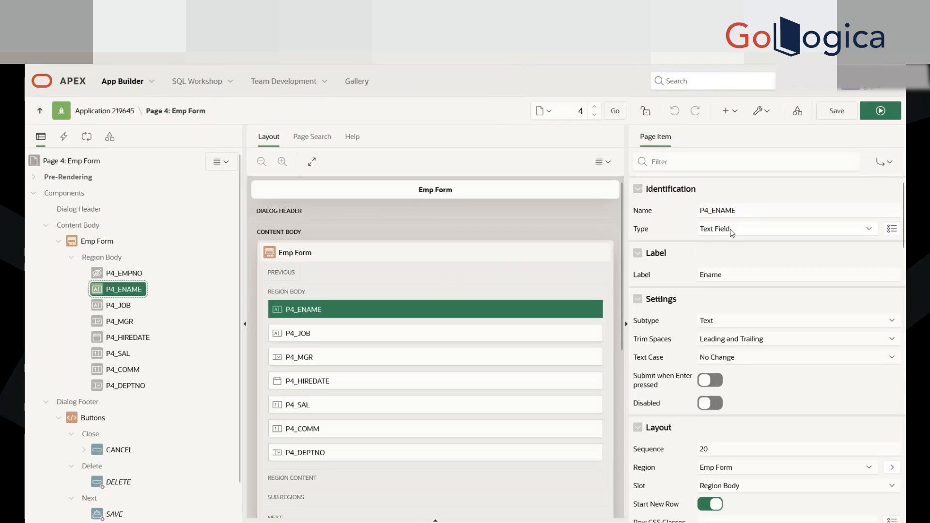
left_click_drag(743, 276, 699, 276)
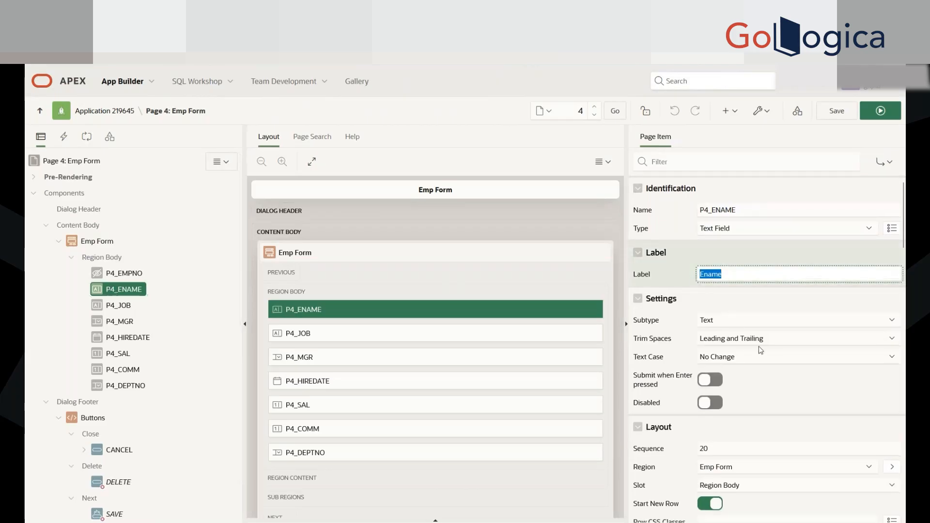
scroll(761, 350, "down", 1)
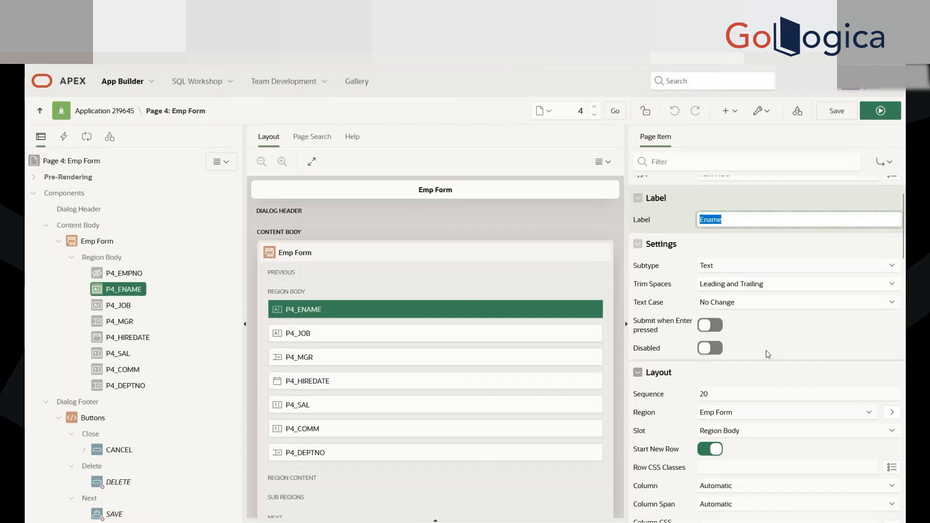
scroll(763, 356, "down", 2)
scroll(762, 365, "down", 8)
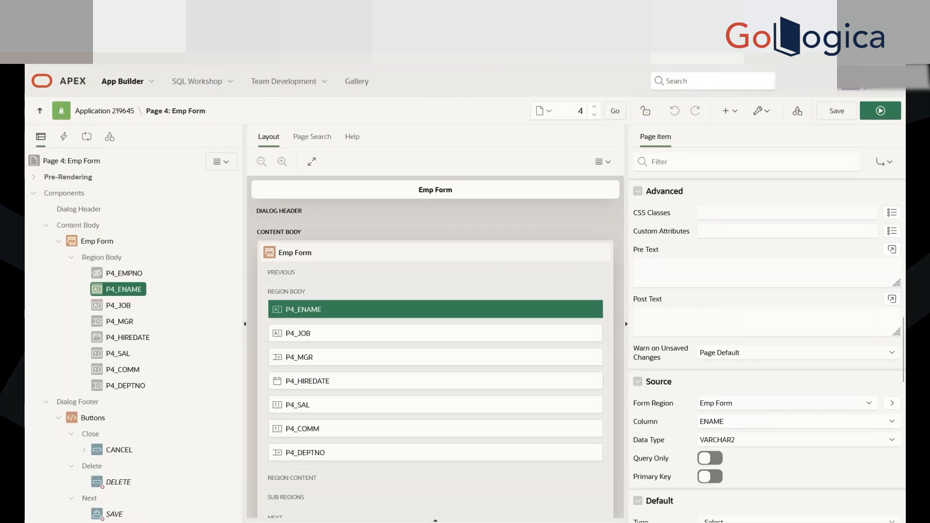
Step: Check the properties of each remaining form item from P4_JOB to P4_DEPTNO, finishing on P4_DEPTNO's Select List settings
left_click(118, 306)
left_click(120, 322)
left_click(115, 339)
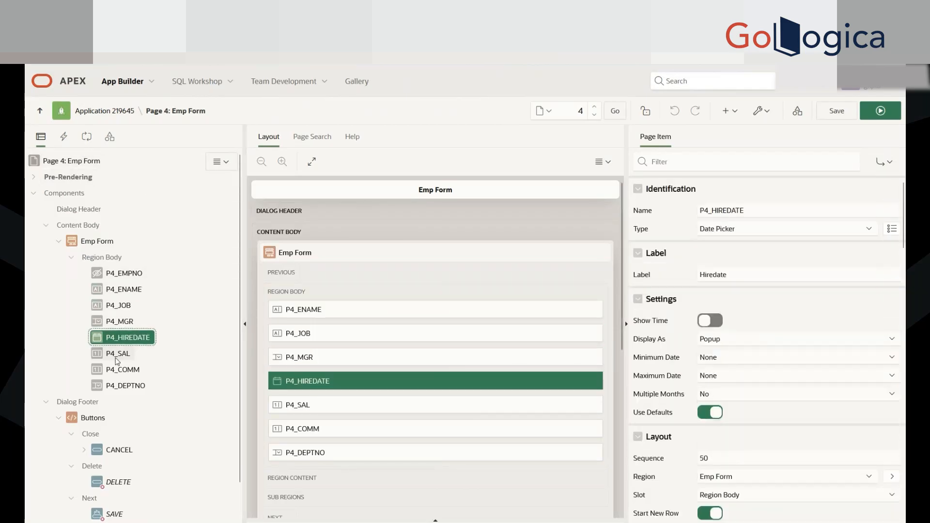
left_click(118, 354)
left_click(114, 371)
left_click(114, 387)
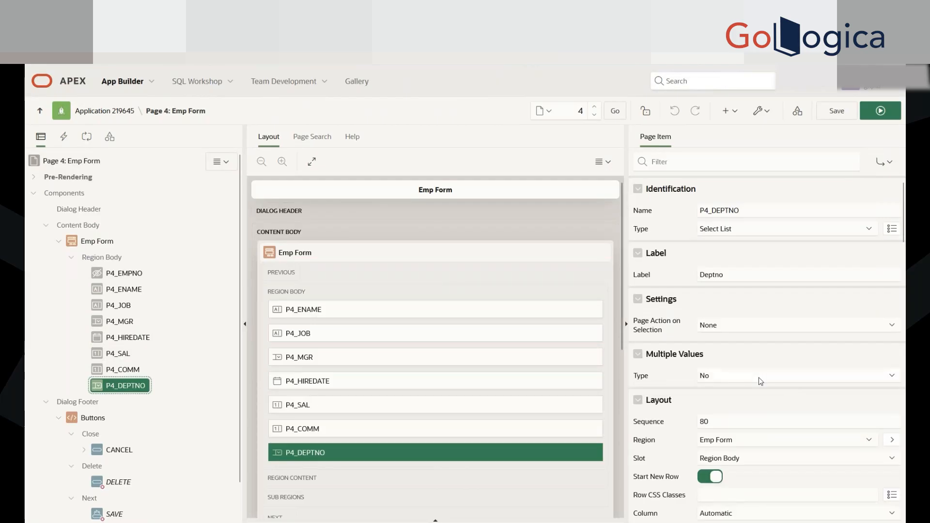